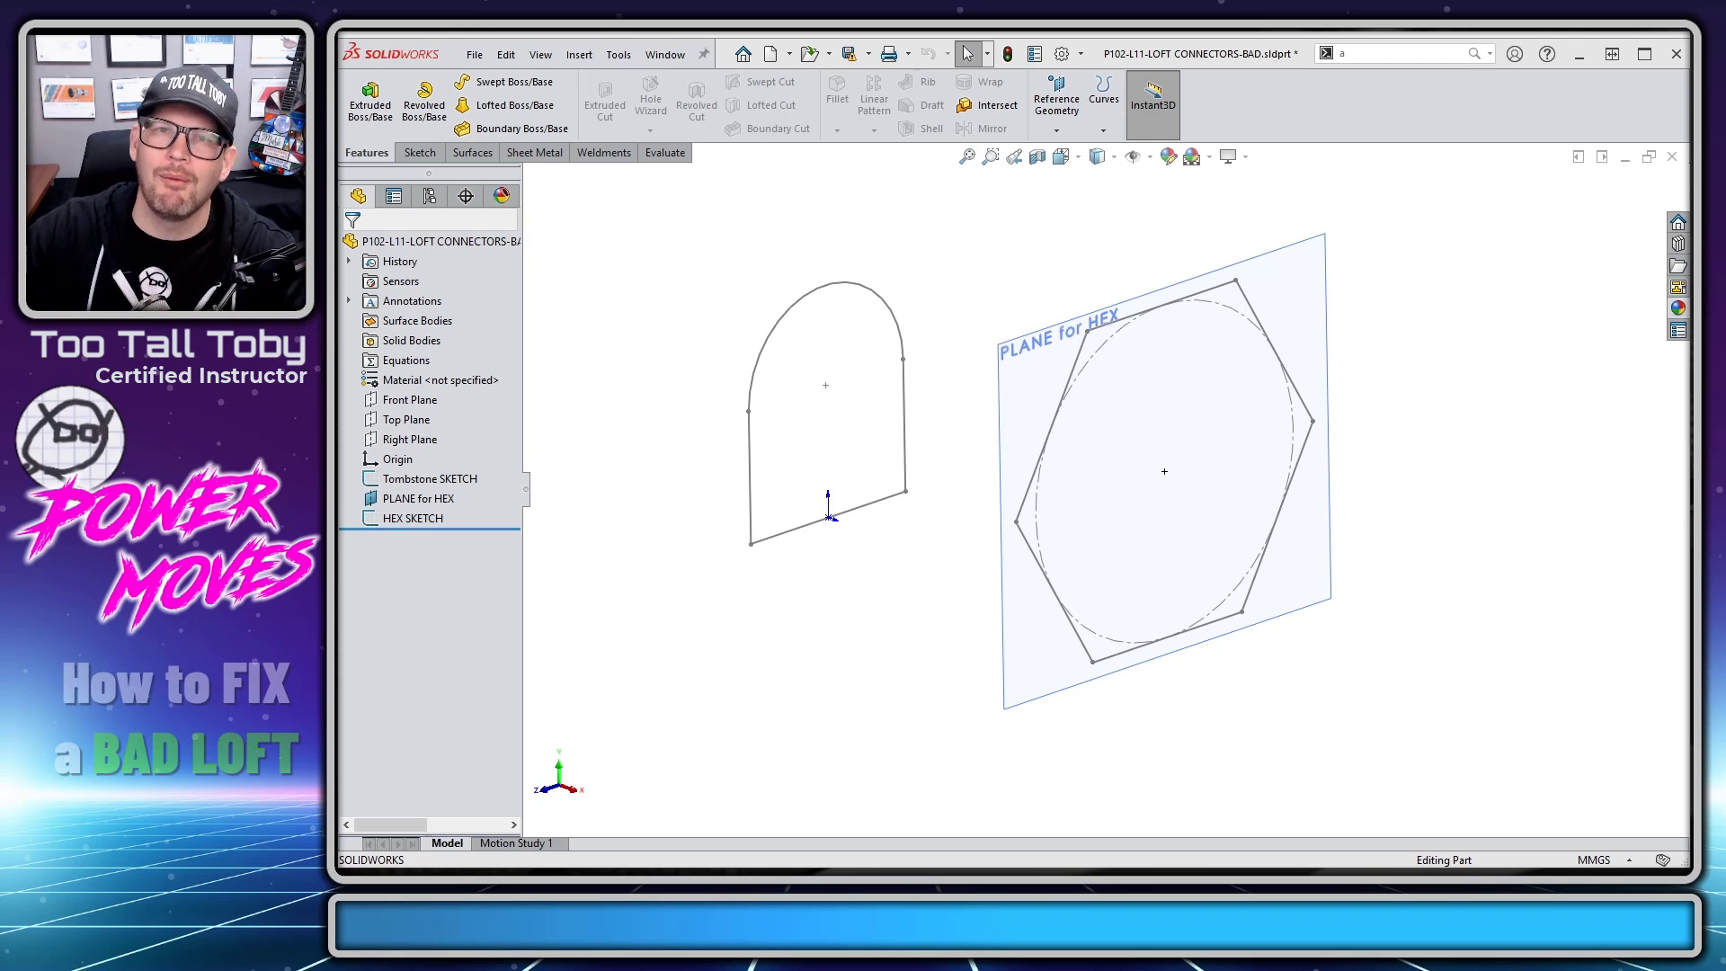
- Loft Tombstone SKETCH to HEX SKETCH, creating the single solid Loft8
{"action": "left_click", "coordinate": [501, 106]}
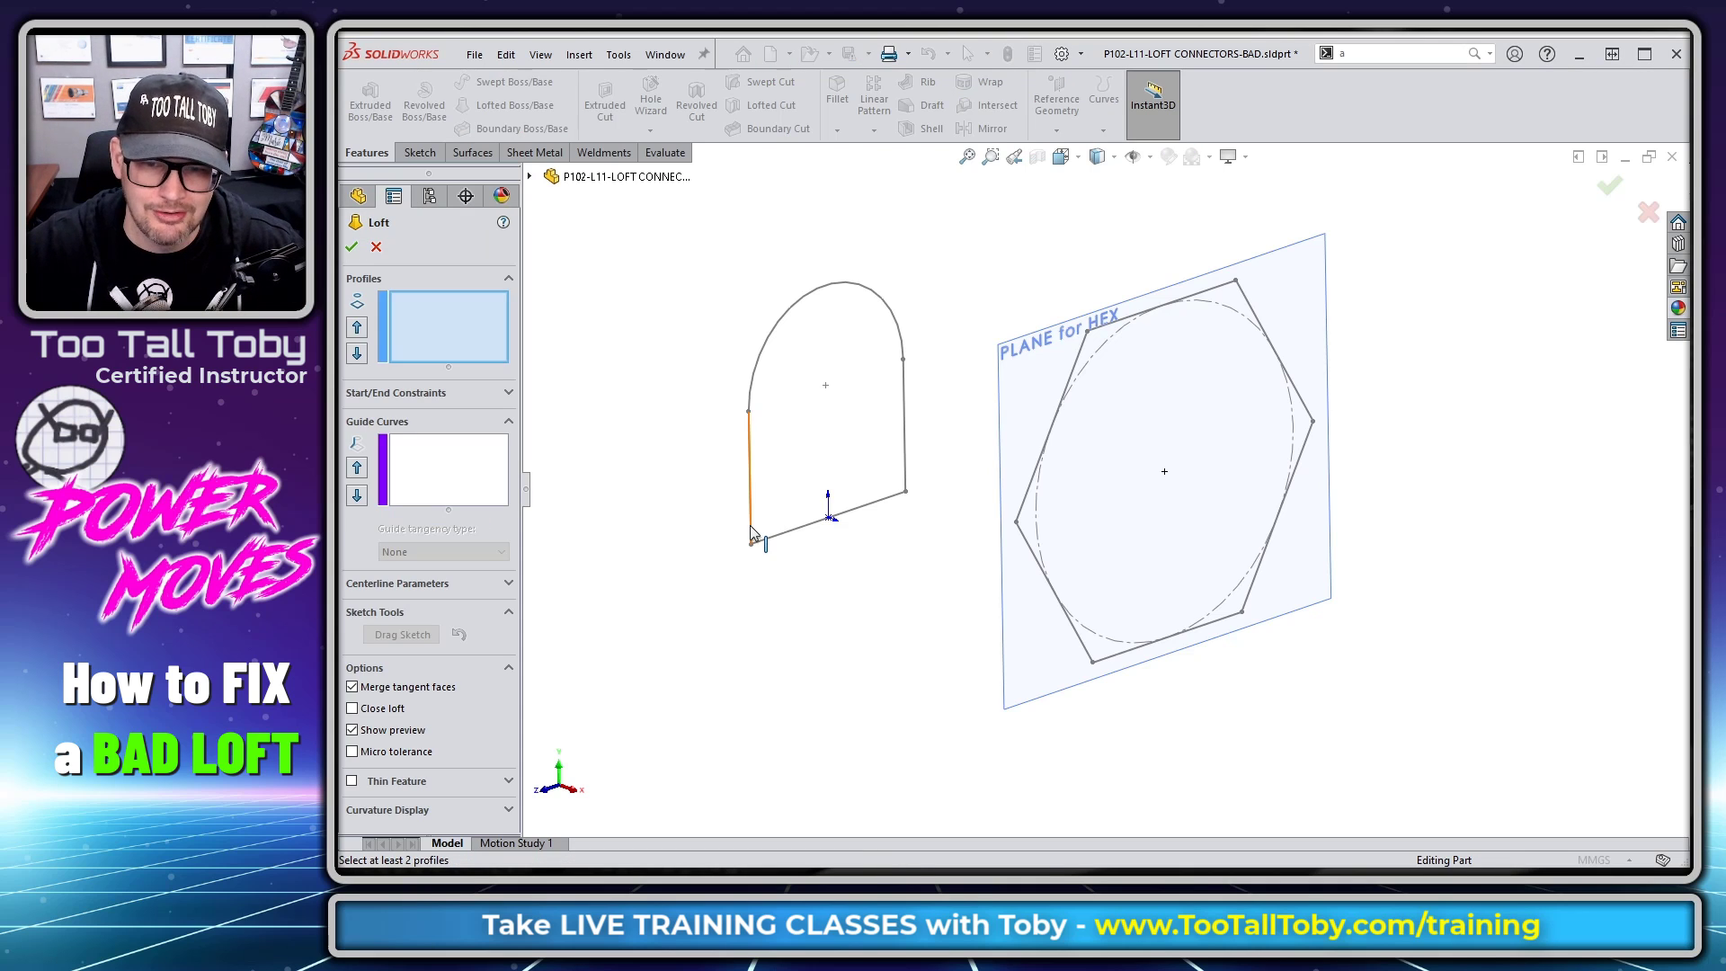
{"action": "left_click", "coordinate": [751, 527]}
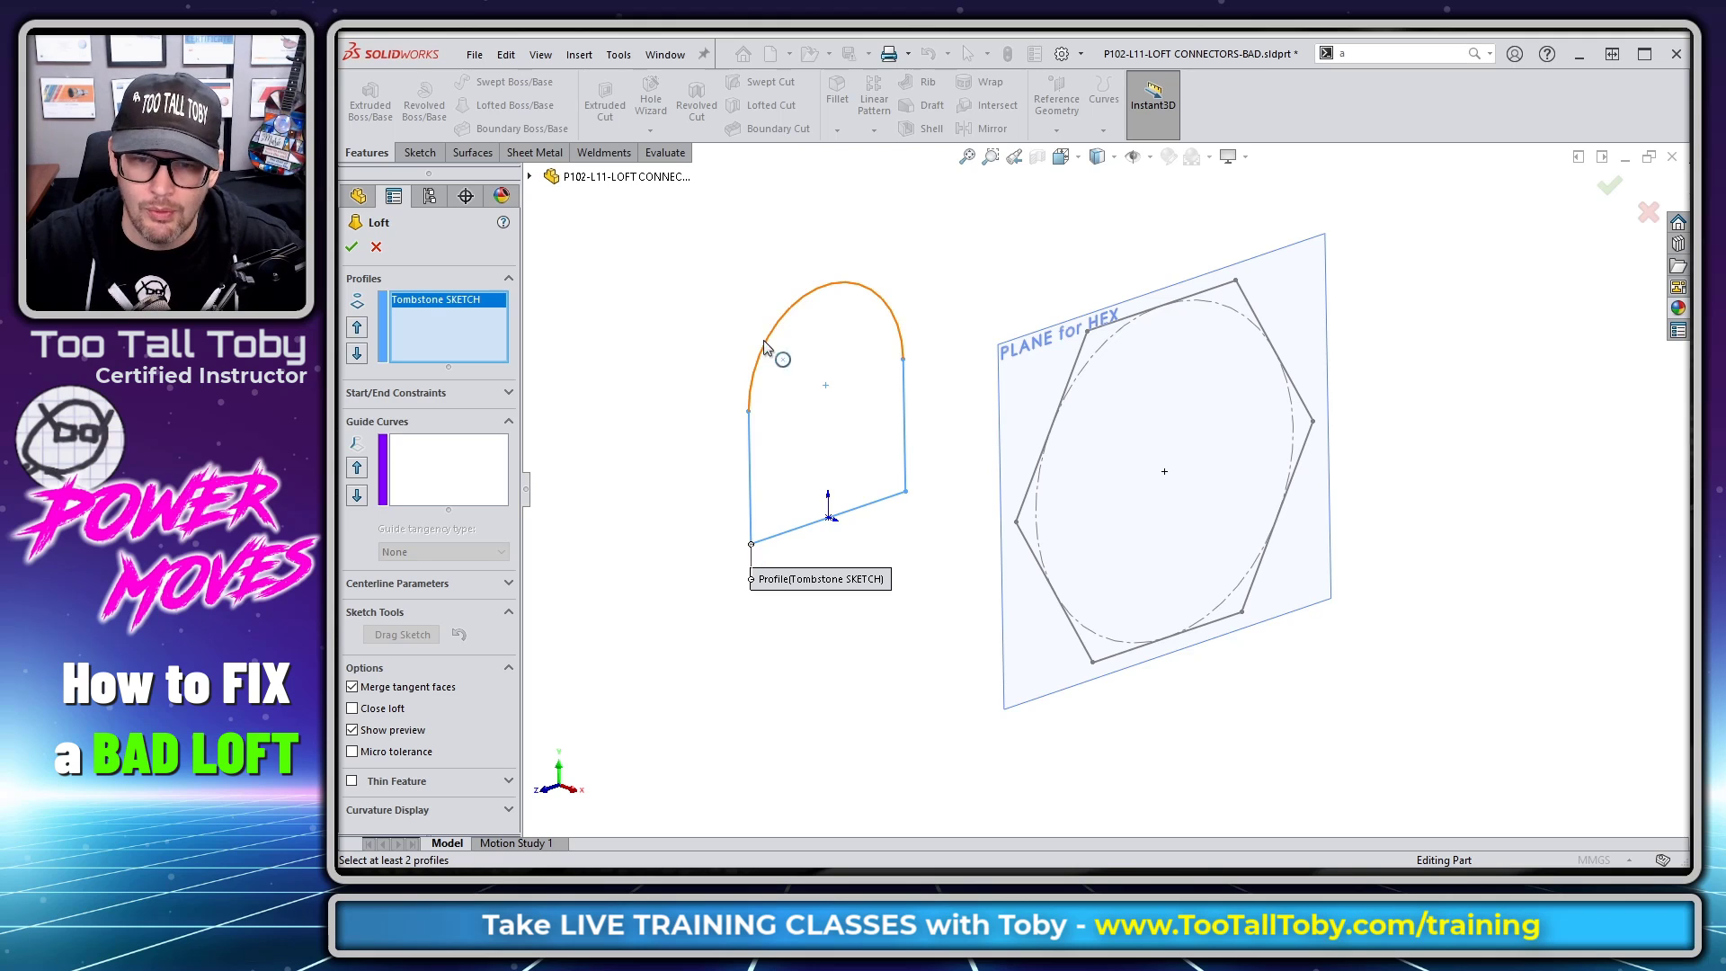
{"action": "left_click", "coordinate": [1091, 662]}
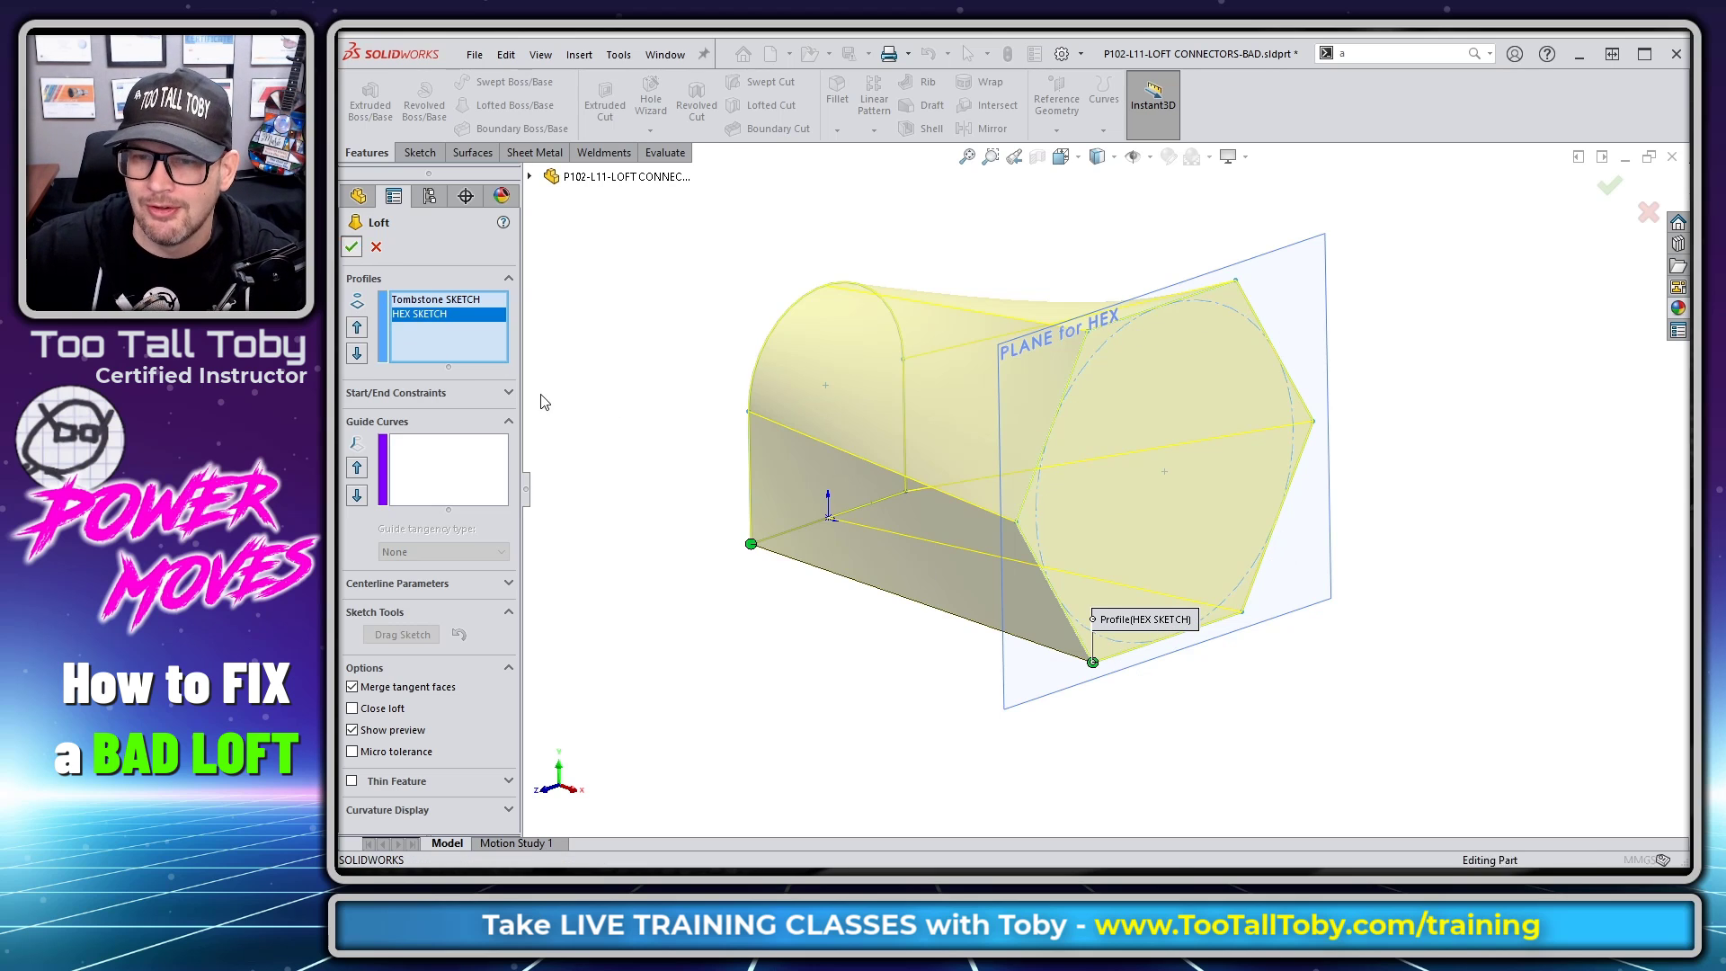
{"action": "key", "text": "Return"}
{"action": "middle_click_drag", "start_coordinate": [763, 688], "coordinate": [714, 687]}
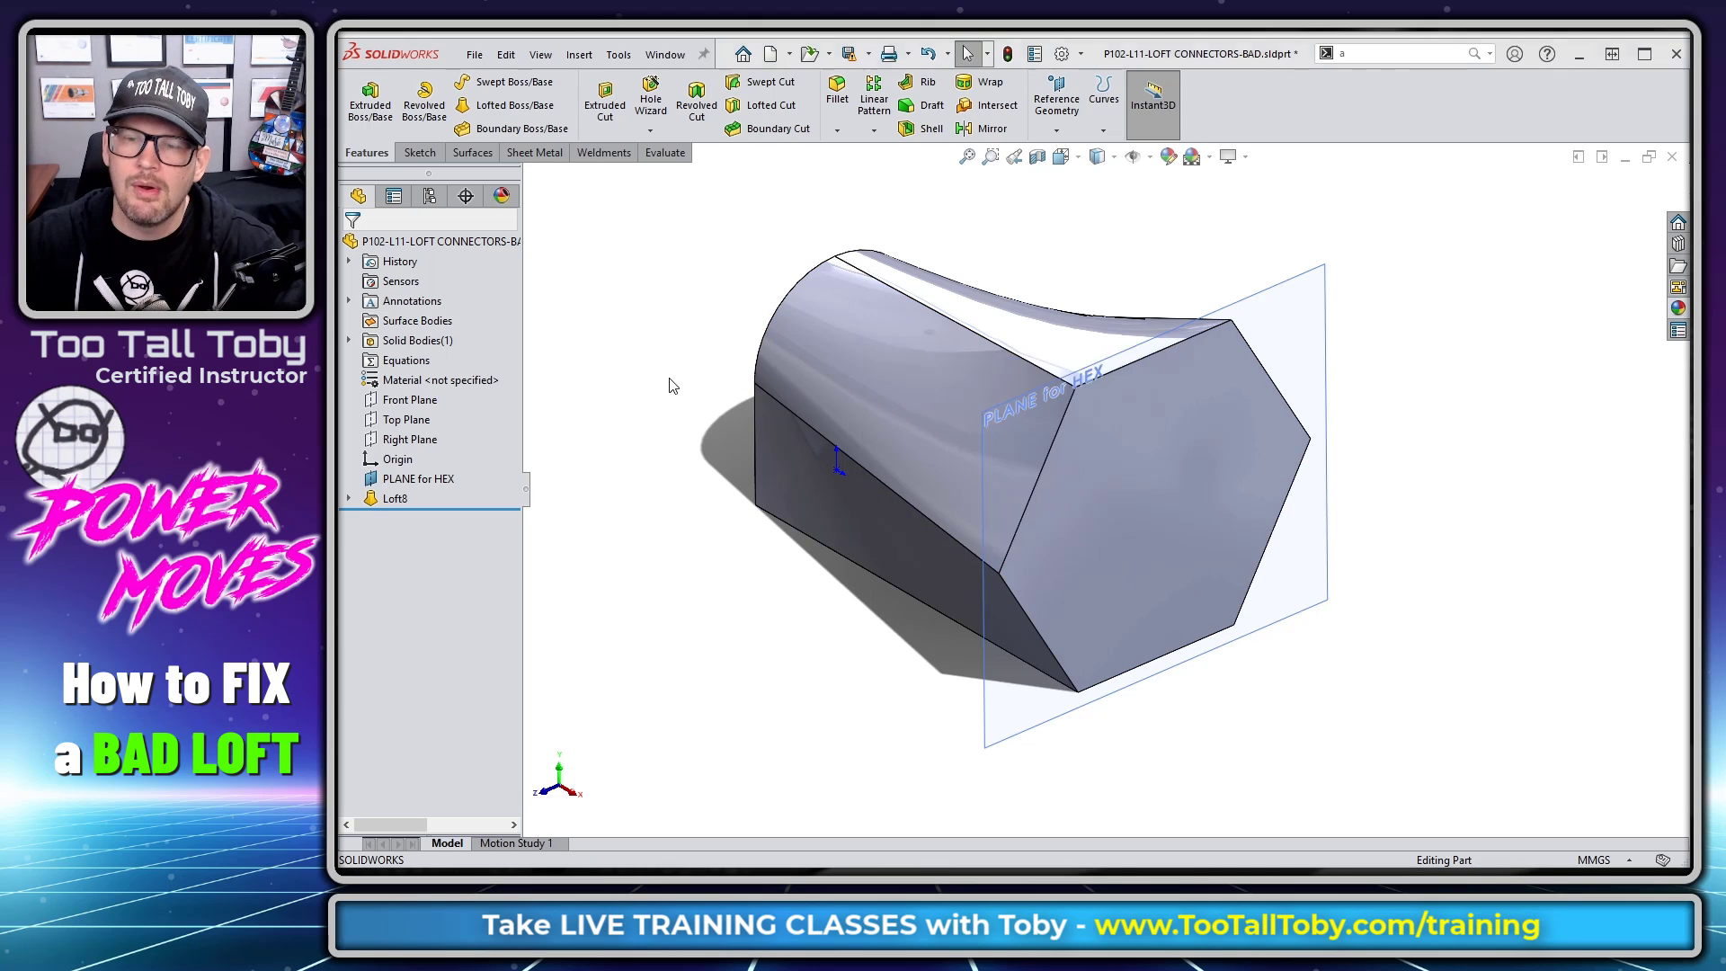
- Switch to the P102-L11-LOFT SPLIT PROFILE-GOOD part
{"action": "key", "text": "ctrl+Tab"}
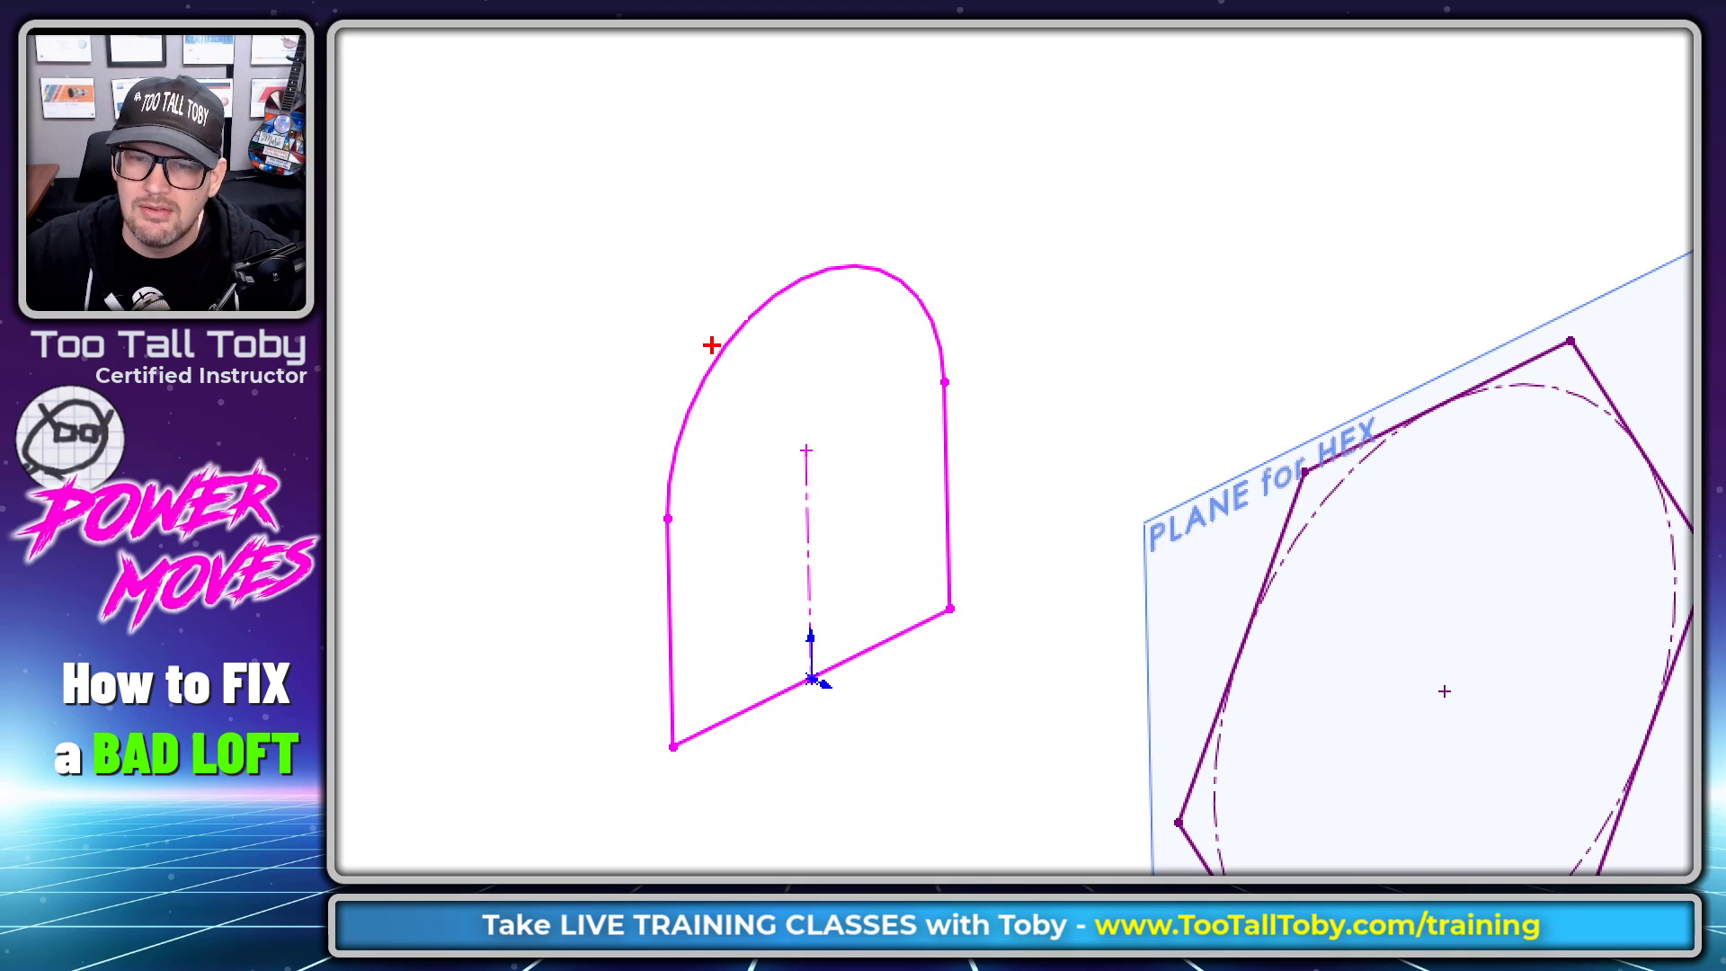
{"action": "mouse_move", "coordinate": [917, 273]}
{"action": "left_mouse_down"}
{"action": "mouse_move", "coordinate": [892, 312]}
{"action": "mouse_move", "coordinate": [923, 309]}
{"action": "left_mouse_up"}
{"action": "left_click_drag", "start_coordinate": [628, 387], "coordinate": [639, 394]}
{"action": "mouse_move", "coordinate": [739, 253]}
{"action": "left_mouse_down"}
{"action": "mouse_move", "coordinate": [800, 236]}
{"action": "mouse_move", "coordinate": [803, 260]}
{"action": "left_mouse_up"}
{"action": "left_click_drag", "start_coordinate": [958, 299], "coordinate": [990, 325]}
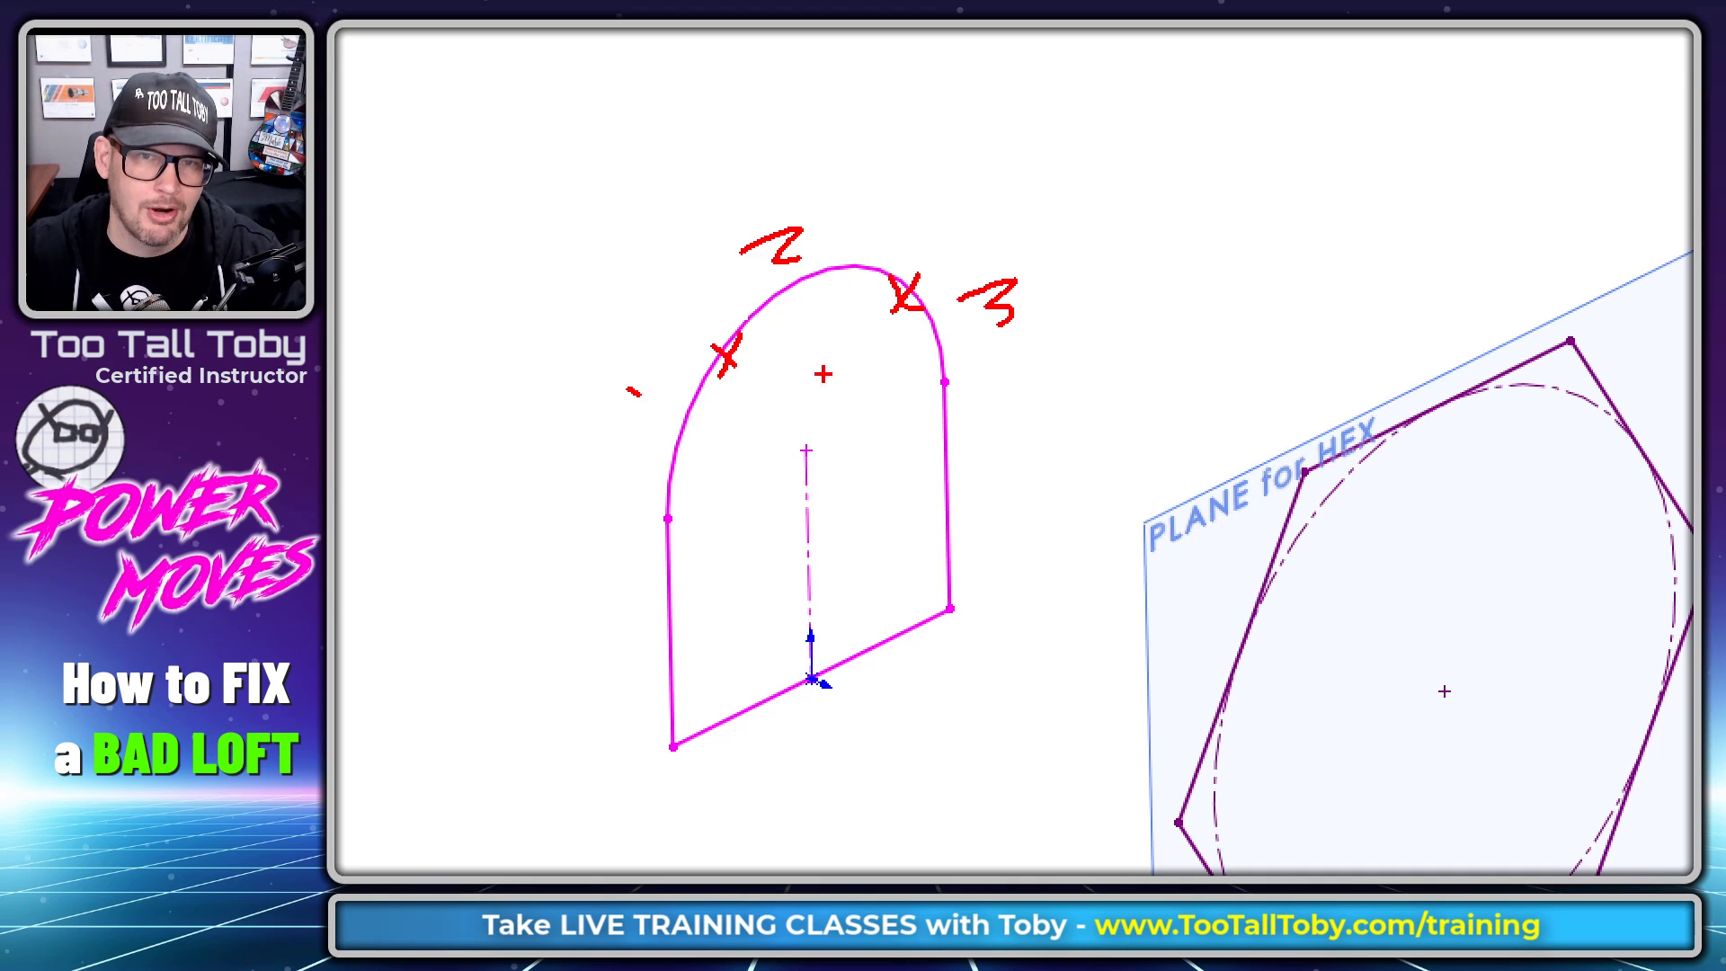
{"action": "key", "text": "Escape"}
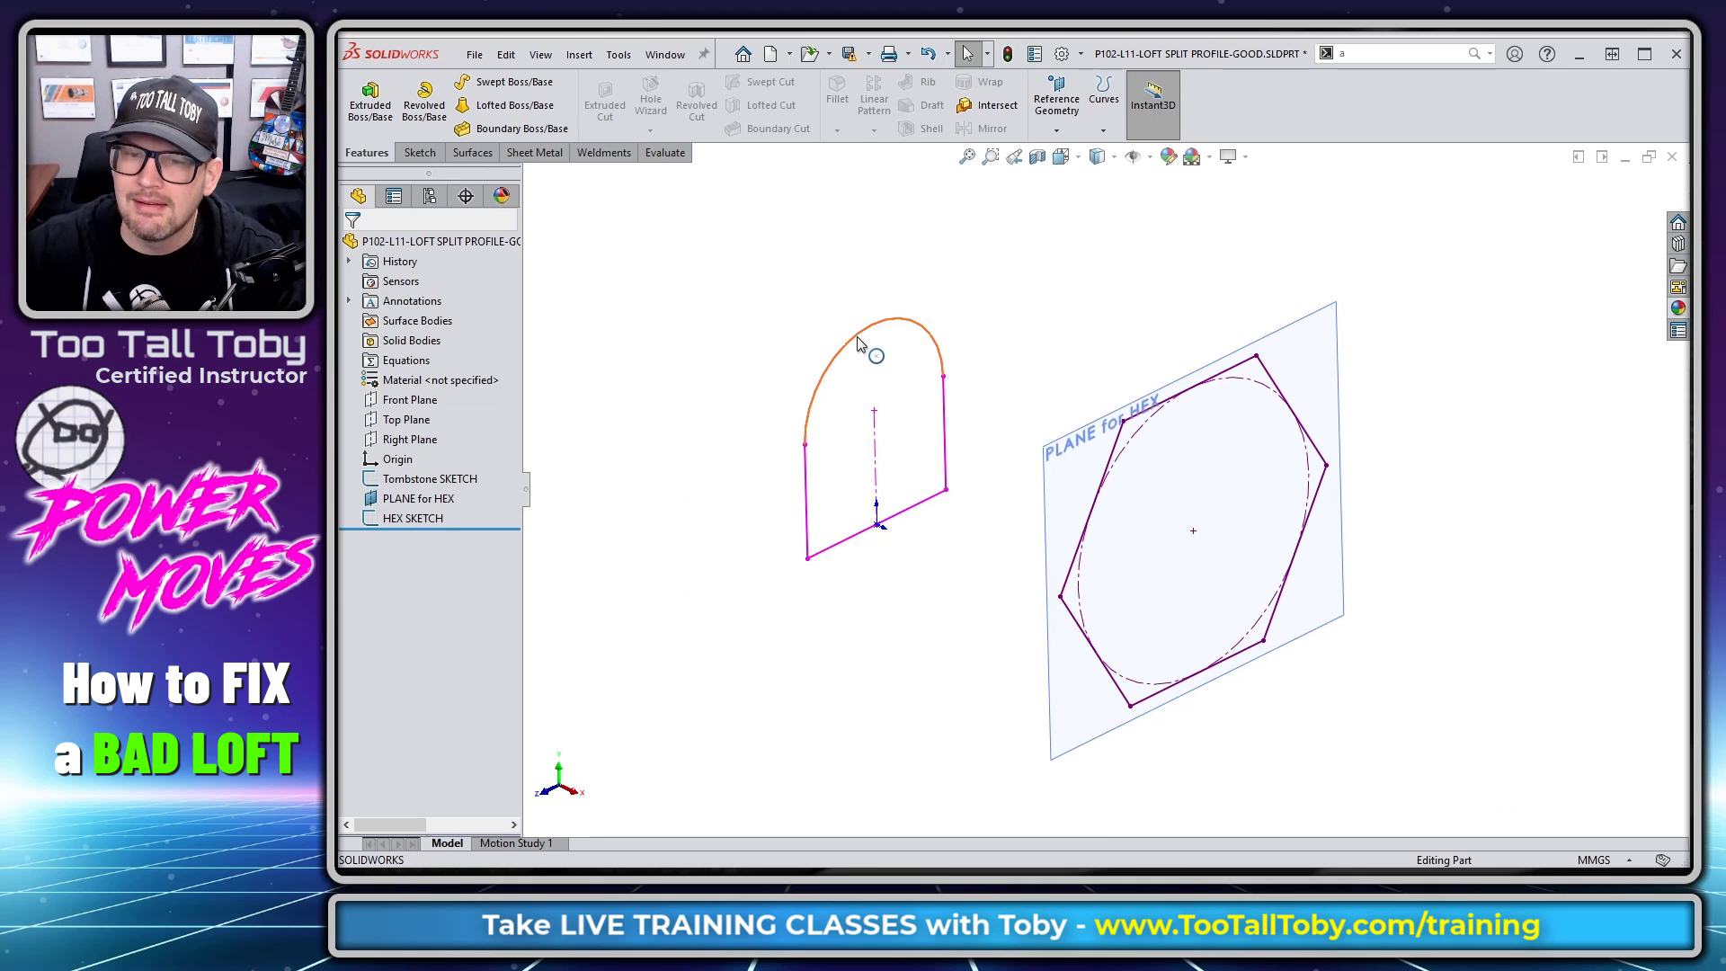
- Edit Tombstone SKETCH and split its top arc at two points with Split Entities
{"action": "right_click", "coordinate": [859, 343]}
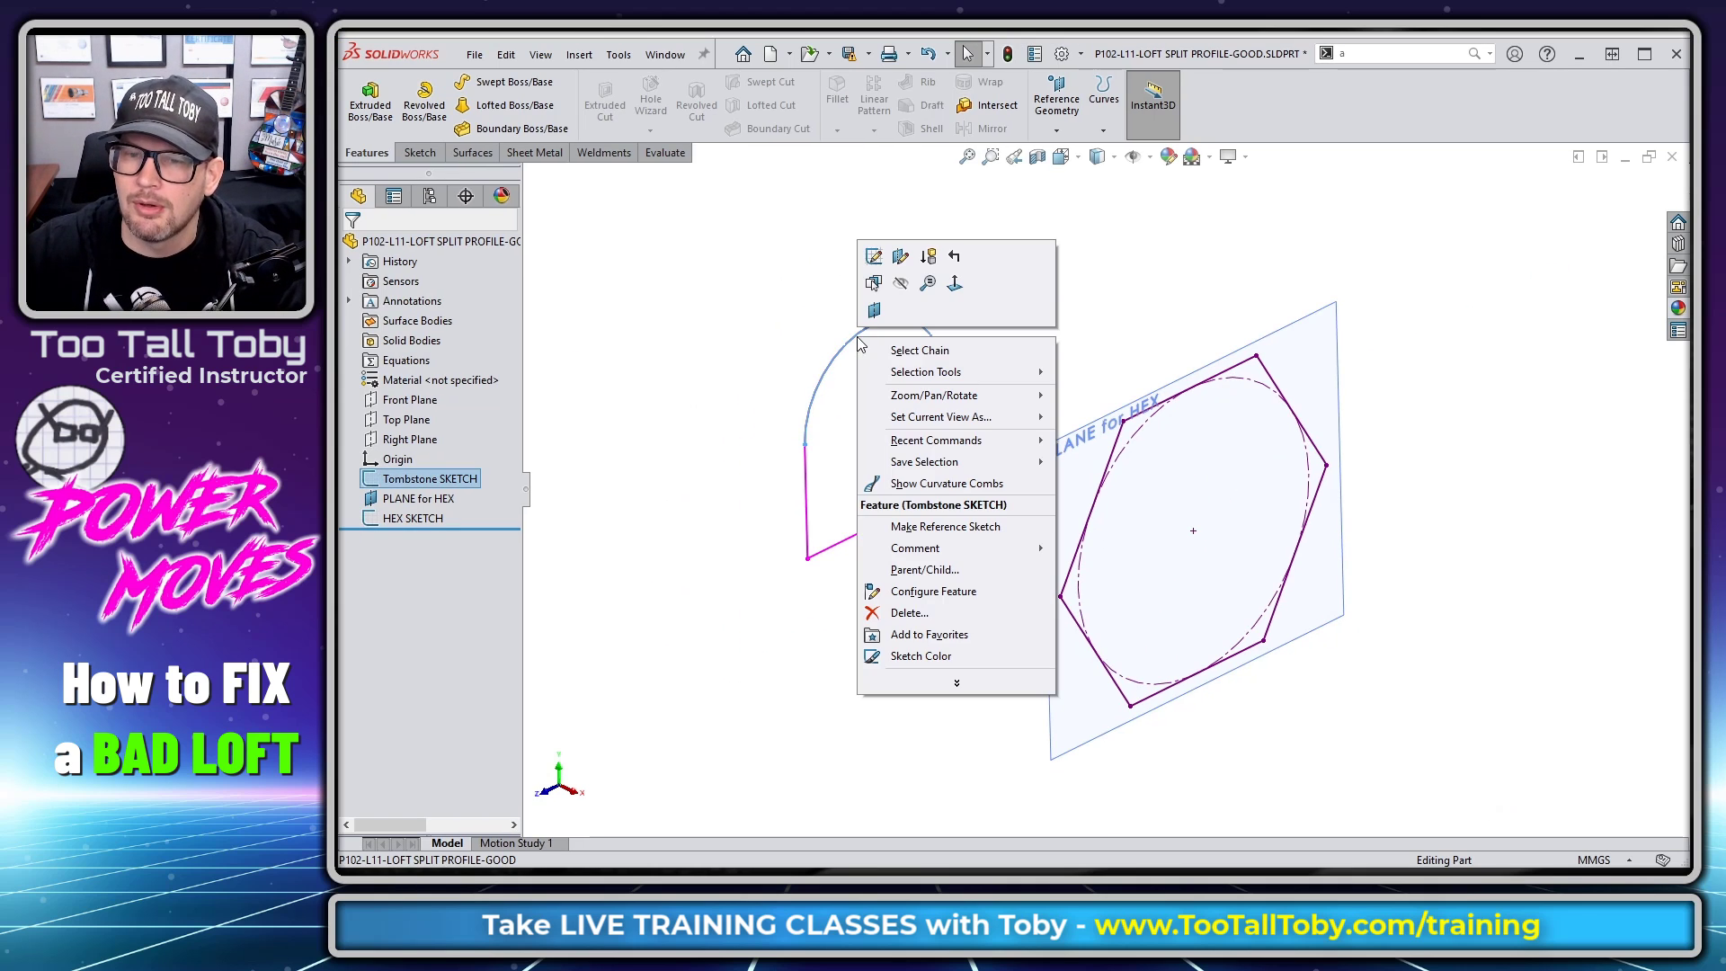
{"action": "left_click", "coordinate": [880, 269]}
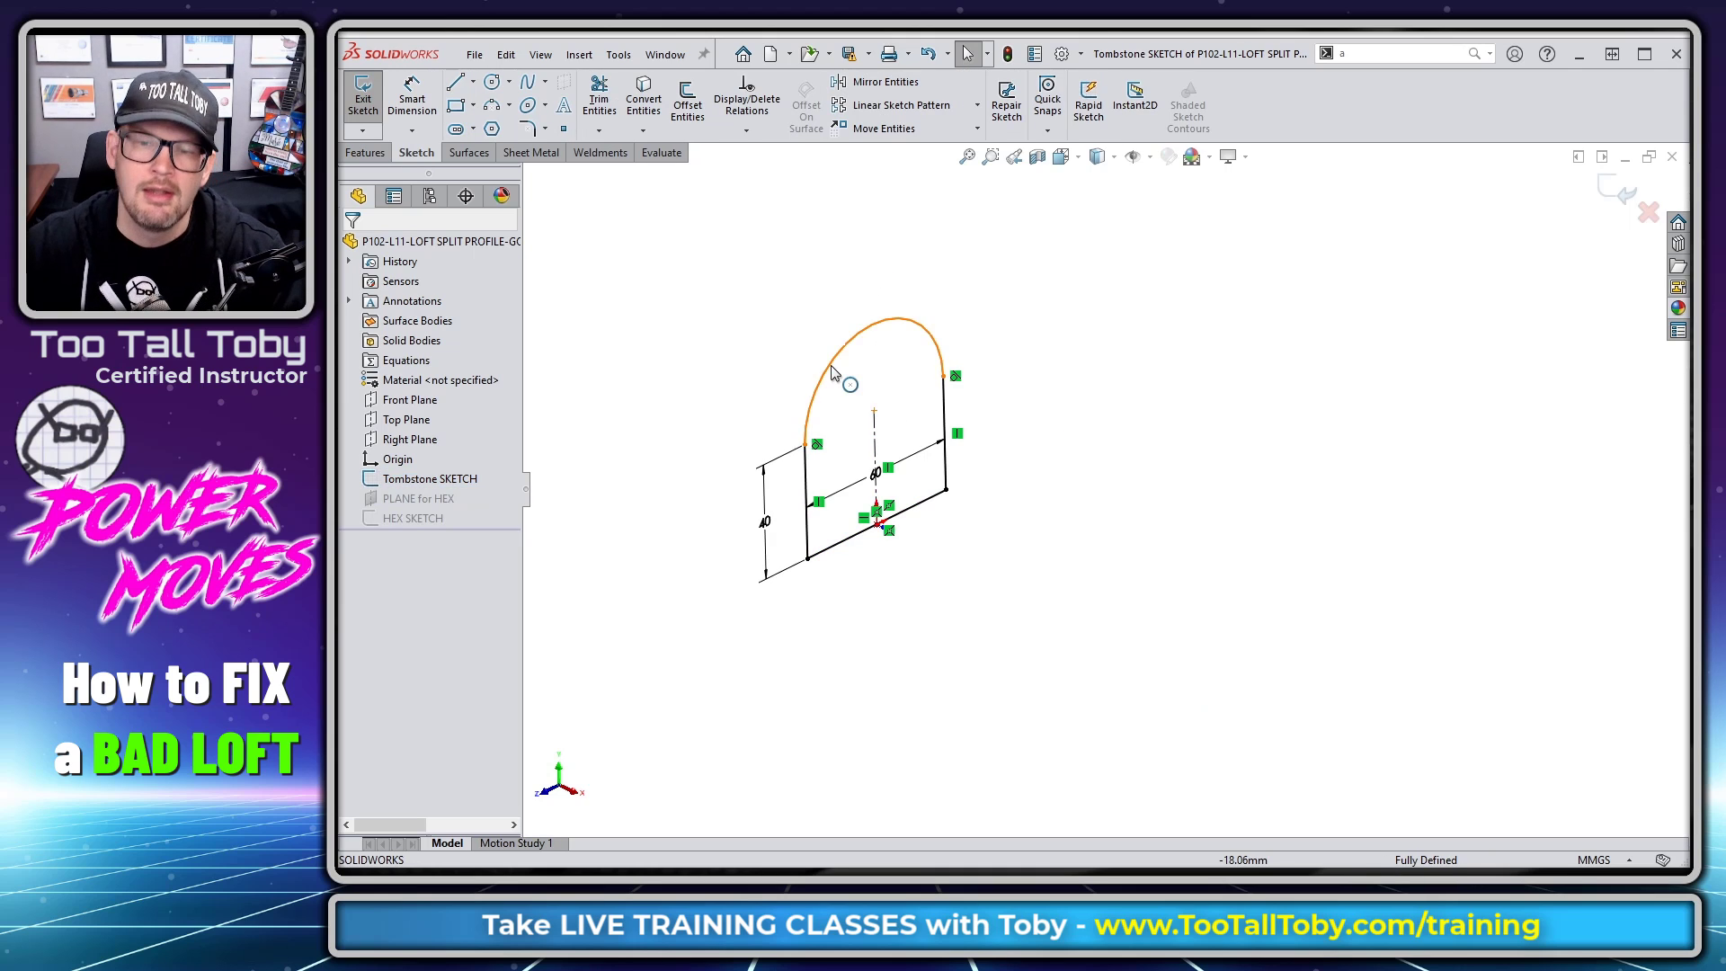
{"action": "right_click", "coordinate": [832, 372]}
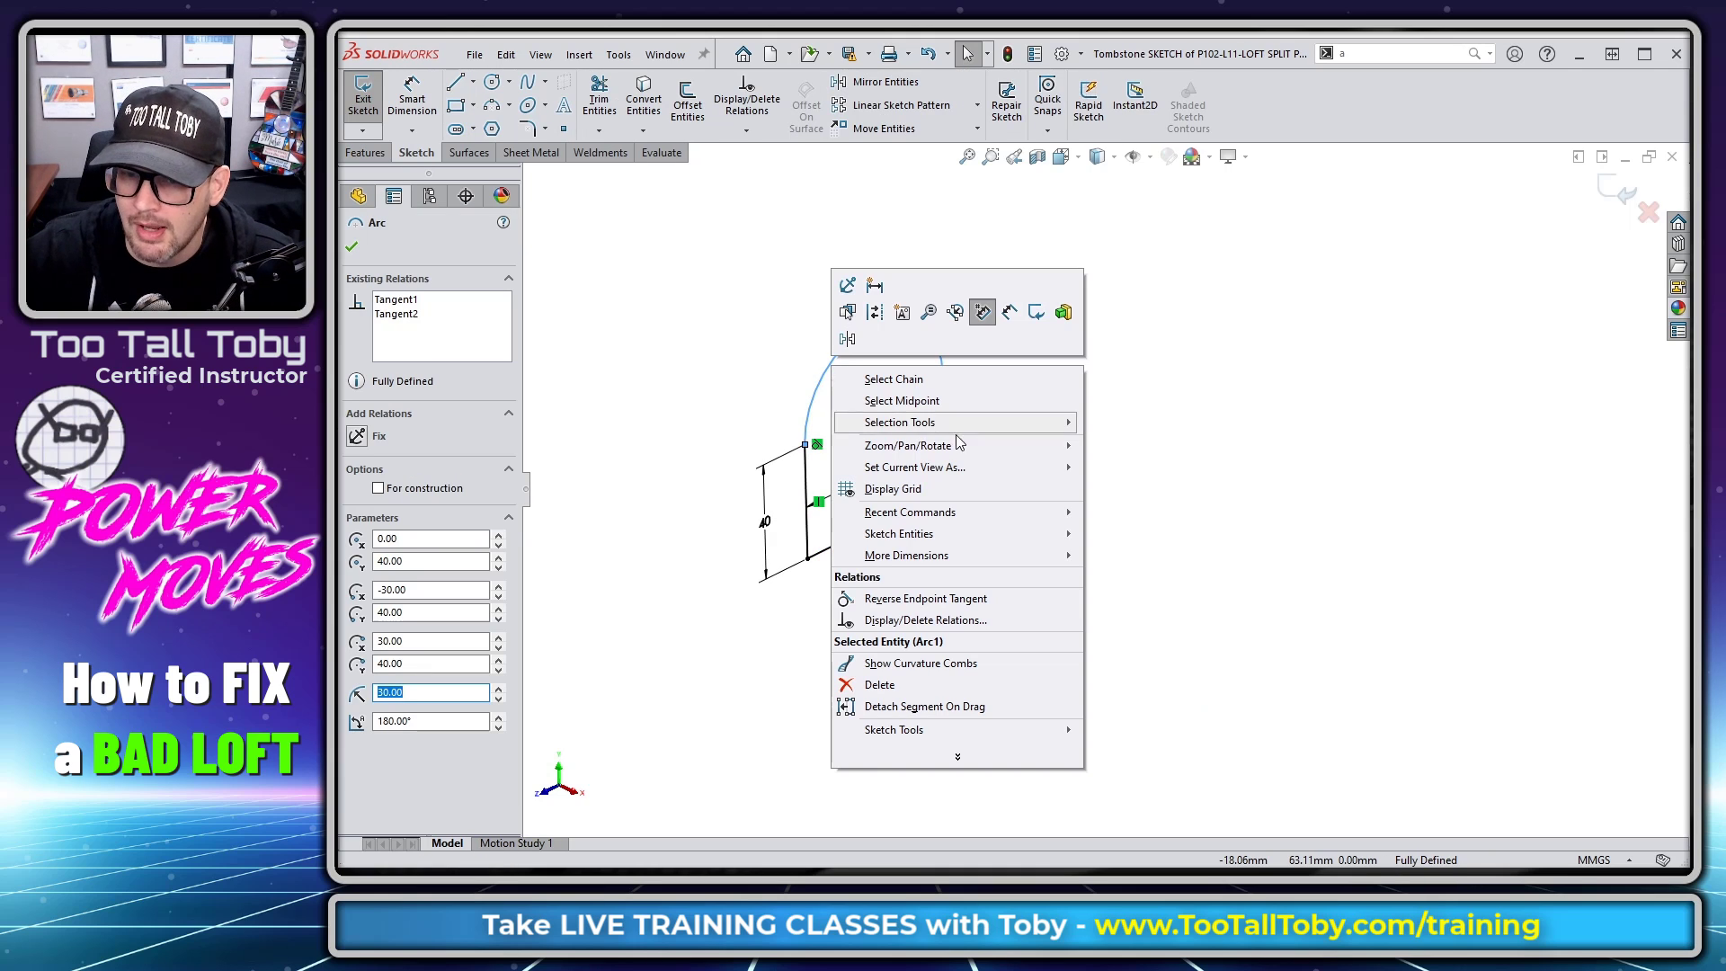
{"action": "mouse_move", "coordinate": [1055, 728]}
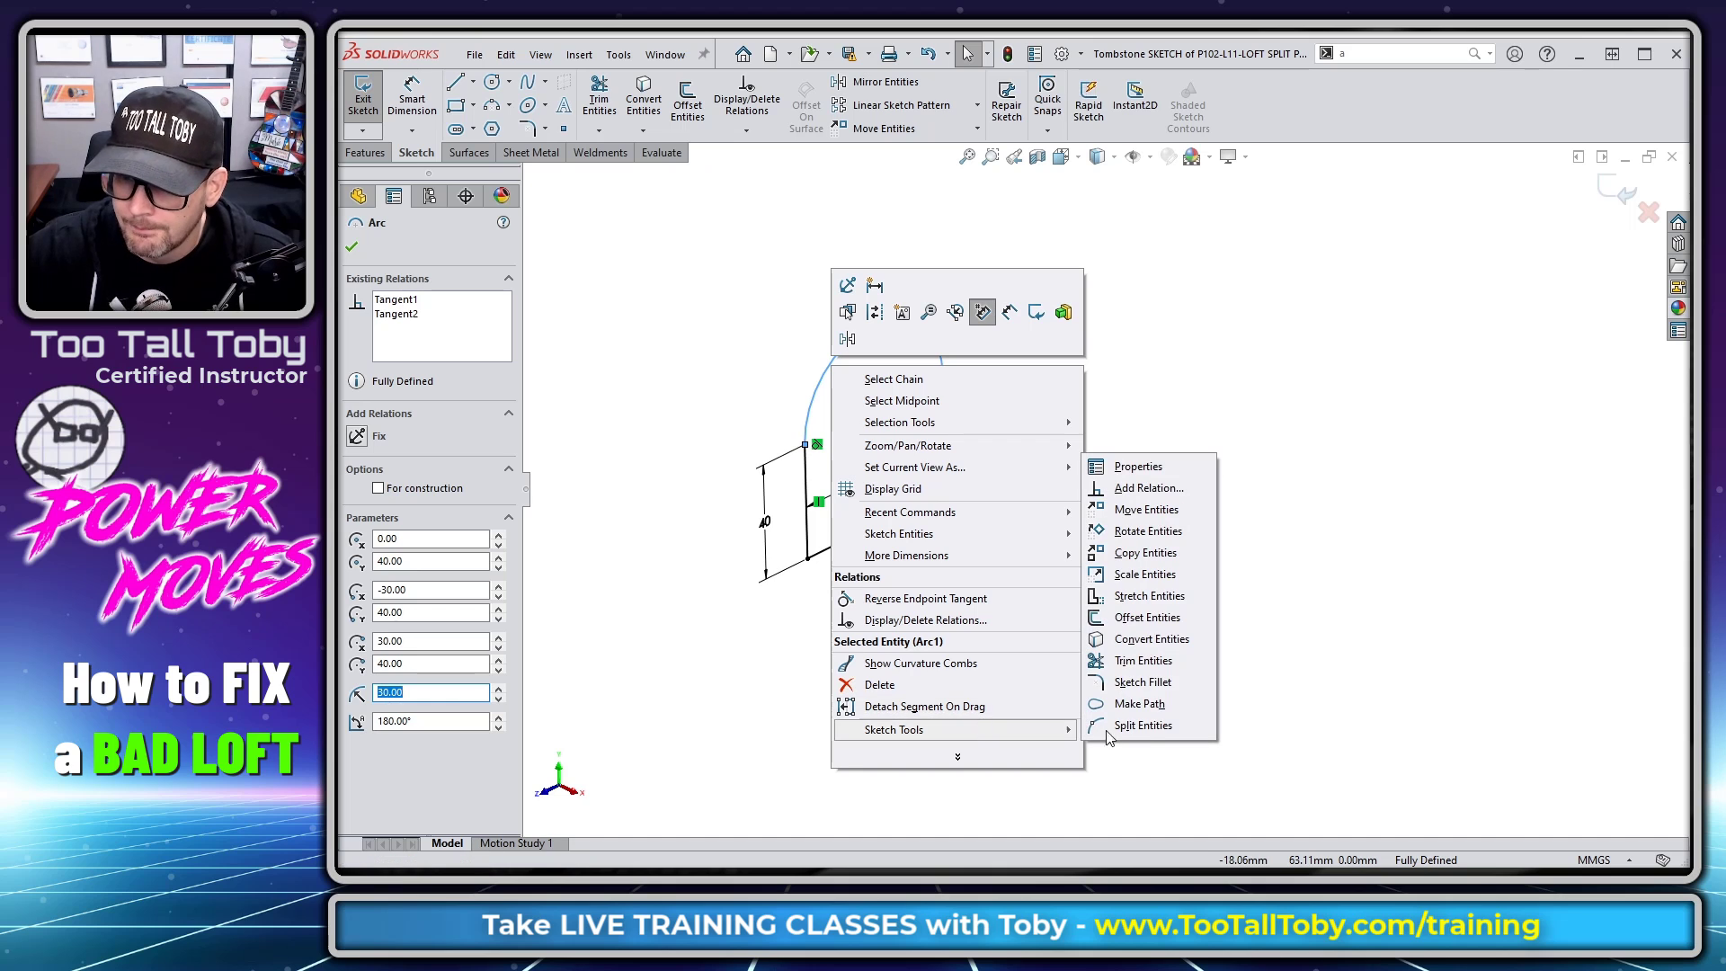
{"action": "left_click", "coordinate": [1151, 733]}
{"action": "left_click", "coordinate": [832, 372]}
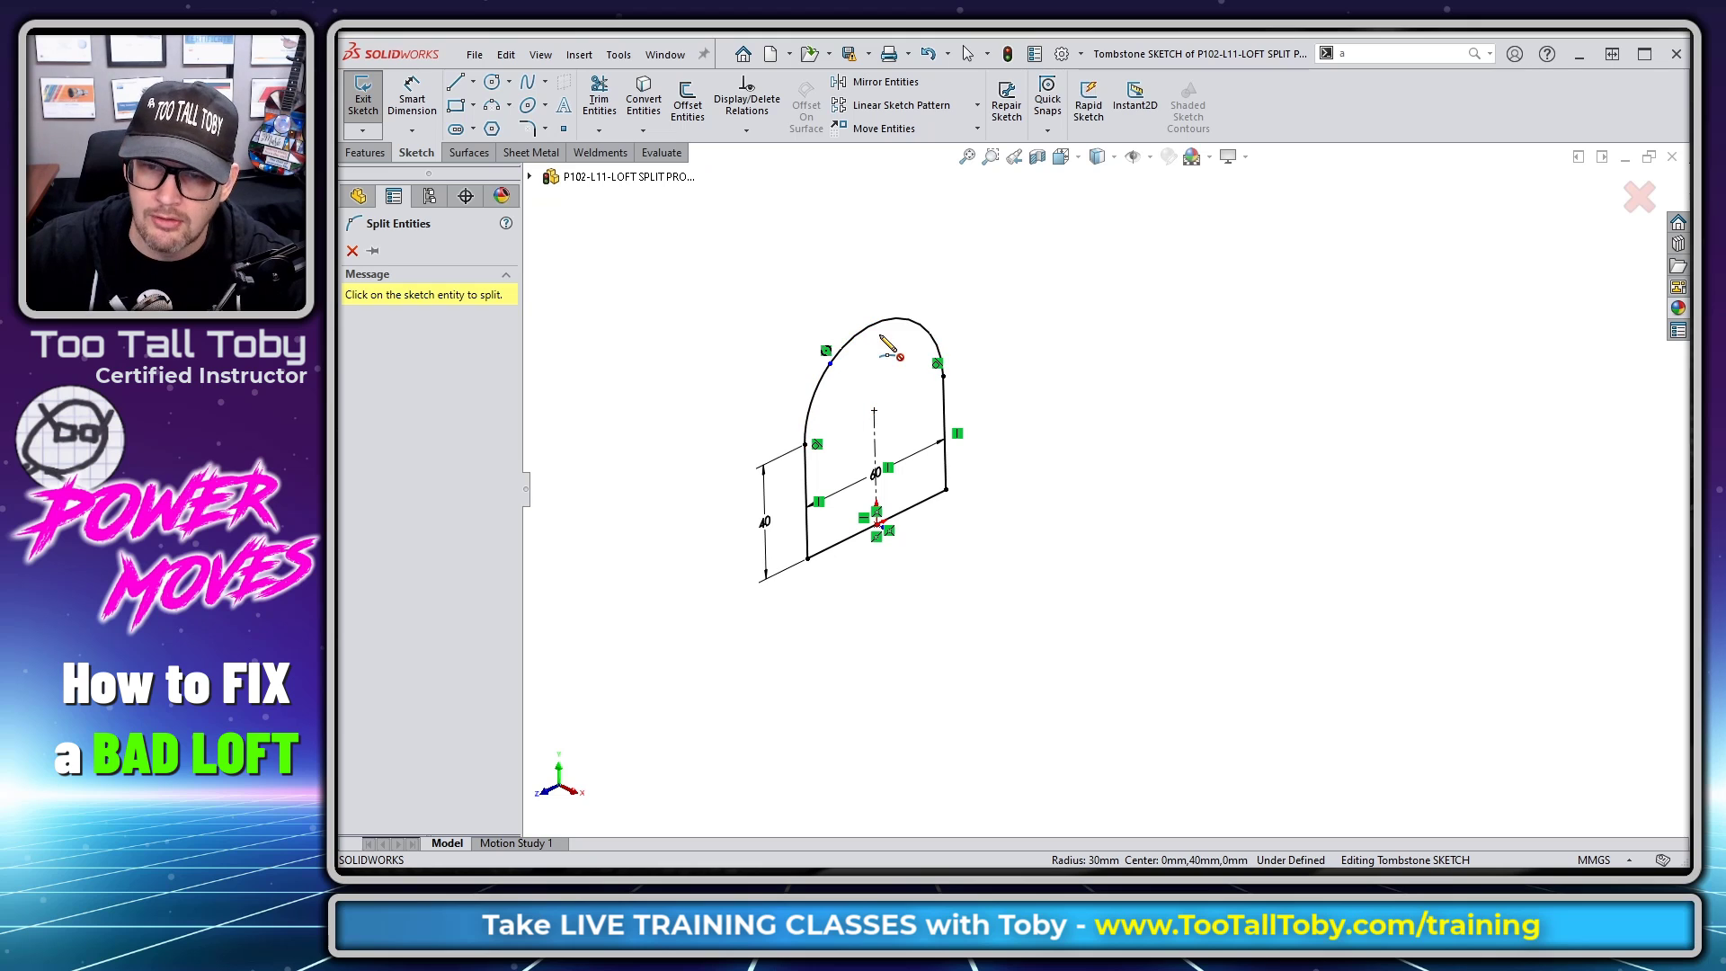
{"action": "left_click", "coordinate": [923, 329]}
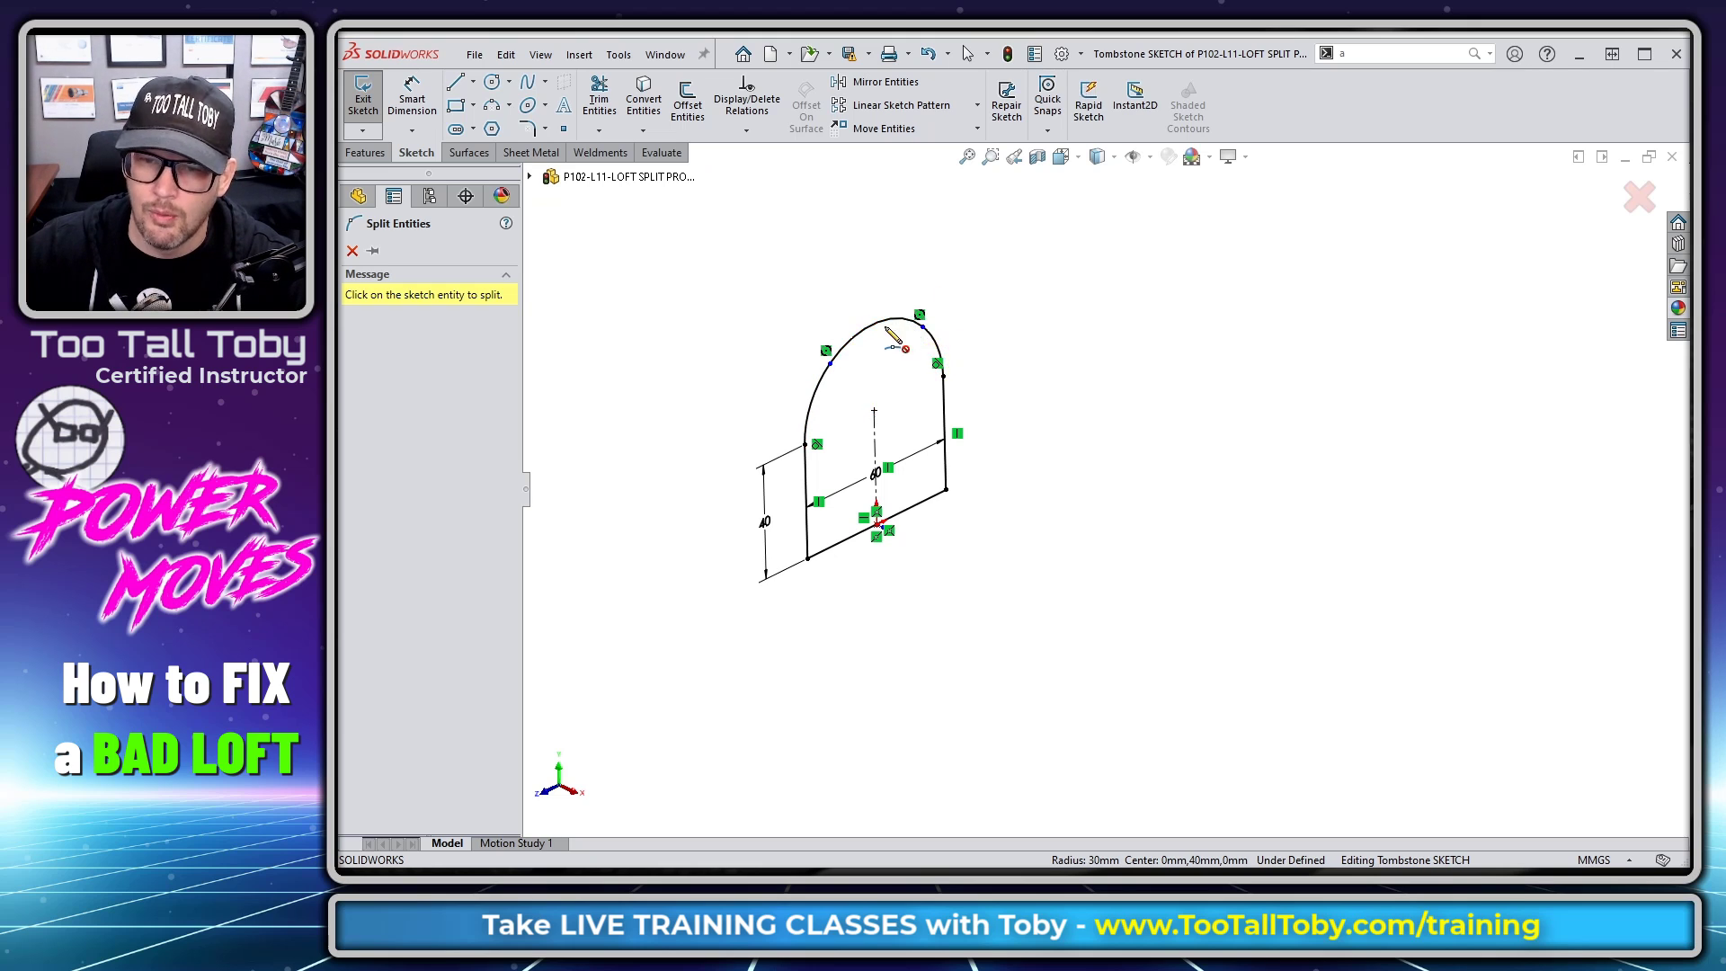
{"action": "key", "text": "Escape"}
- Make the two split points horizontal to each other and slide one along the arc
{"action": "scroll", "coordinate": [860, 386], "scroll_direction": "down", "scroll_amount": 3}
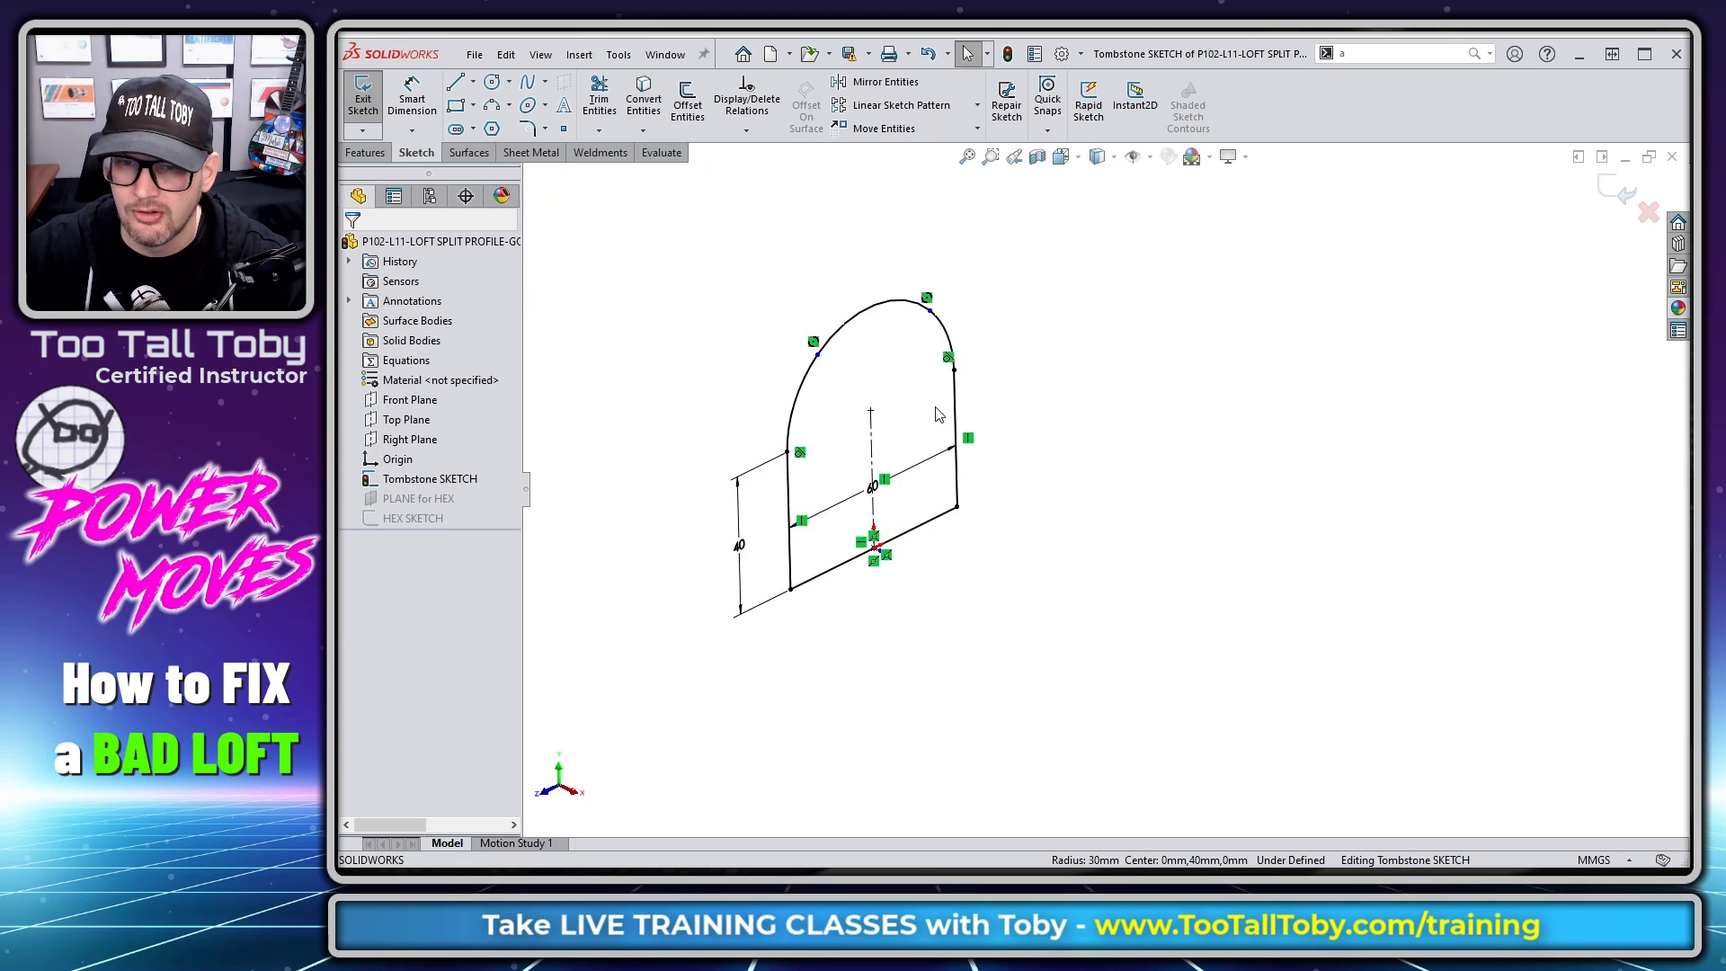
{"action": "left_click", "coordinate": [786, 361]}
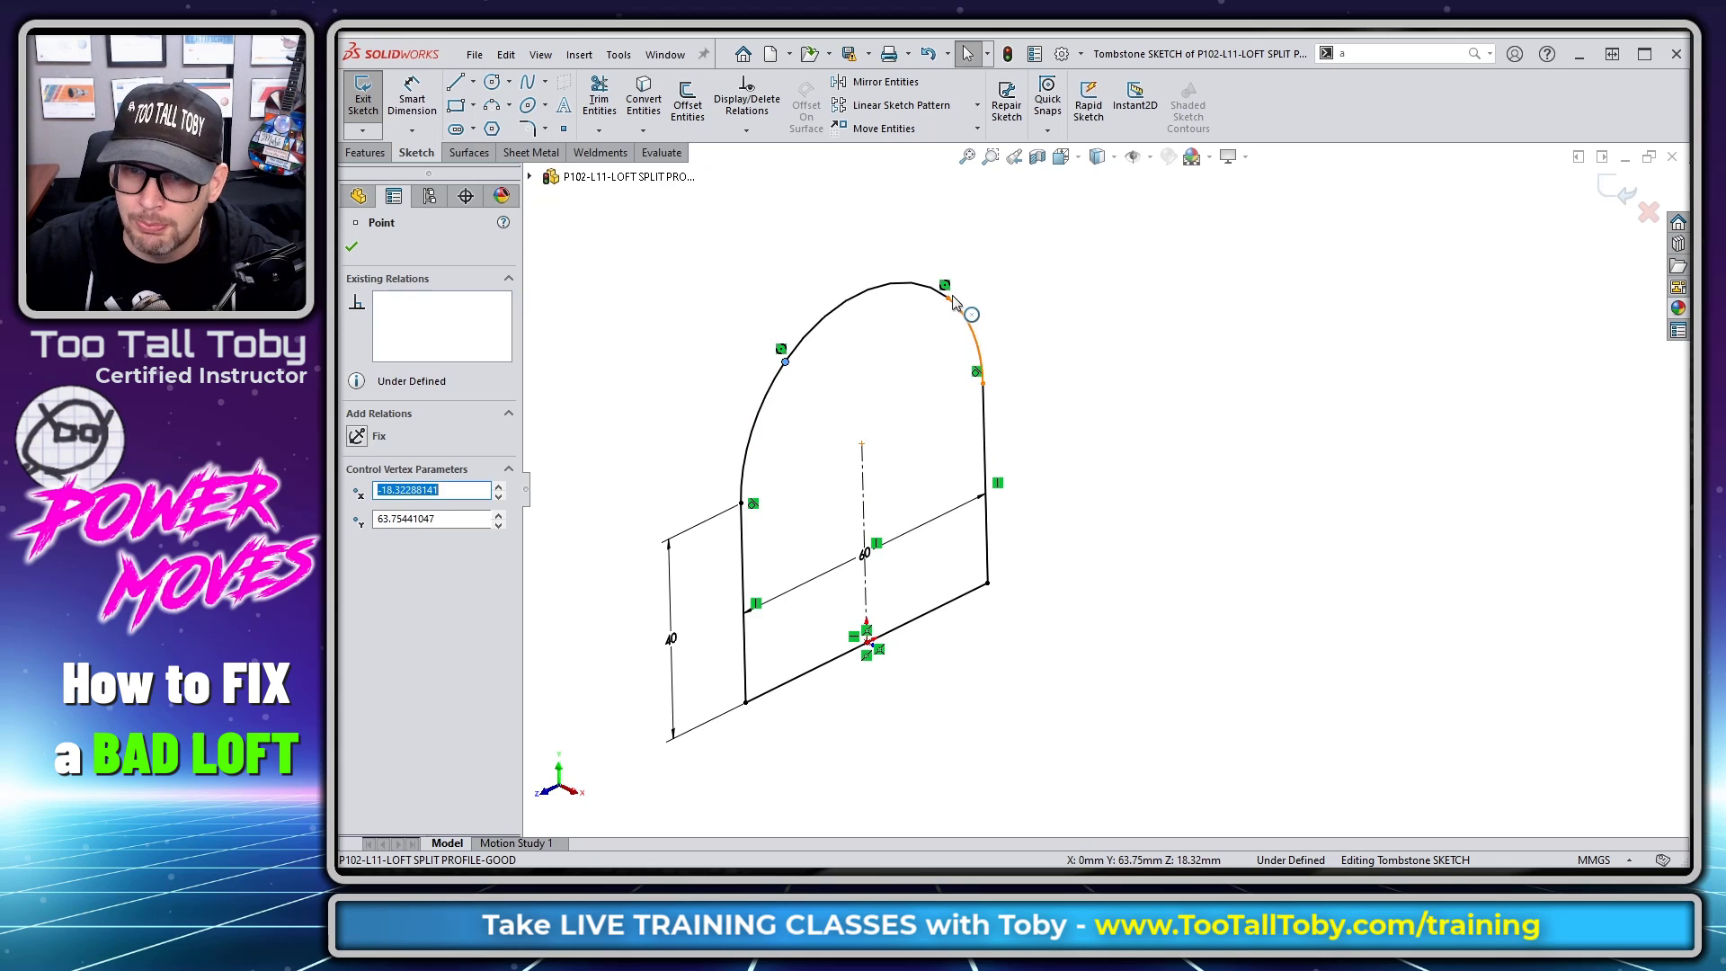
{"action": "left_click", "coordinate": [946, 299], "text": "ctrl"}
{"action": "left_click", "coordinate": [947, 299], "text": "ctrl"}
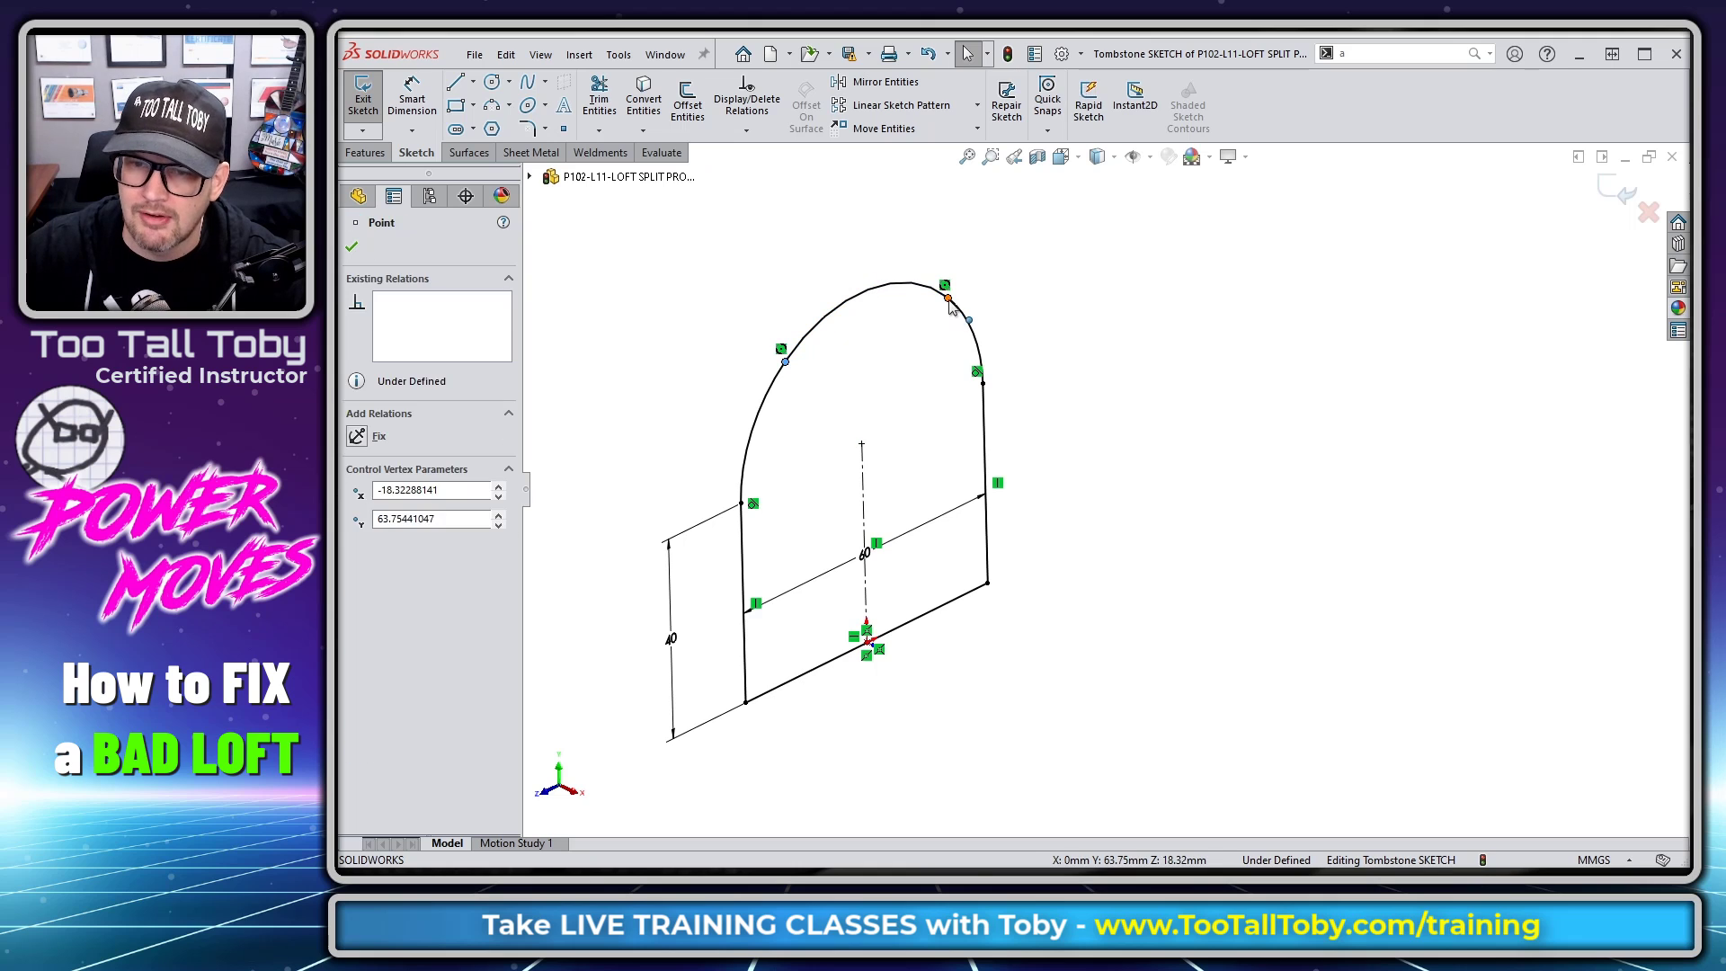
{"action": "left_click", "coordinate": [947, 299], "text": "ctrl"}
{"action": "left_click", "coordinate": [1003, 194]}
{"action": "left_click", "coordinate": [1021, 289]}
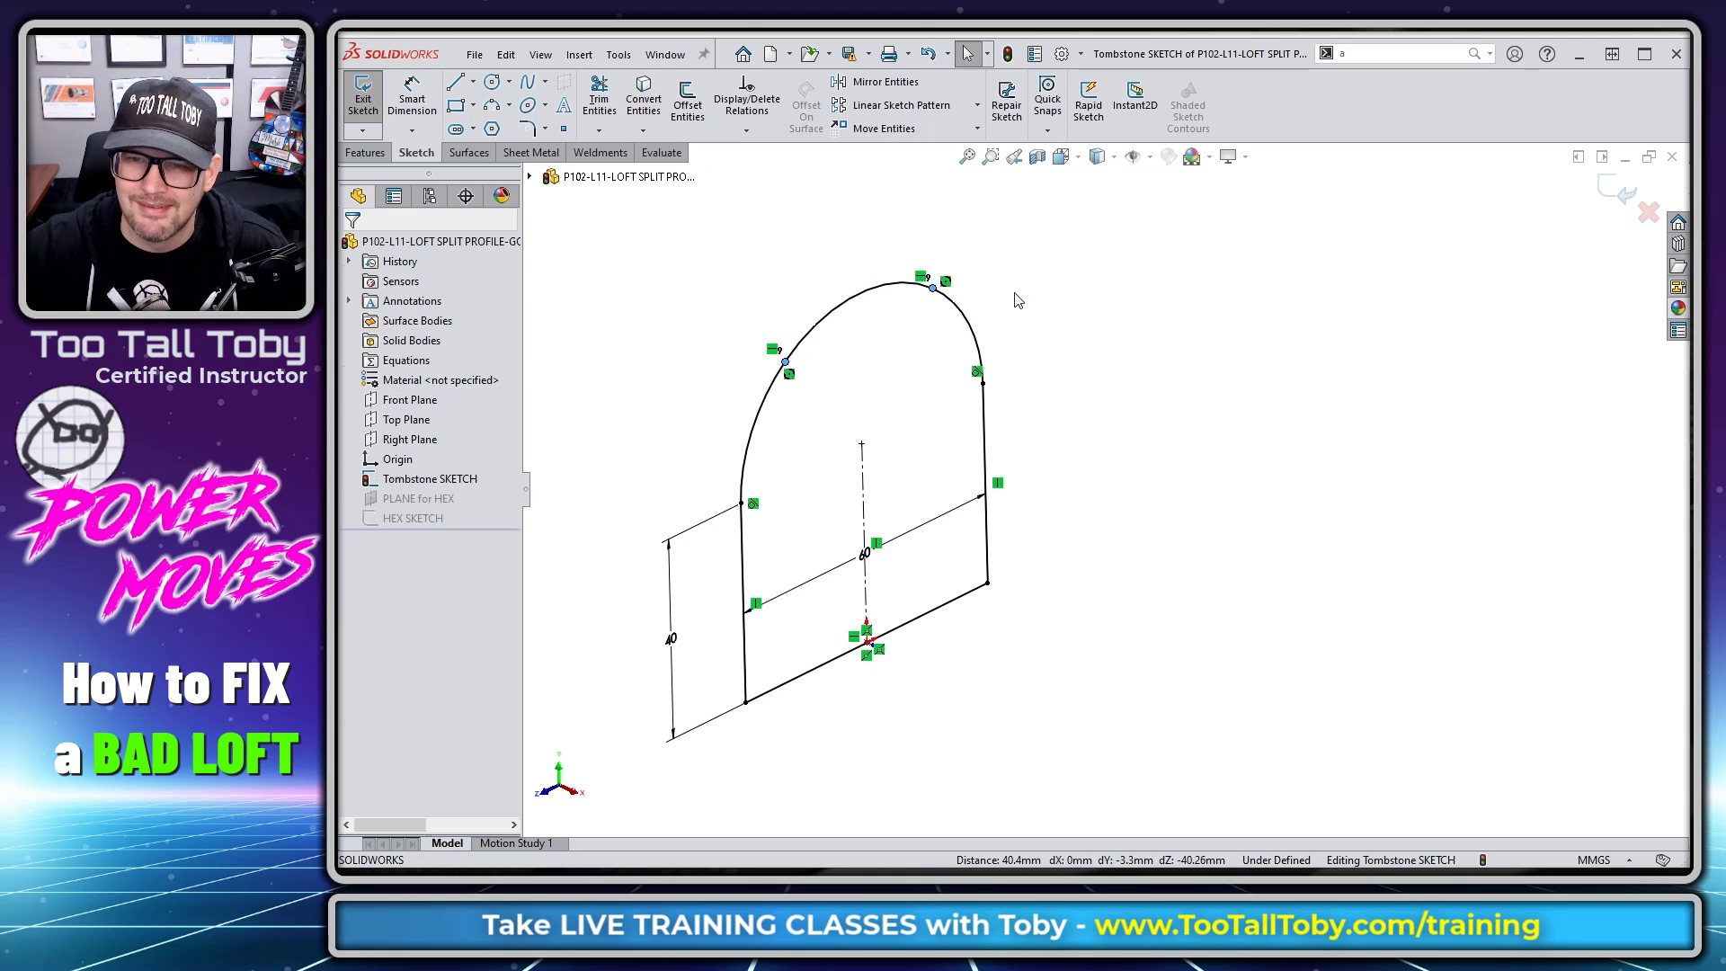
{"action": "left_click", "coordinate": [959, 298]}
{"action": "mouse_move", "coordinate": [959, 299]}
{"action": "left_mouse_down"}
{"action": "mouse_move", "coordinate": [963, 352]}
{"action": "mouse_move", "coordinate": [930, 275]}
{"action": "mouse_move", "coordinate": [890, 274]}
{"action": "mouse_move", "coordinate": [949, 293]}
{"action": "left_mouse_up"}
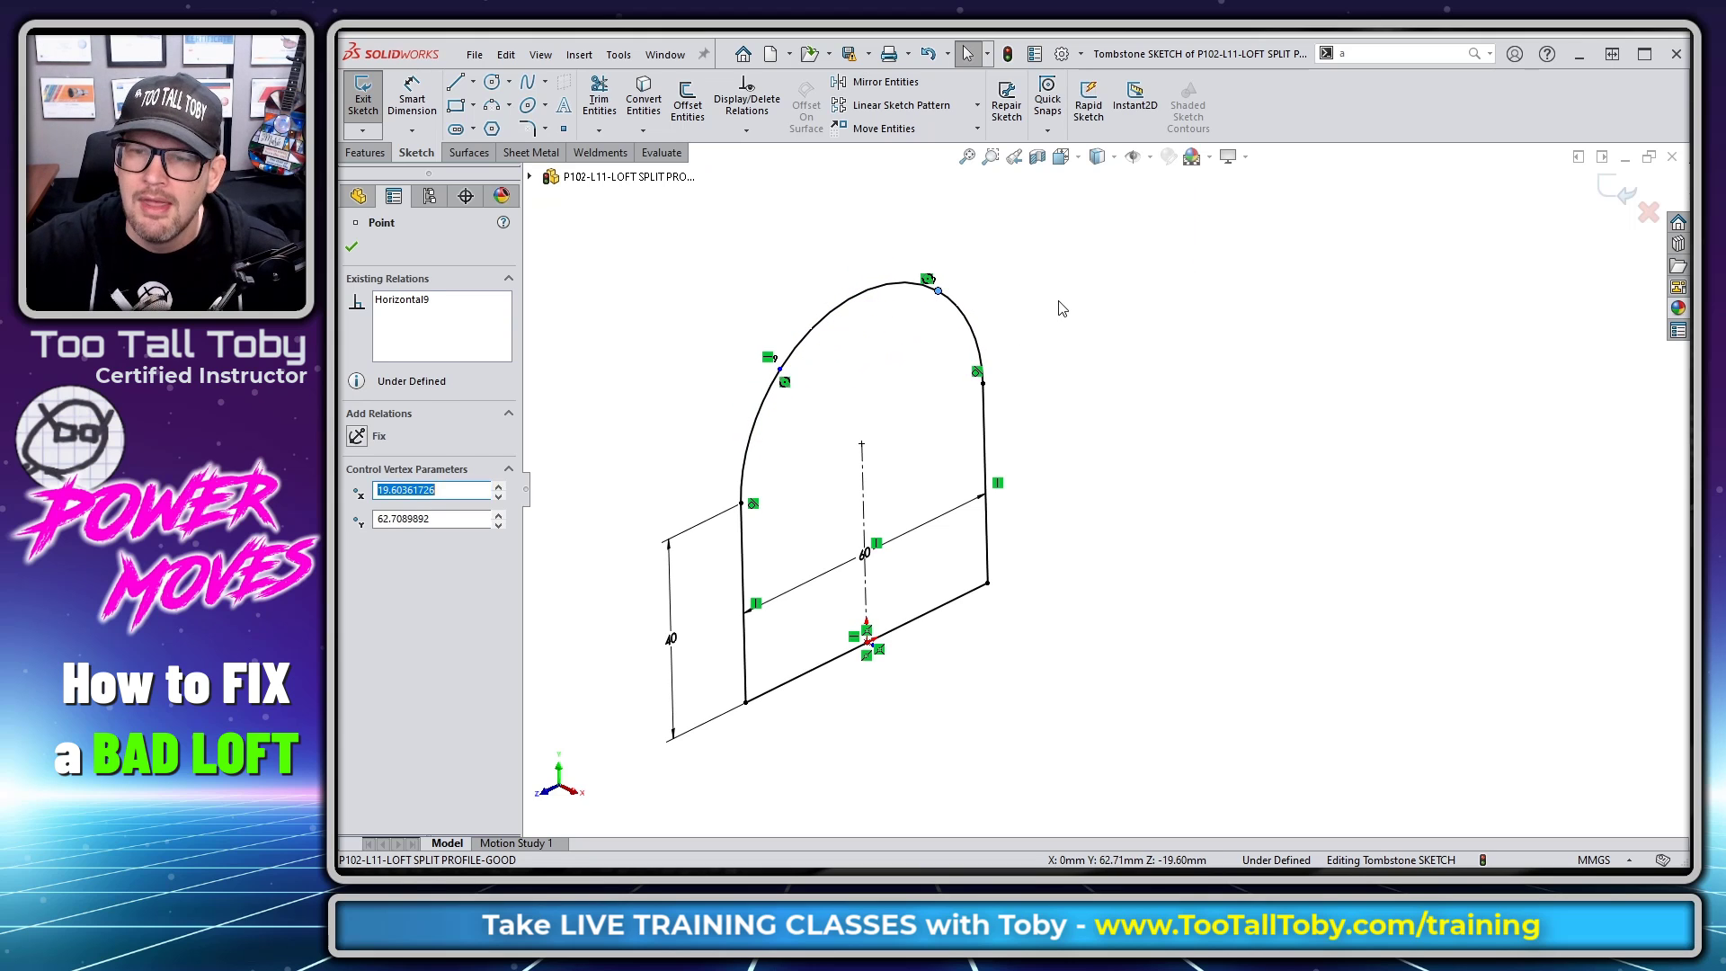
{"action": "left_click", "coordinate": [982, 270]}
- Dimension the angle between the split points as 75° and exit the fully defined Tombstone SKETCH
{"action": "key", "text": "s"}
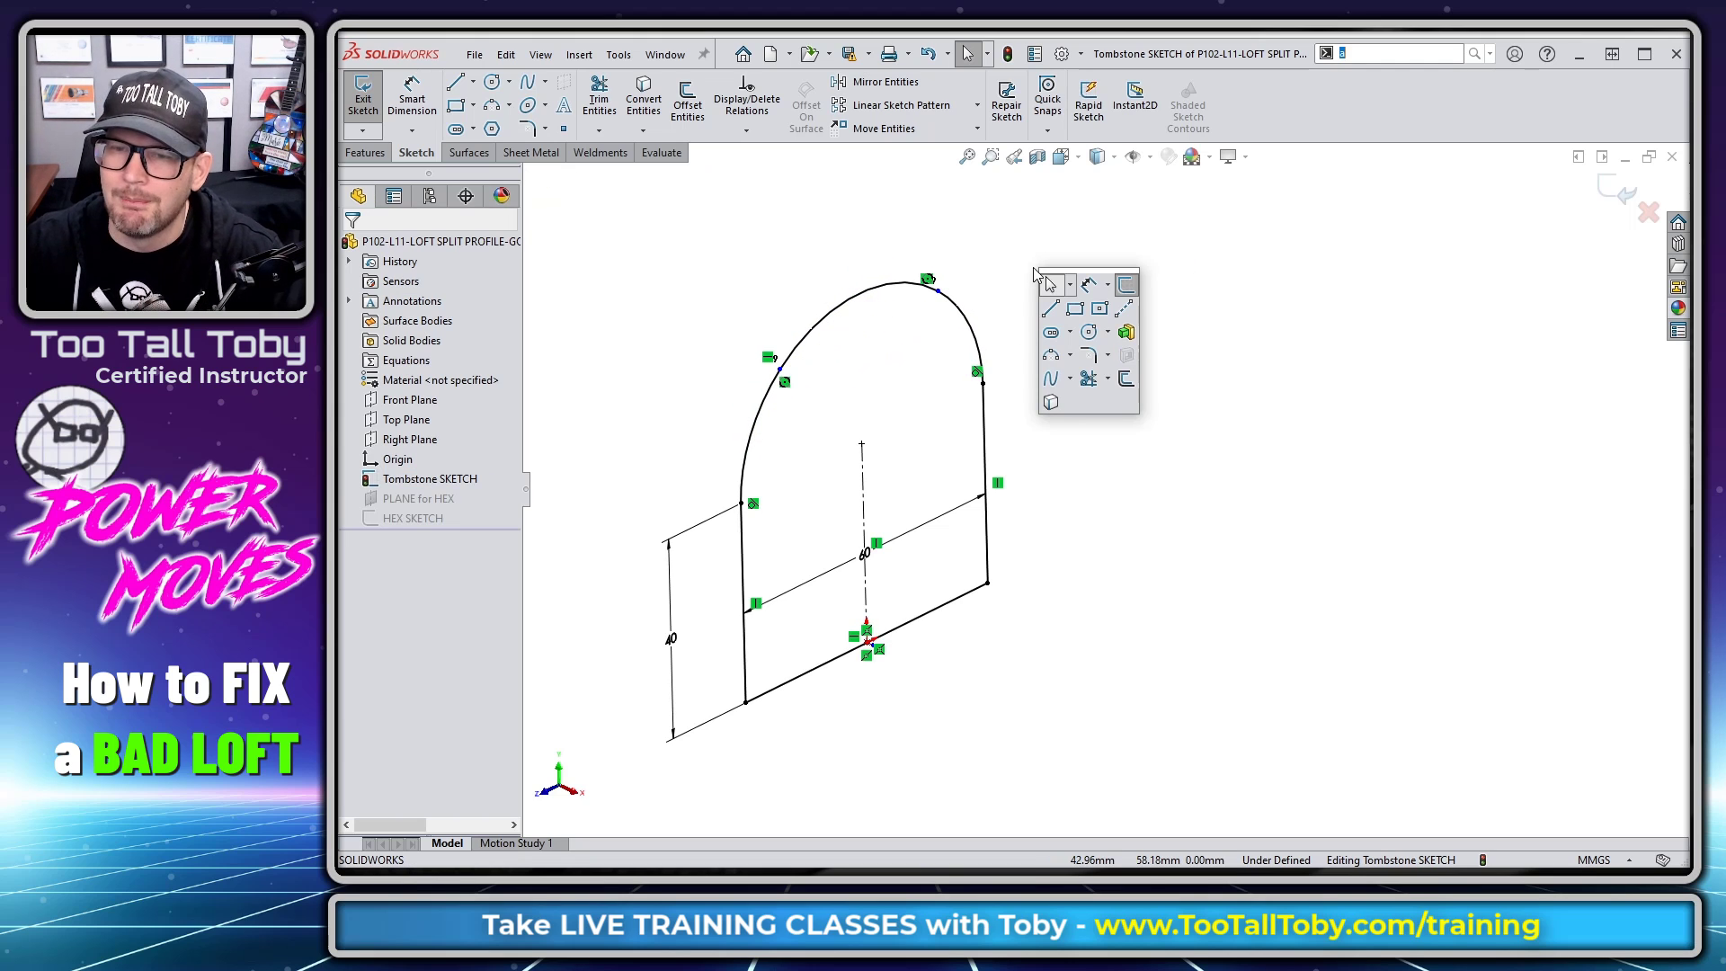
{"action": "left_click", "coordinate": [1088, 285]}
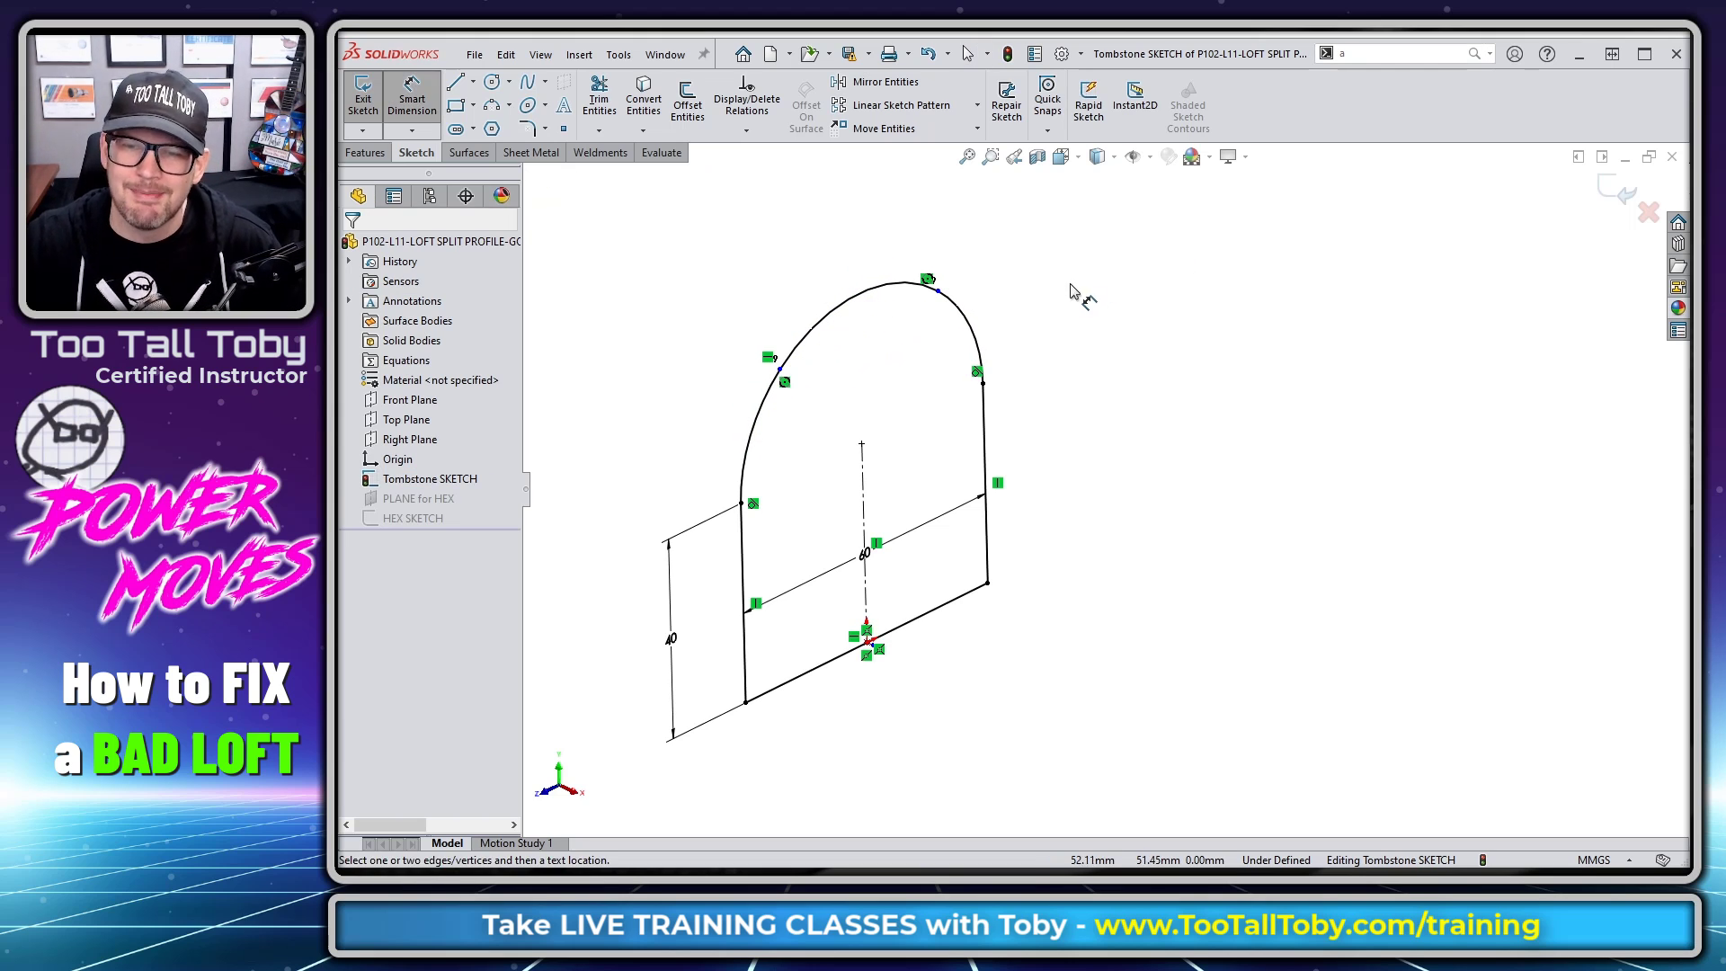
{"action": "left_click", "coordinate": [938, 292]}
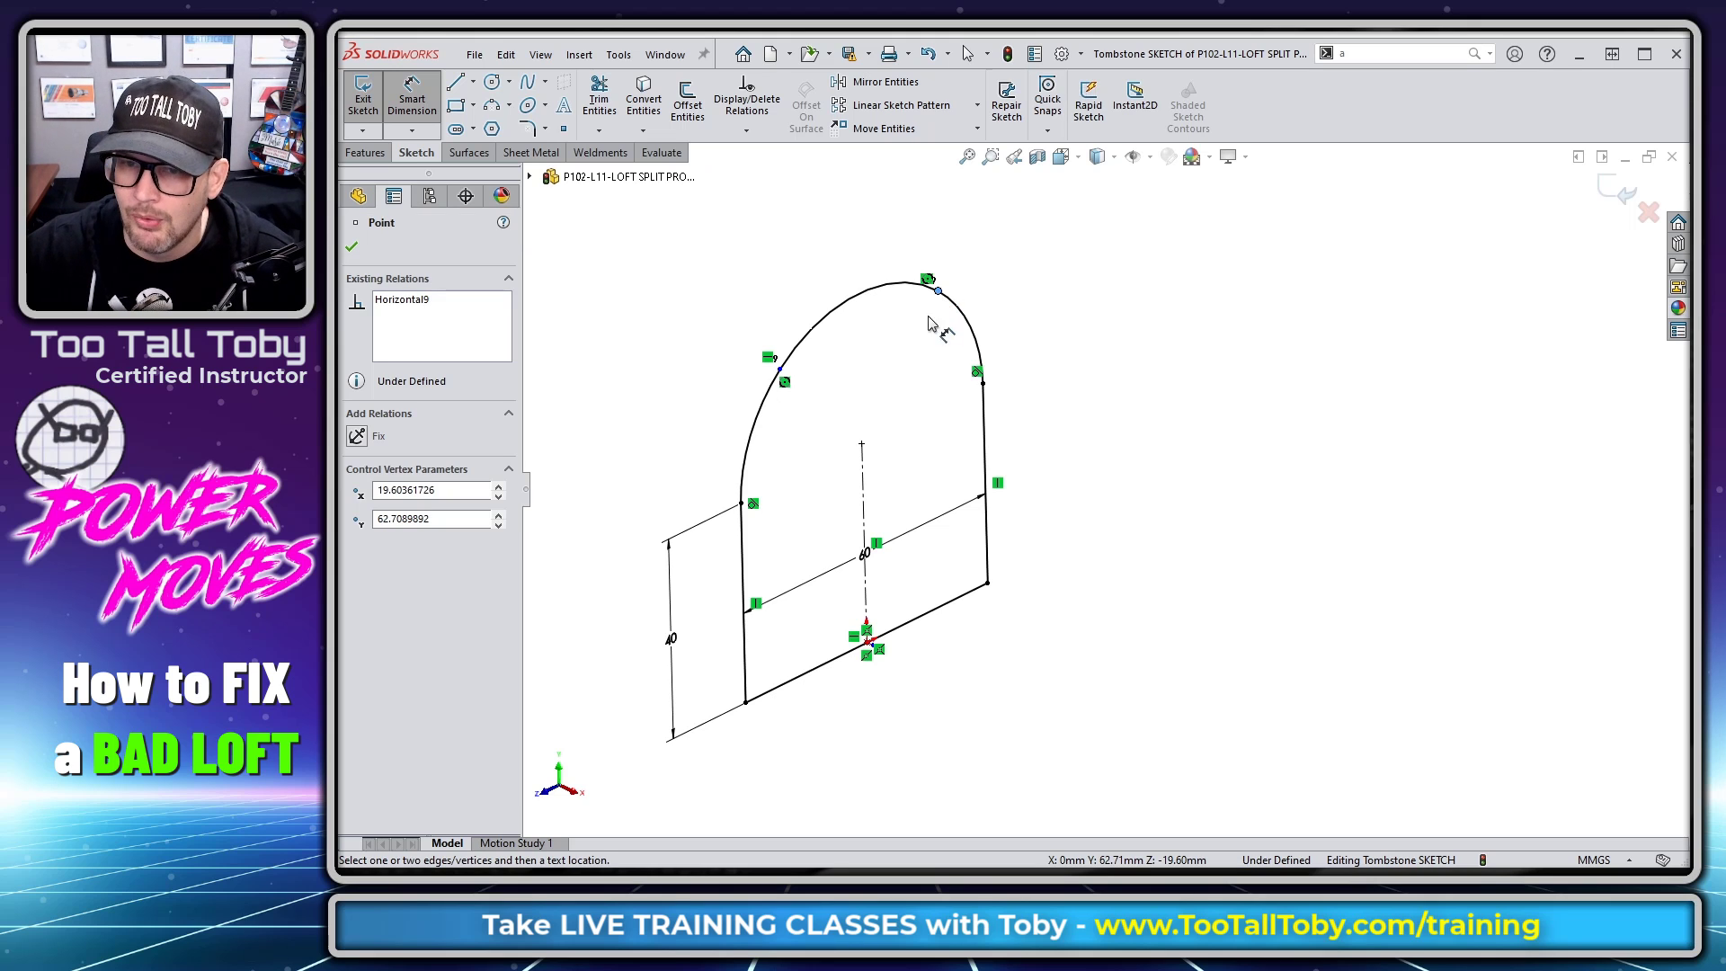
{"action": "left_click", "coordinate": [861, 444]}
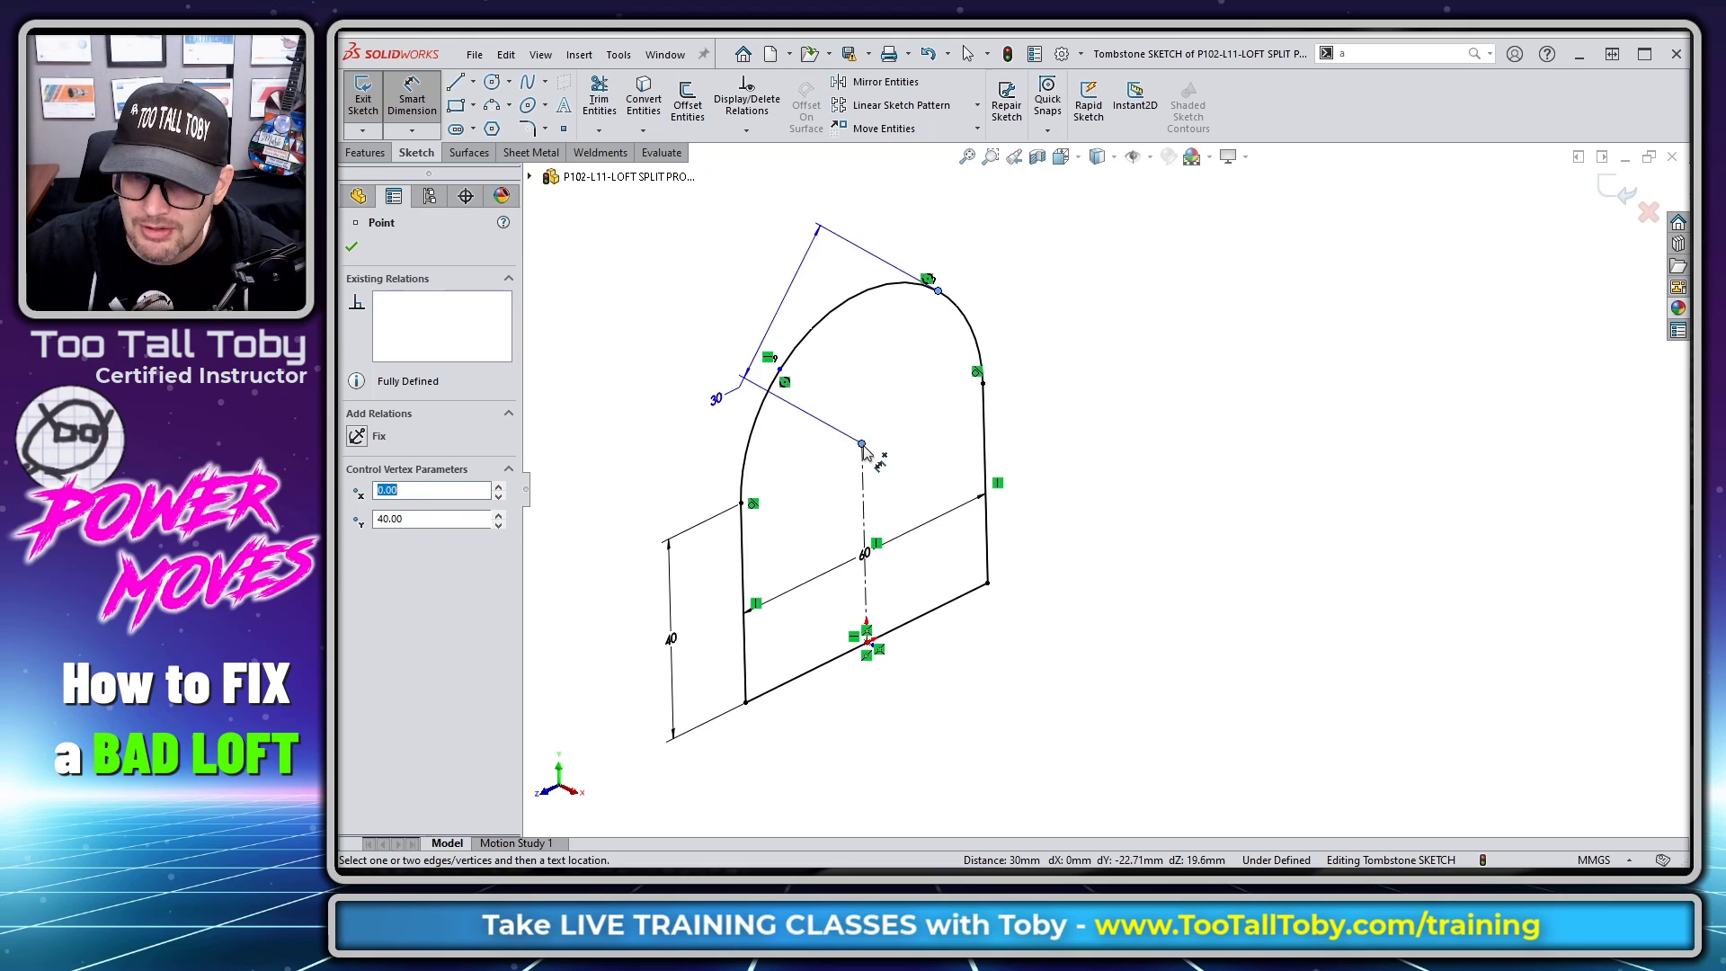
{"action": "left_click", "coordinate": [780, 371]}
{"action": "left_click", "coordinate": [865, 293]}
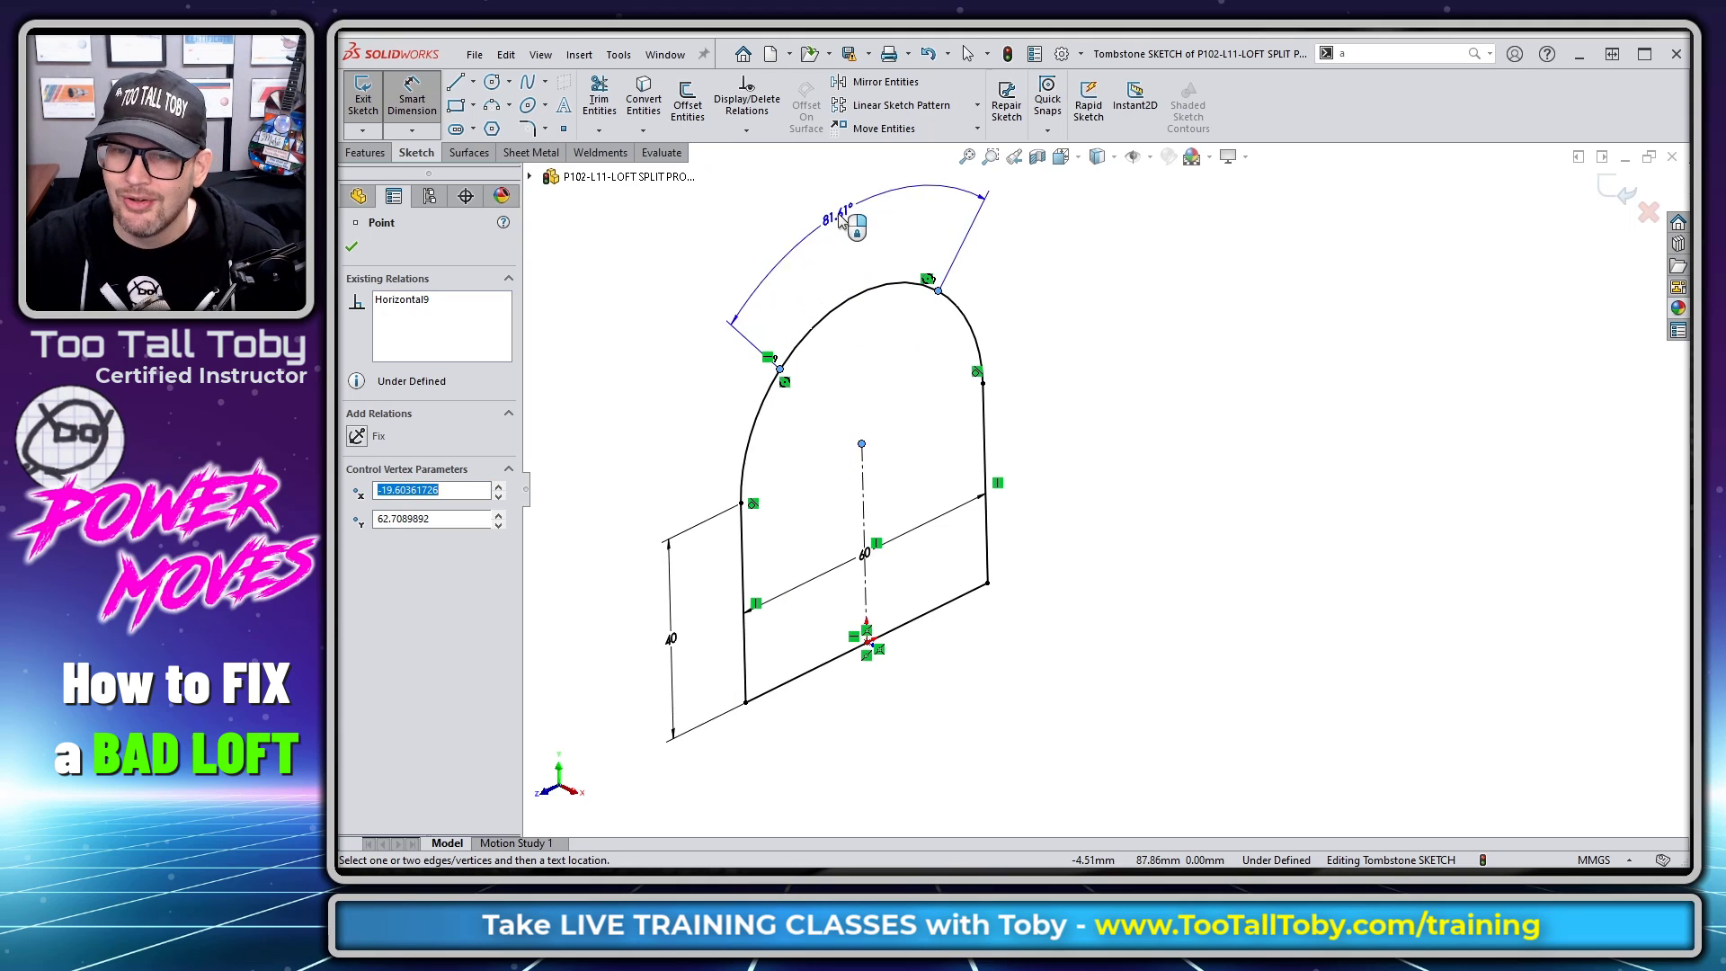
{"action": "left_click", "coordinate": [823, 229]}
{"action": "type", "text": "75"}
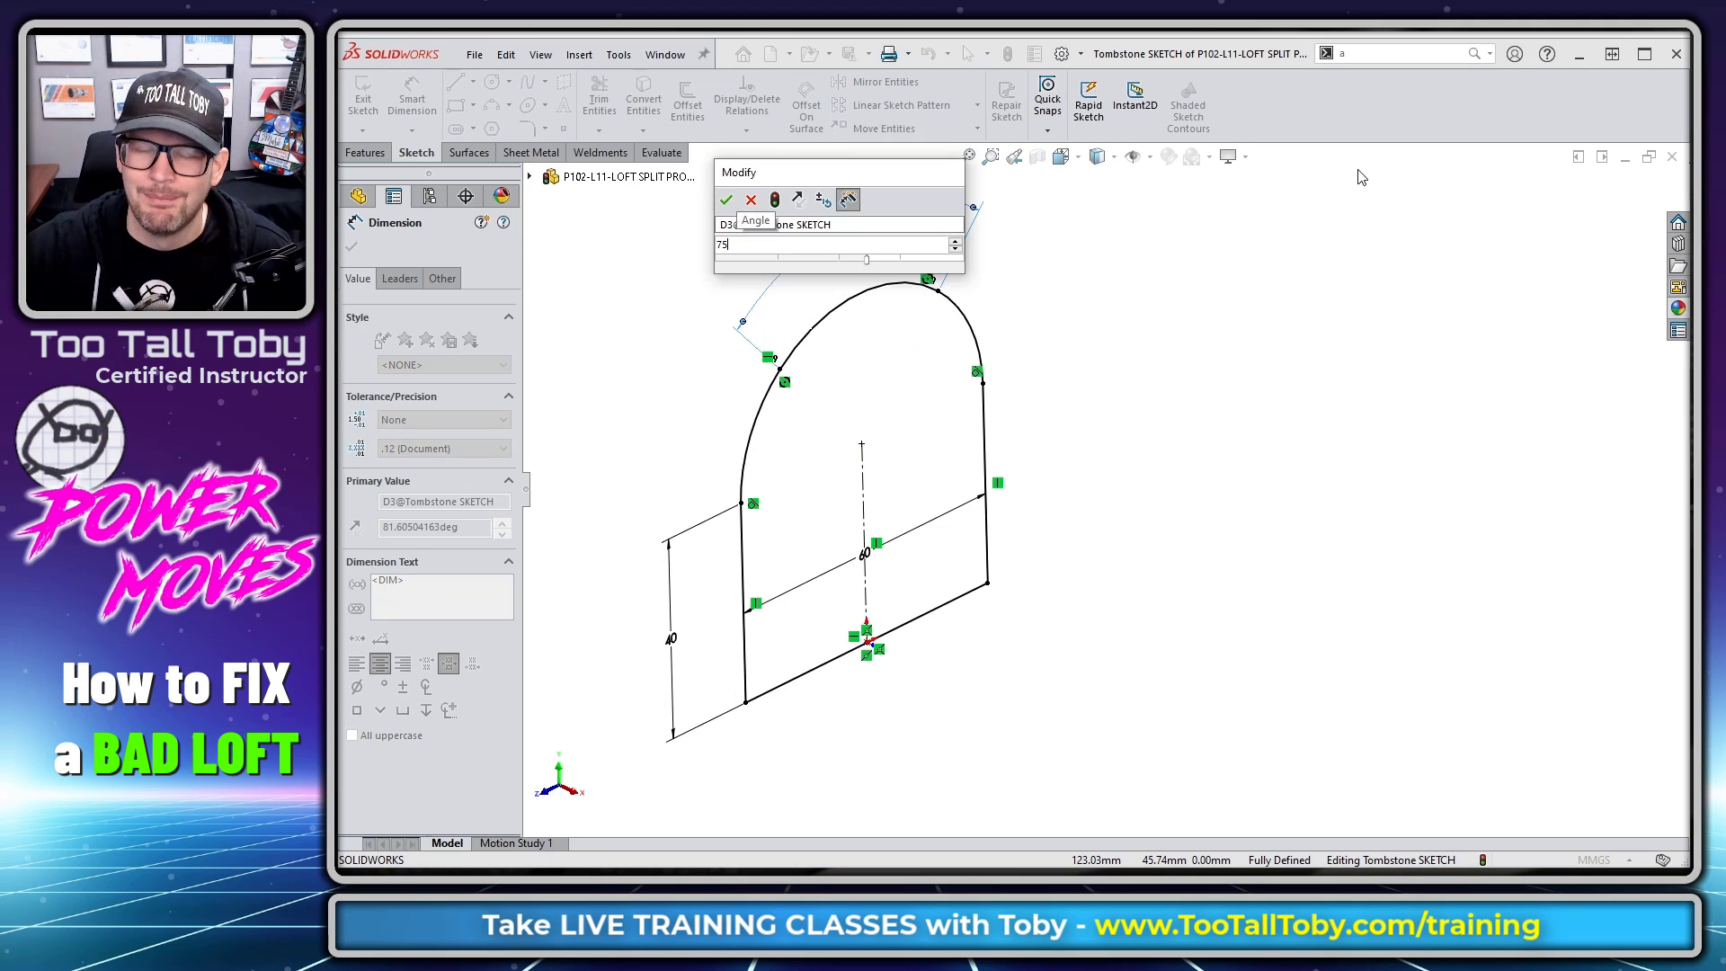
{"action": "key", "text": "Return"}
{"action": "left_click", "coordinate": [1083, 285]}
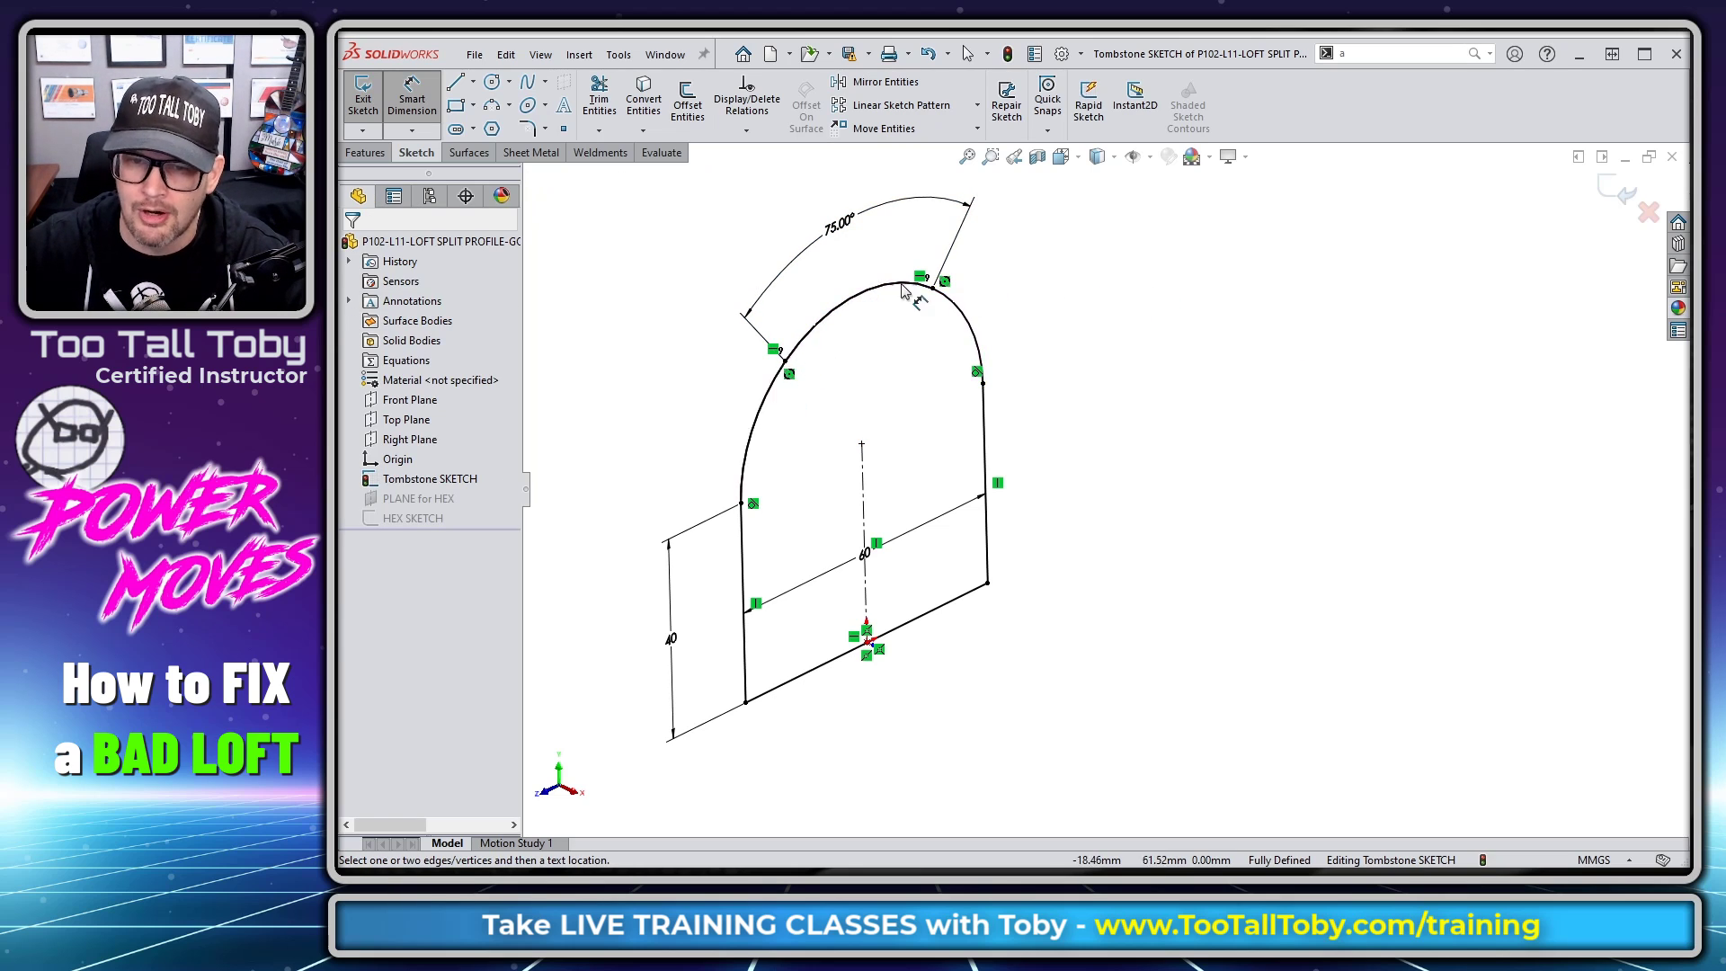
{"action": "left_click", "coordinate": [1623, 190]}
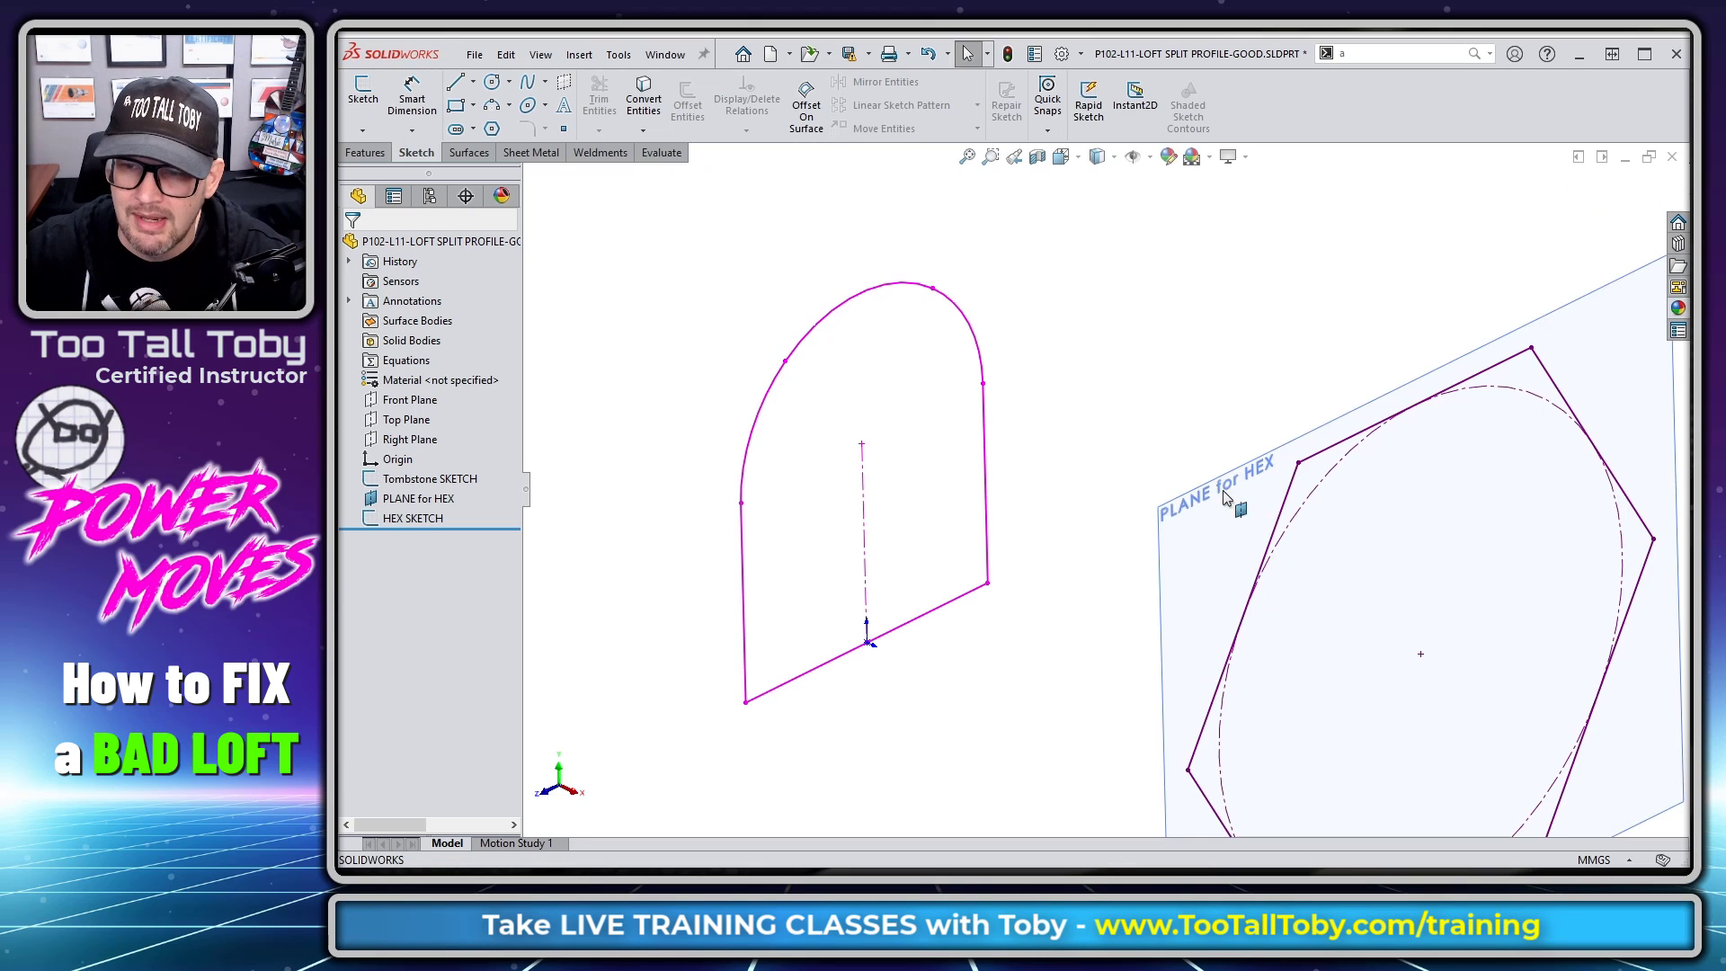
- Loft the split Tombstone SKETCH to HEX SKETCH, creating the untwisted solid Loft3
{"action": "scroll", "coordinate": [1200, 433], "scroll_direction": "up", "scroll_amount": 4}
{"action": "scroll", "coordinate": [1409, 627], "scroll_direction": "down", "scroll_amount": 1}
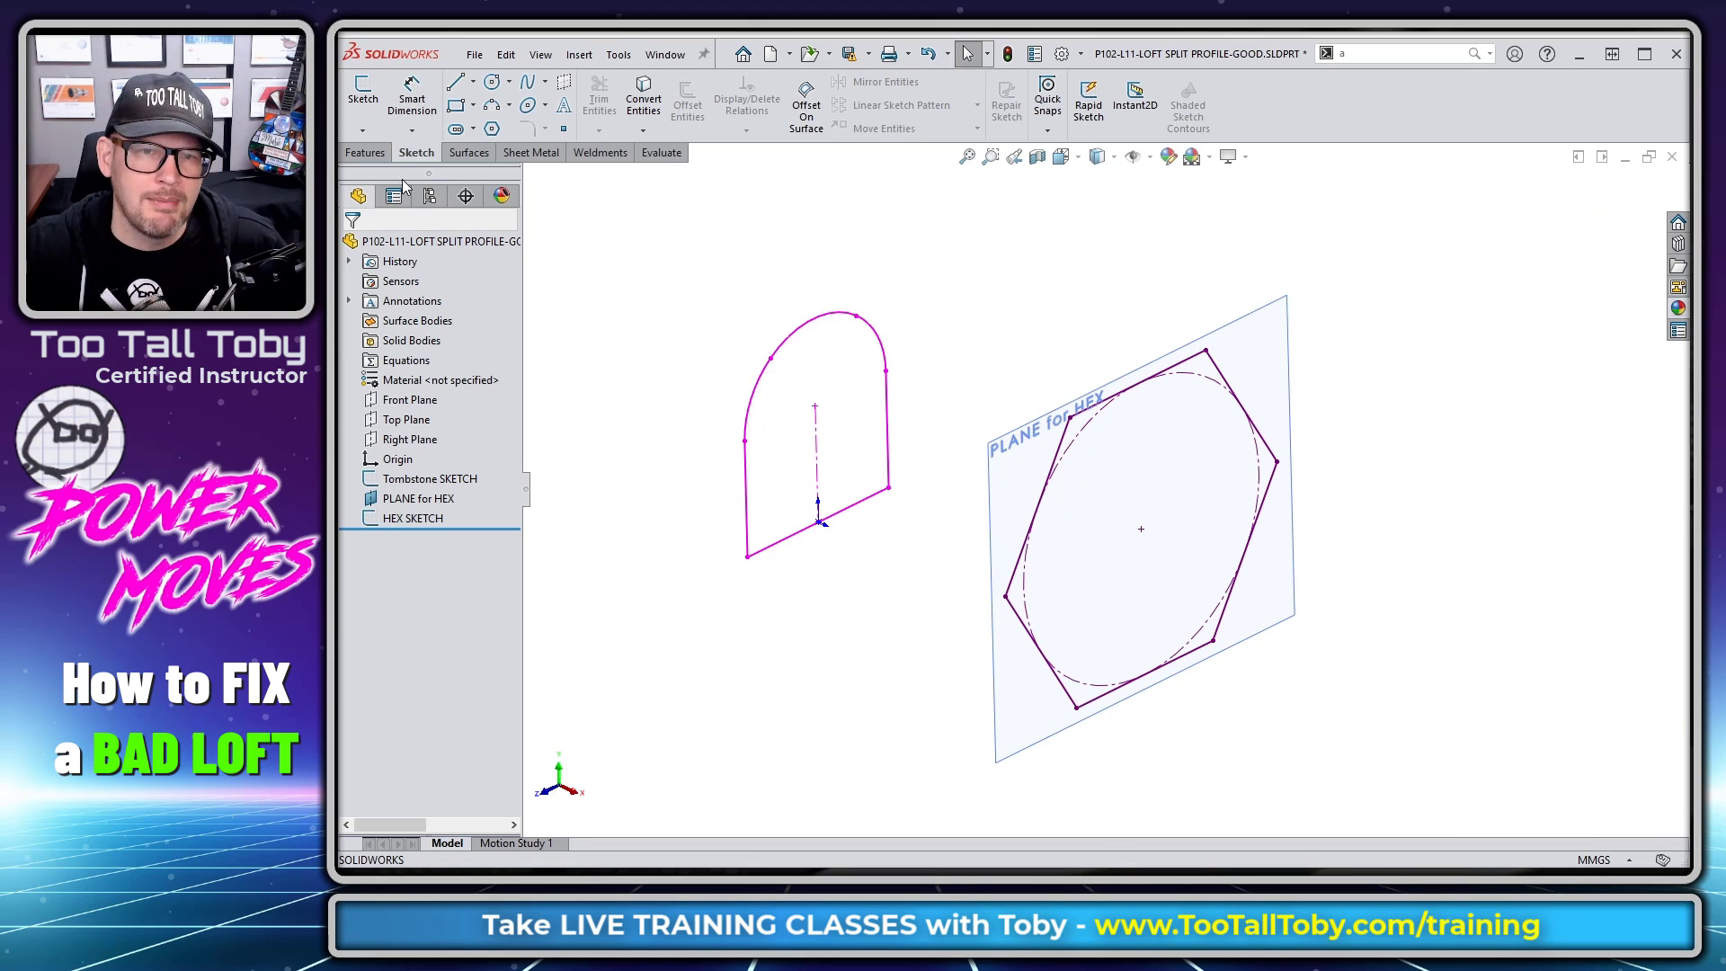
{"action": "left_click", "coordinate": [364, 152]}
{"action": "left_click", "coordinate": [509, 106]}
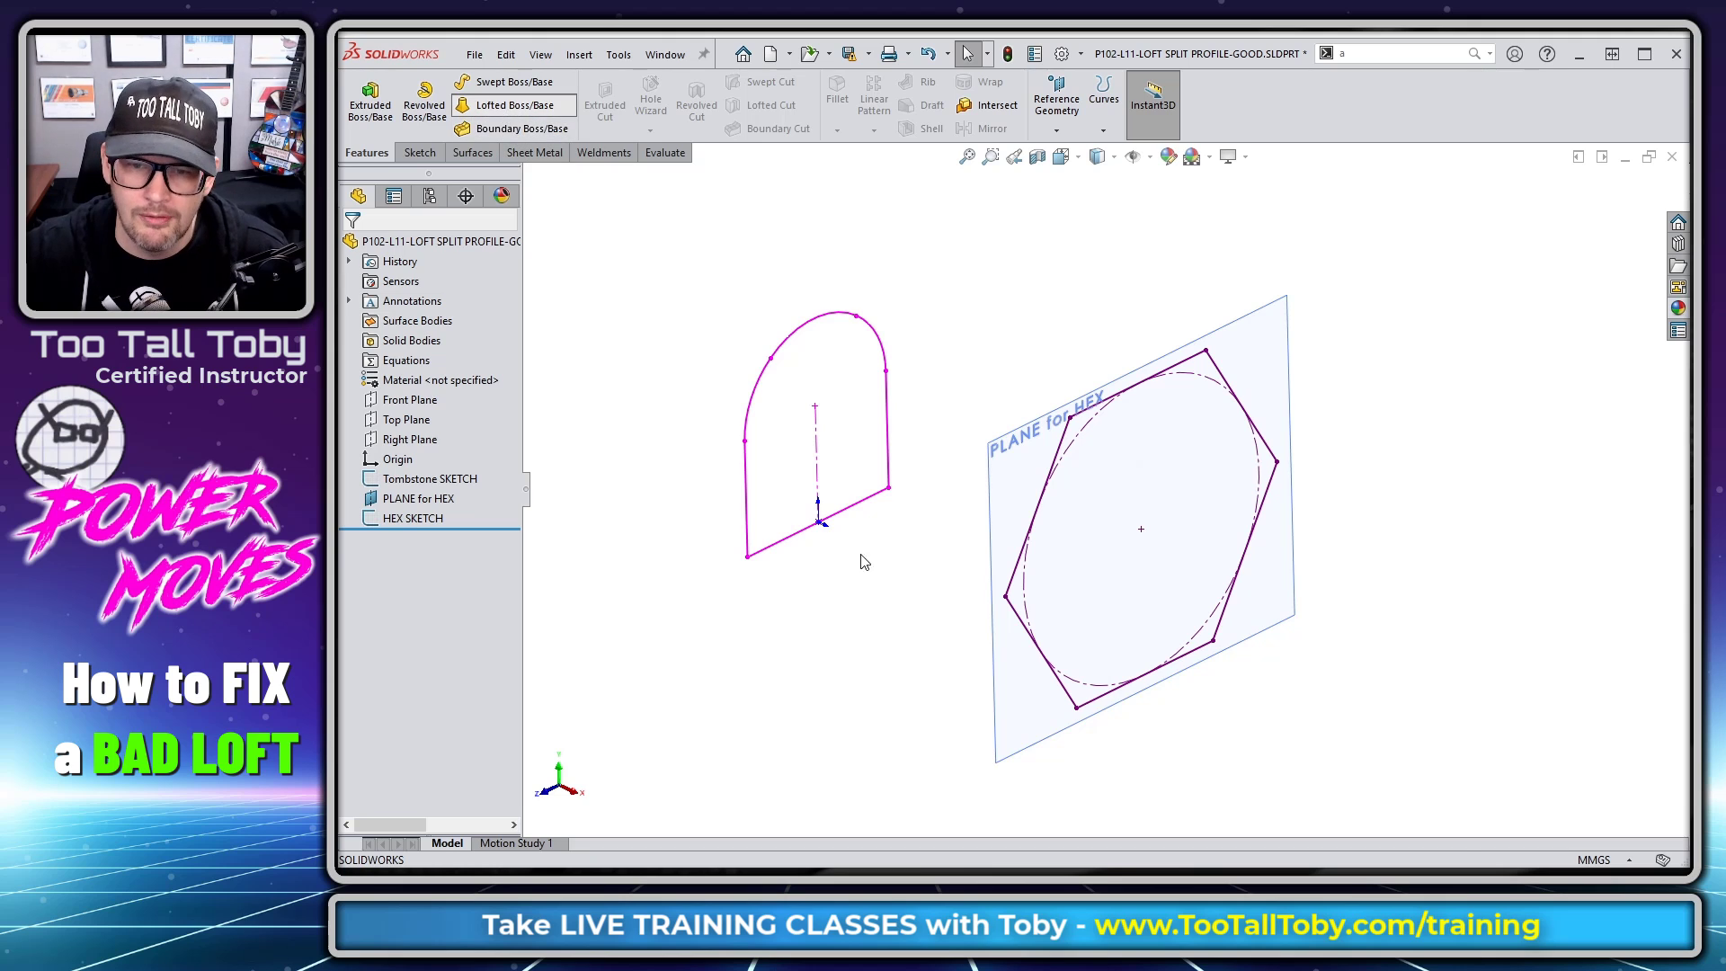
{"action": "left_click", "coordinate": [765, 550]}
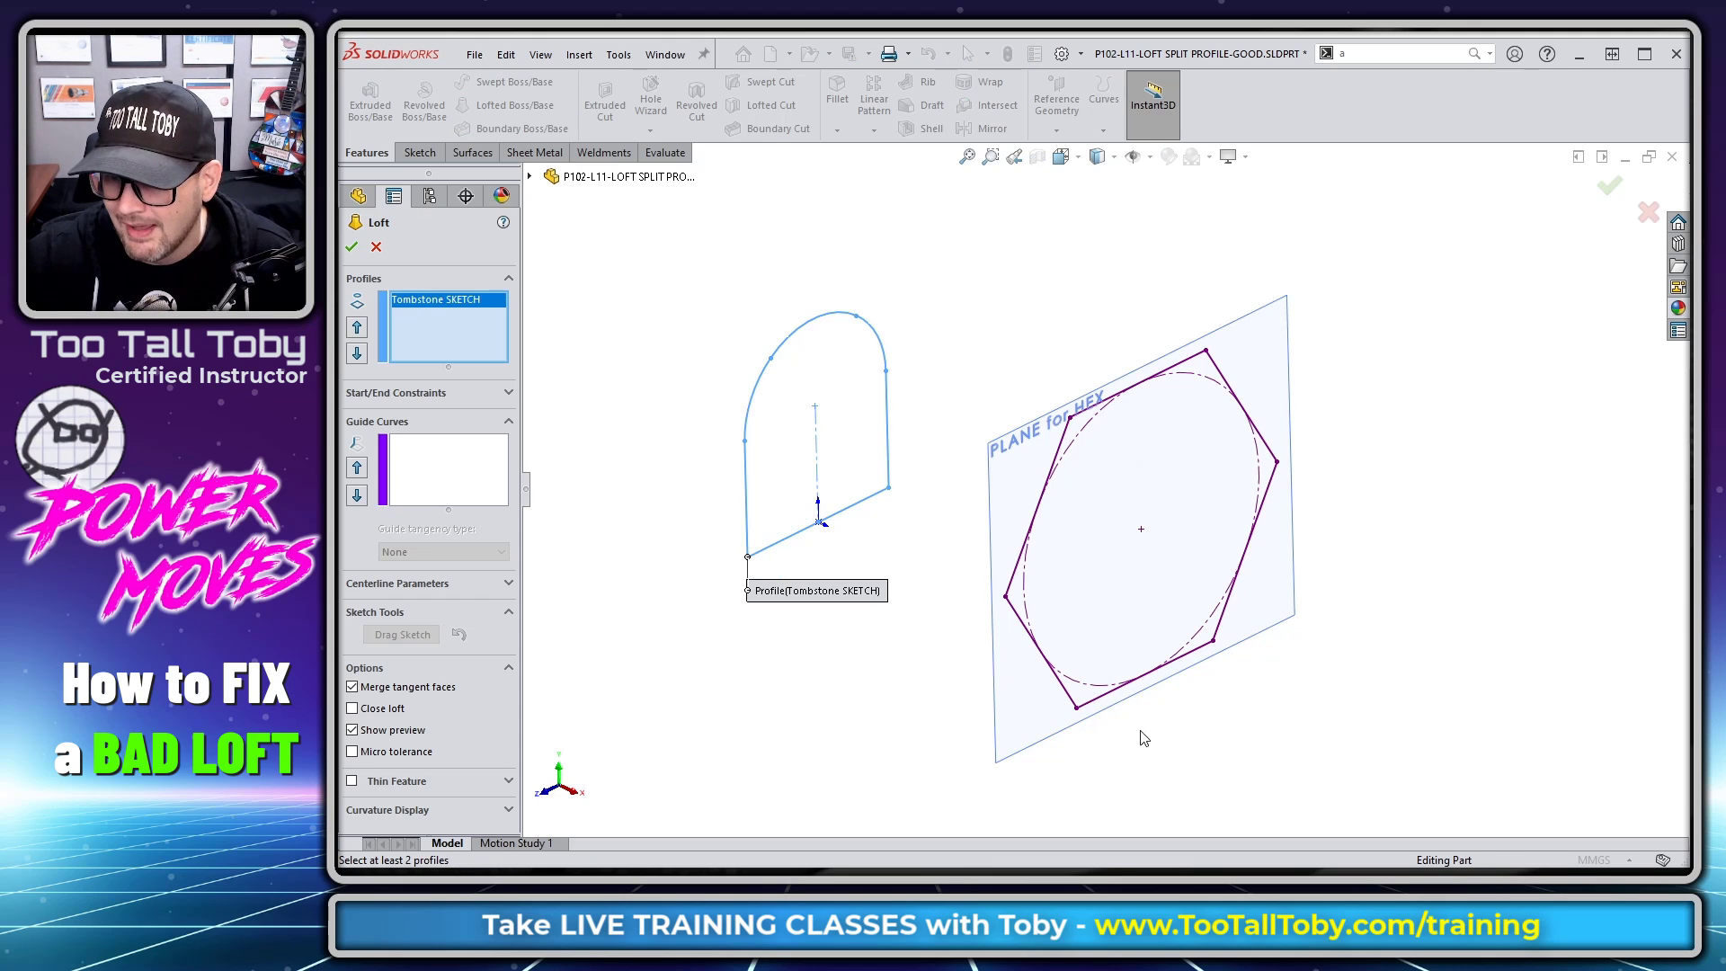
{"action": "left_click", "coordinate": [1087, 711]}
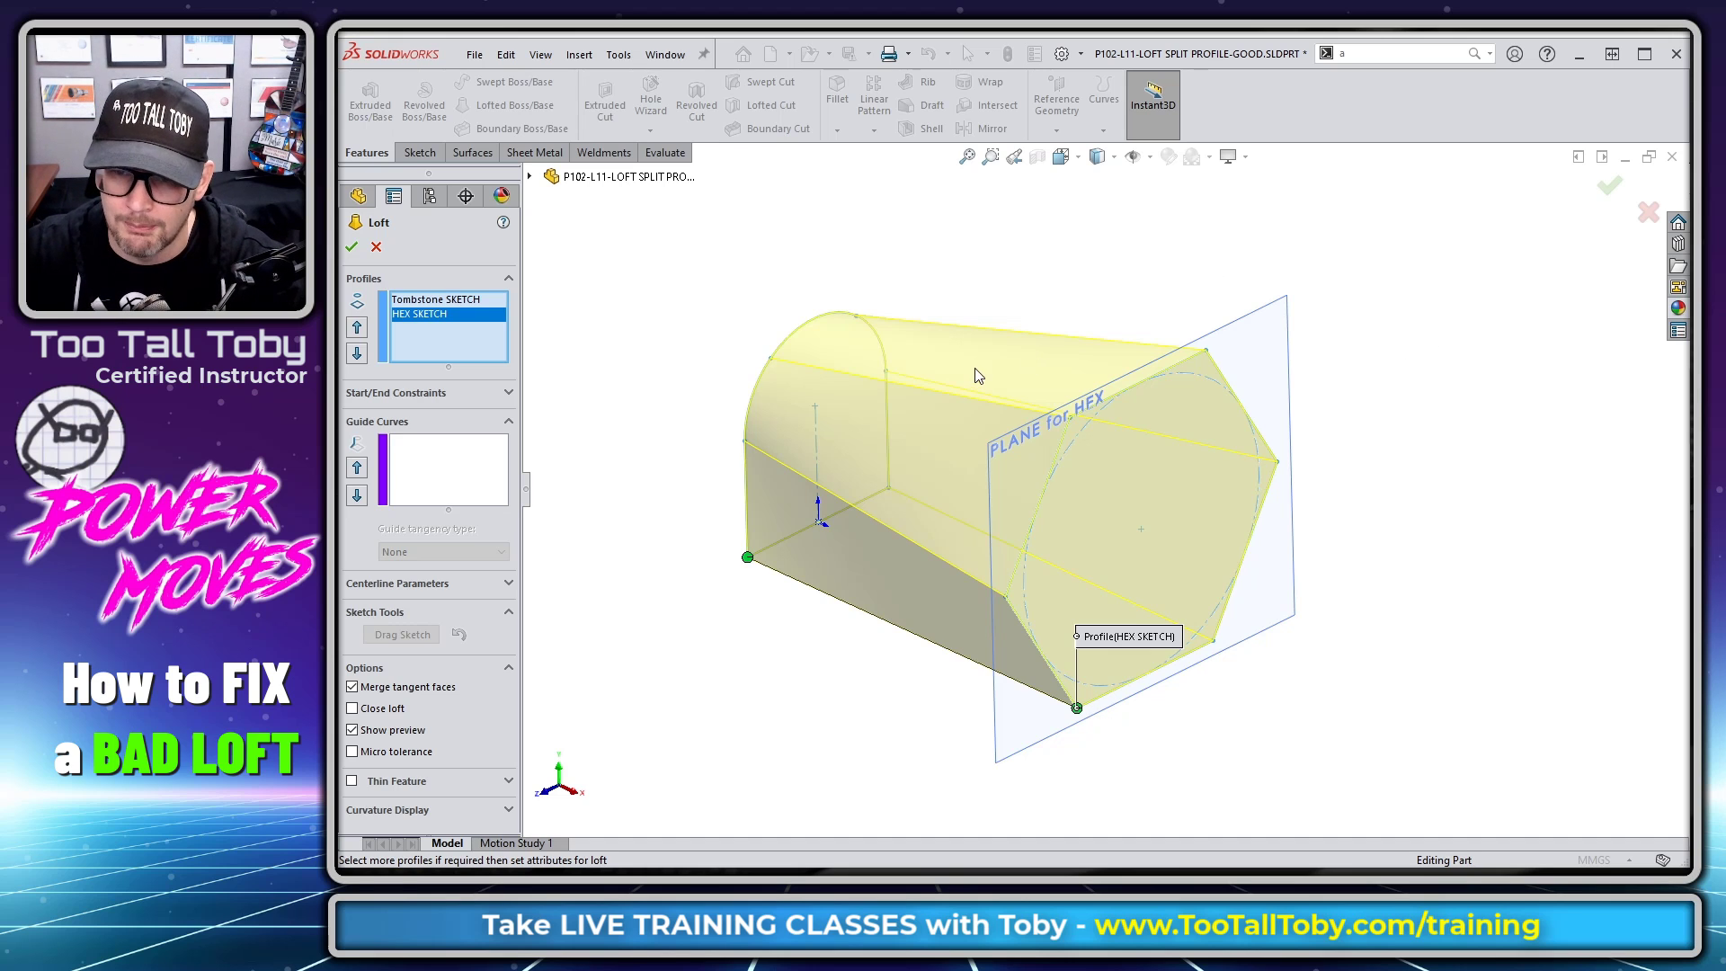
{"action": "middle_click_drag", "start_coordinate": [978, 376], "coordinate": [971, 413]}
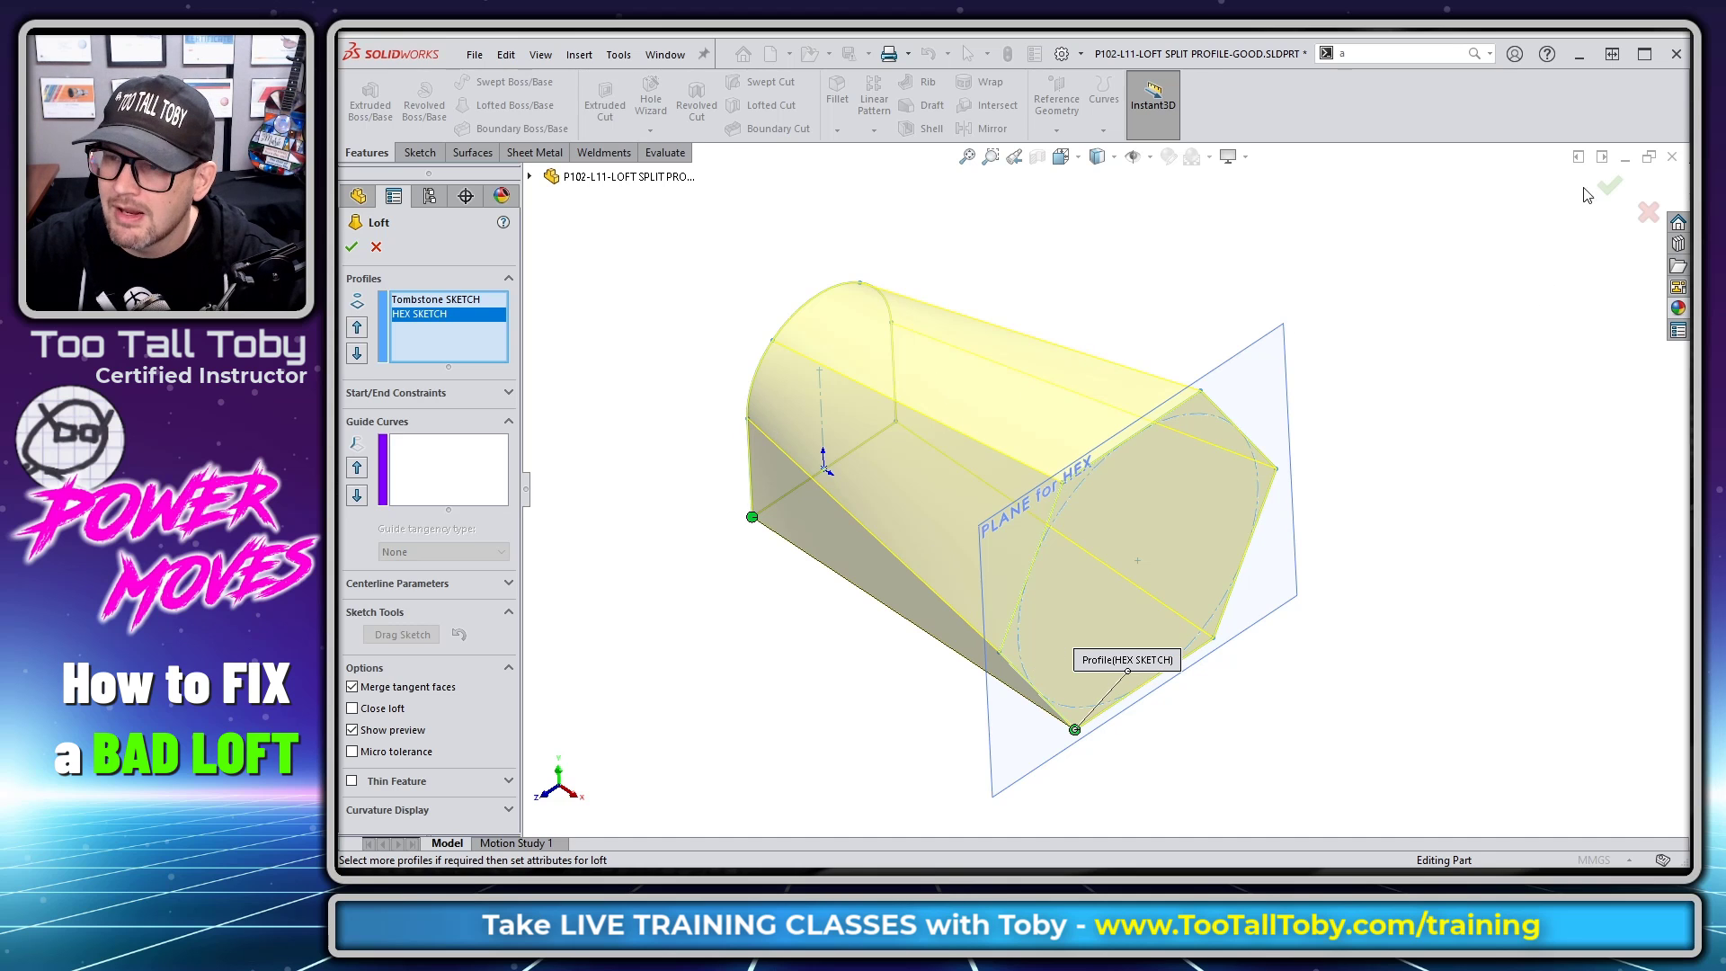
{"action": "left_click", "coordinate": [1608, 186]}
{"action": "middle_click_drag", "start_coordinate": [1186, 396], "coordinate": [1082, 647]}
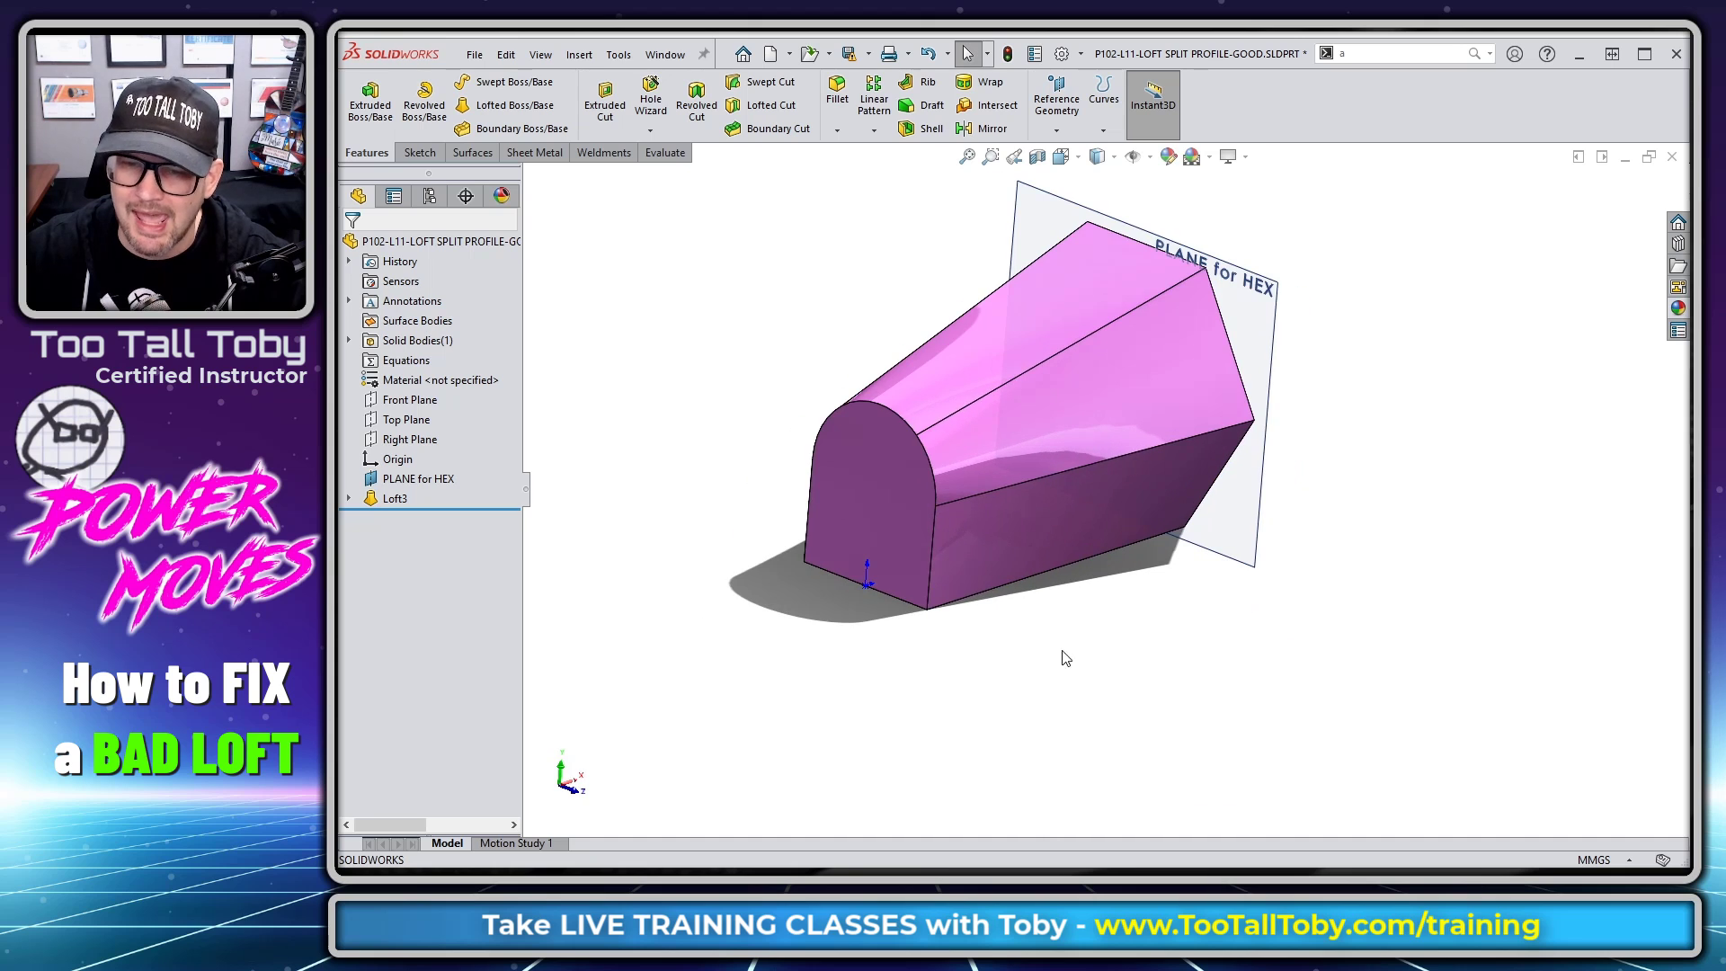
- Change the split-point angle from 75° to 90°, then to 35°, rebuilding Loft3
{"action": "left_click", "coordinate": [915, 369]}
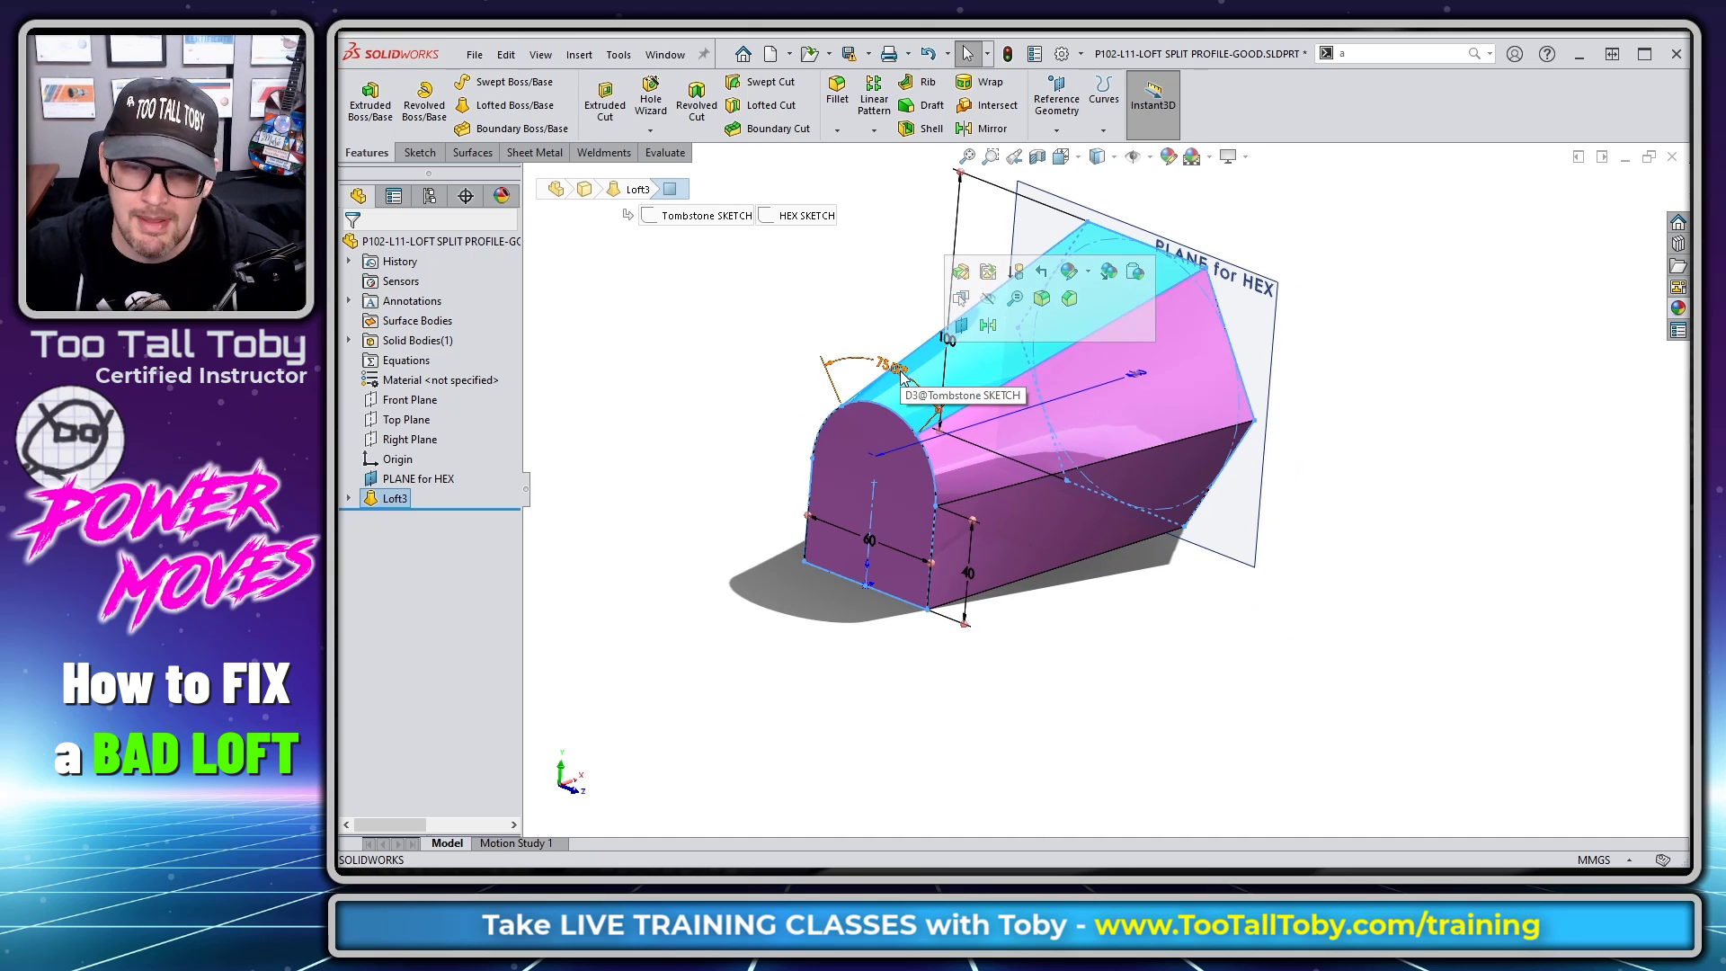
{"action": "double_click", "coordinate": [902, 376]}
{"action": "type", "text": "90"}
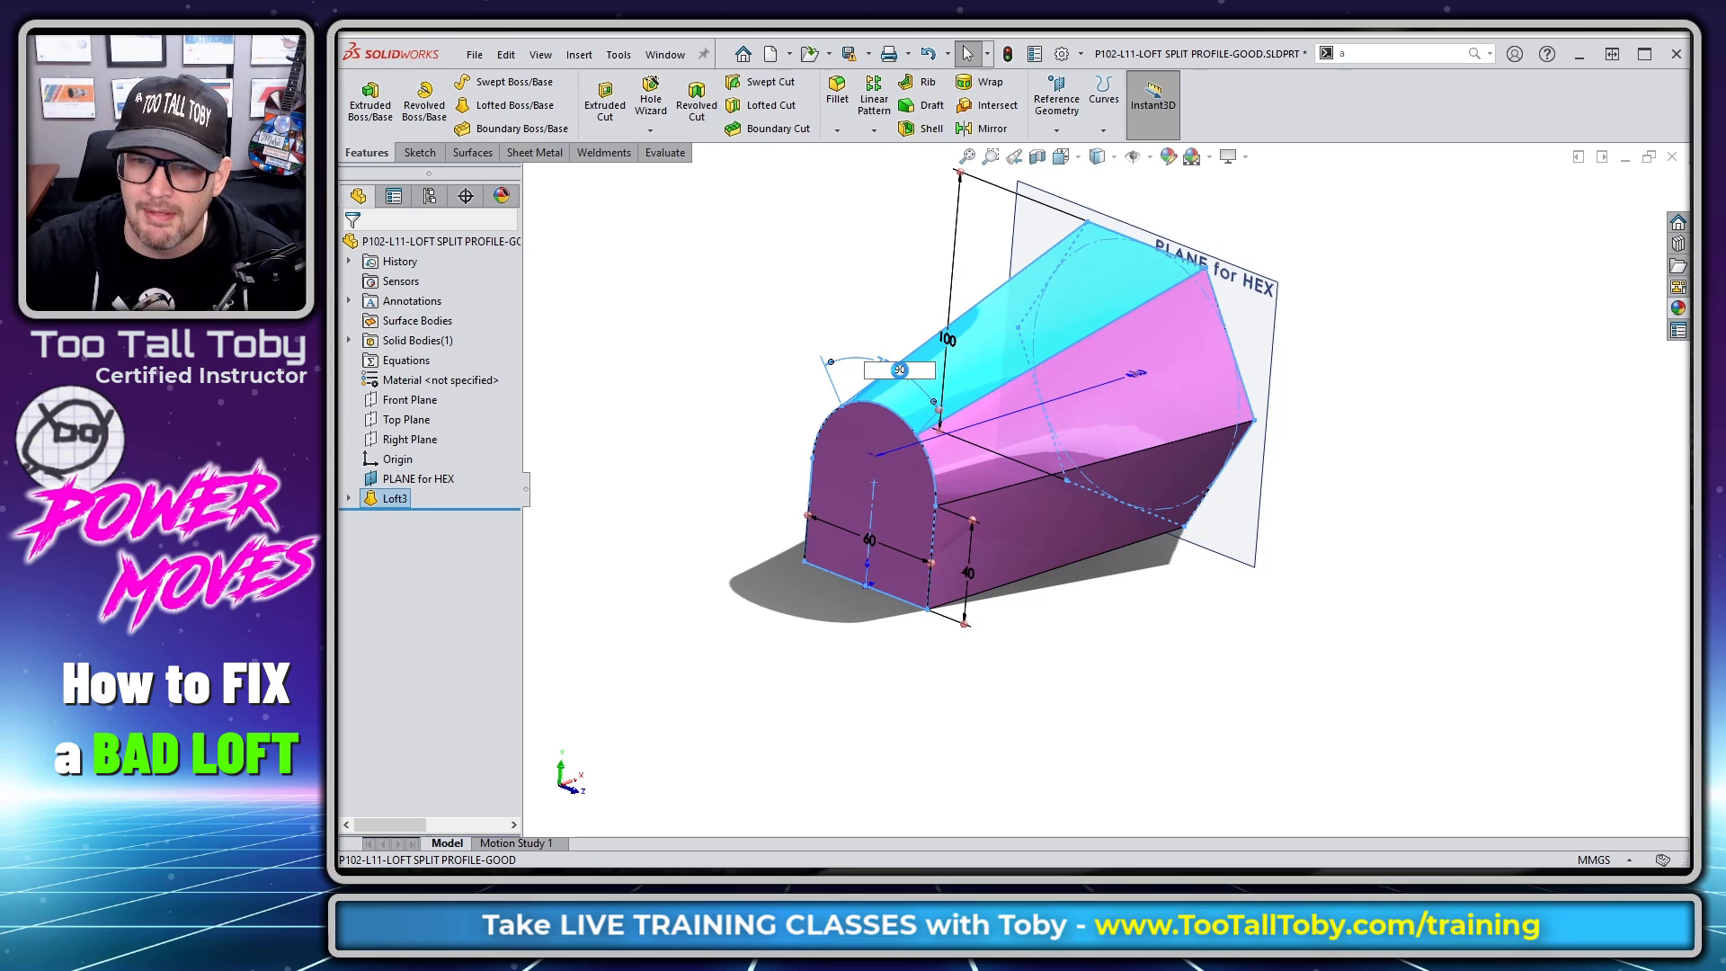
{"action": "key", "text": "Return"}
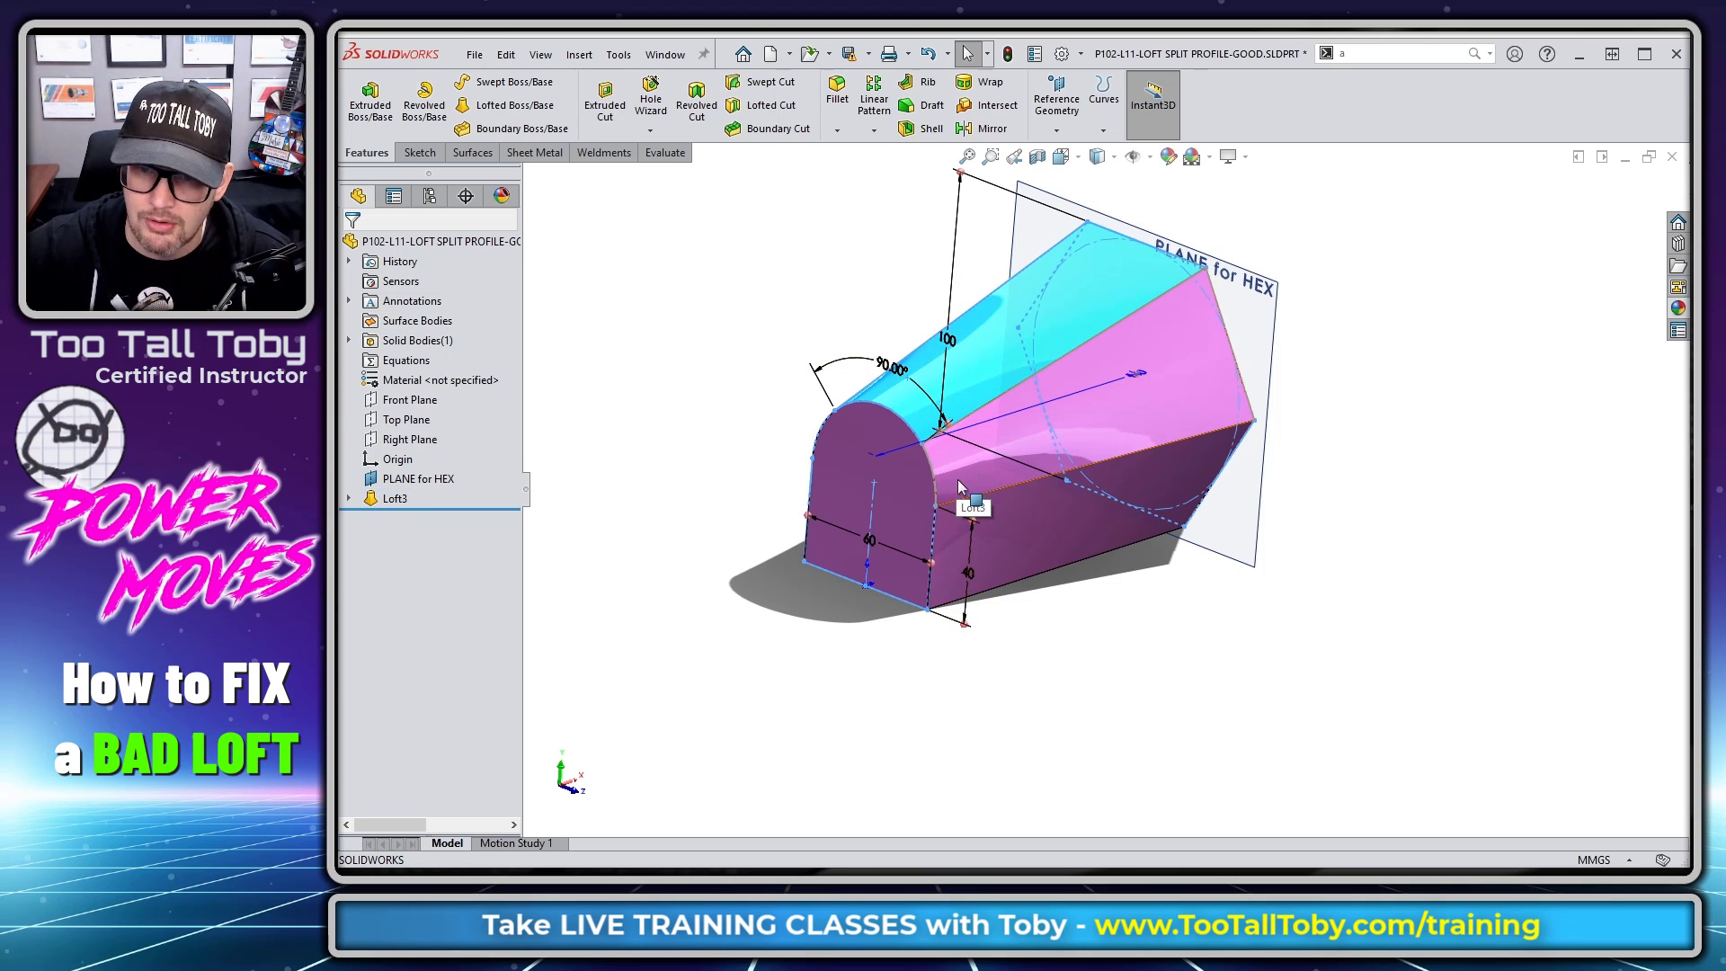
{"action": "double_click", "coordinate": [898, 369]}
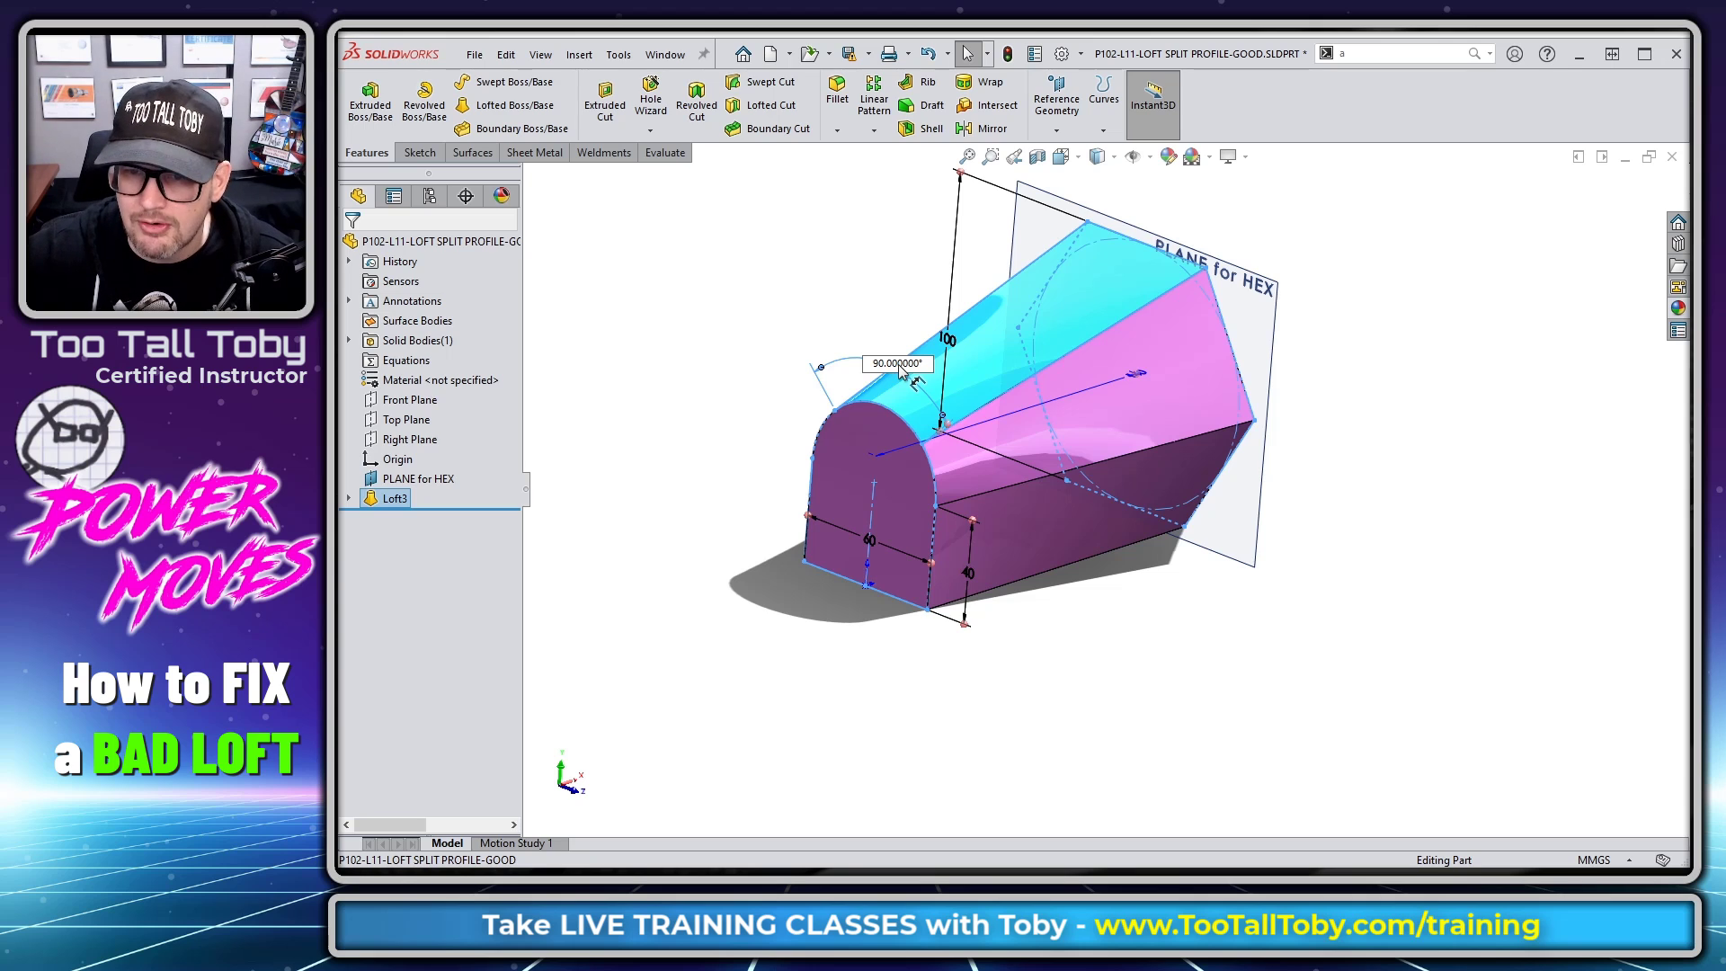
{"action": "type", "text": "35"}
{"action": "key", "text": "Return"}
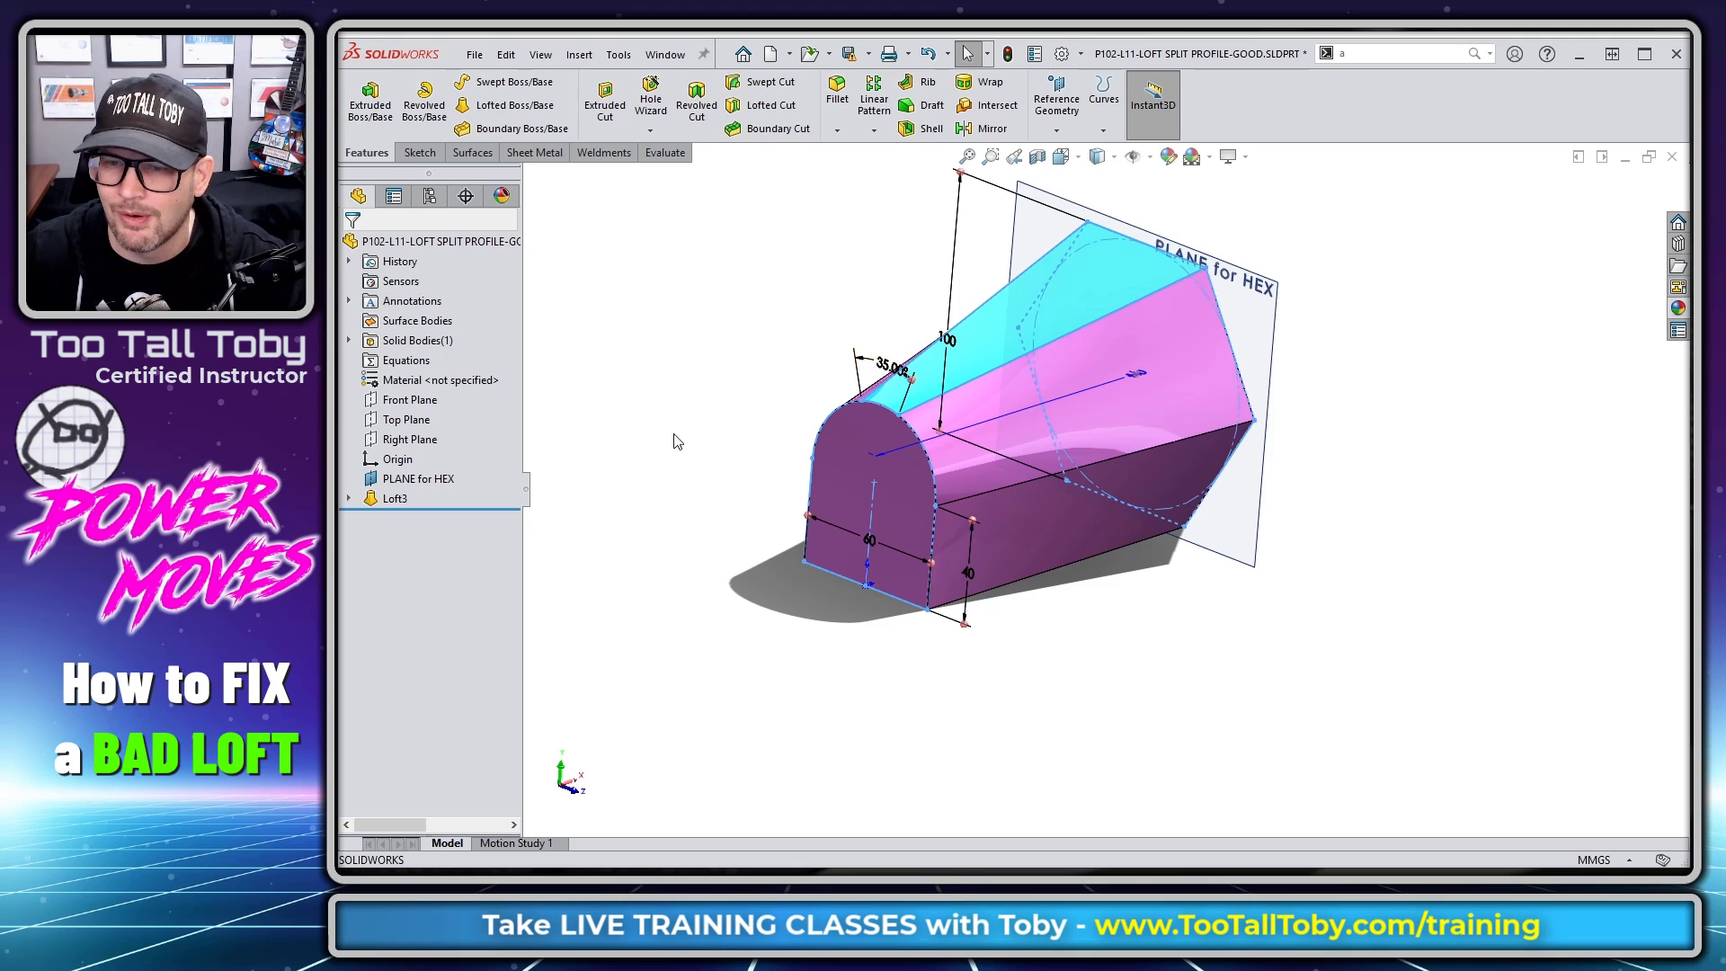
- View Loft3 from its hex end, then switch to the LOFT CONNECTORS-BAD part
{"action": "left_click", "coordinate": [744, 422]}
{"action": "middle_click_drag", "start_coordinate": [809, 596], "coordinate": [876, 629]}
{"action": "scroll", "coordinate": [1339, 363], "scroll_direction": "down", "scroll_amount": 2}
{"action": "key", "text": "ctrl+Tab"}
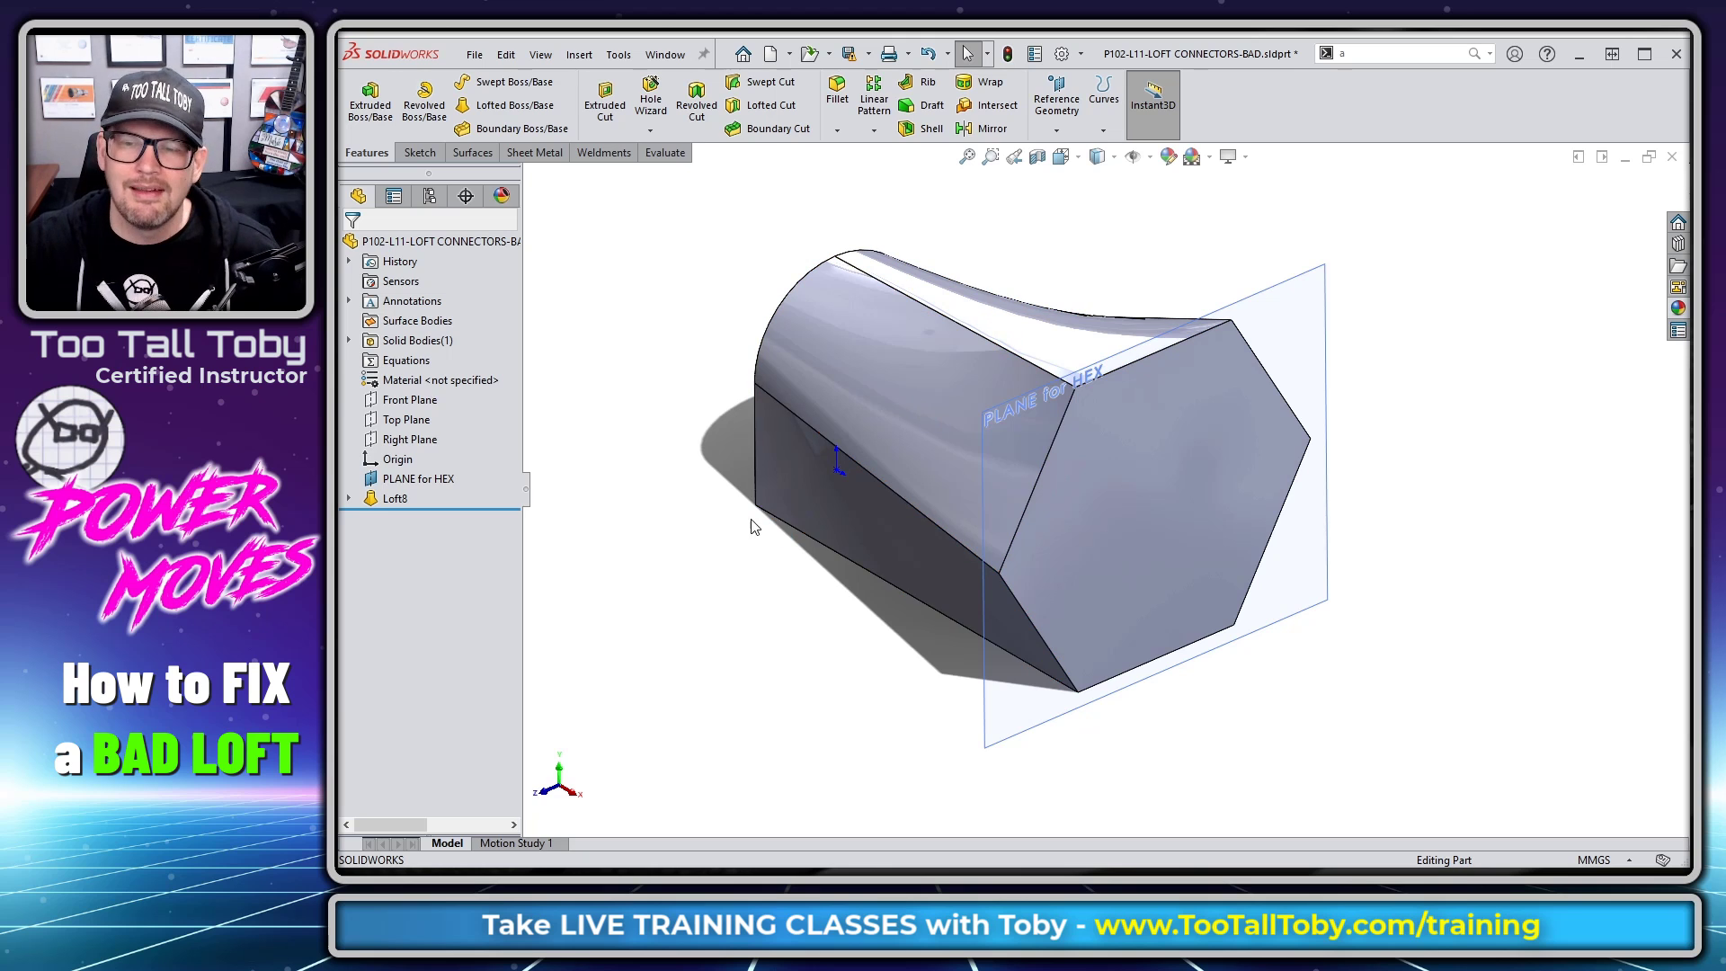
- Reopen the twisted Loft8 in the CONNECTORS-BAD part for editing
{"action": "middle_click_drag", "start_coordinate": [704, 620], "coordinate": [887, 523]}
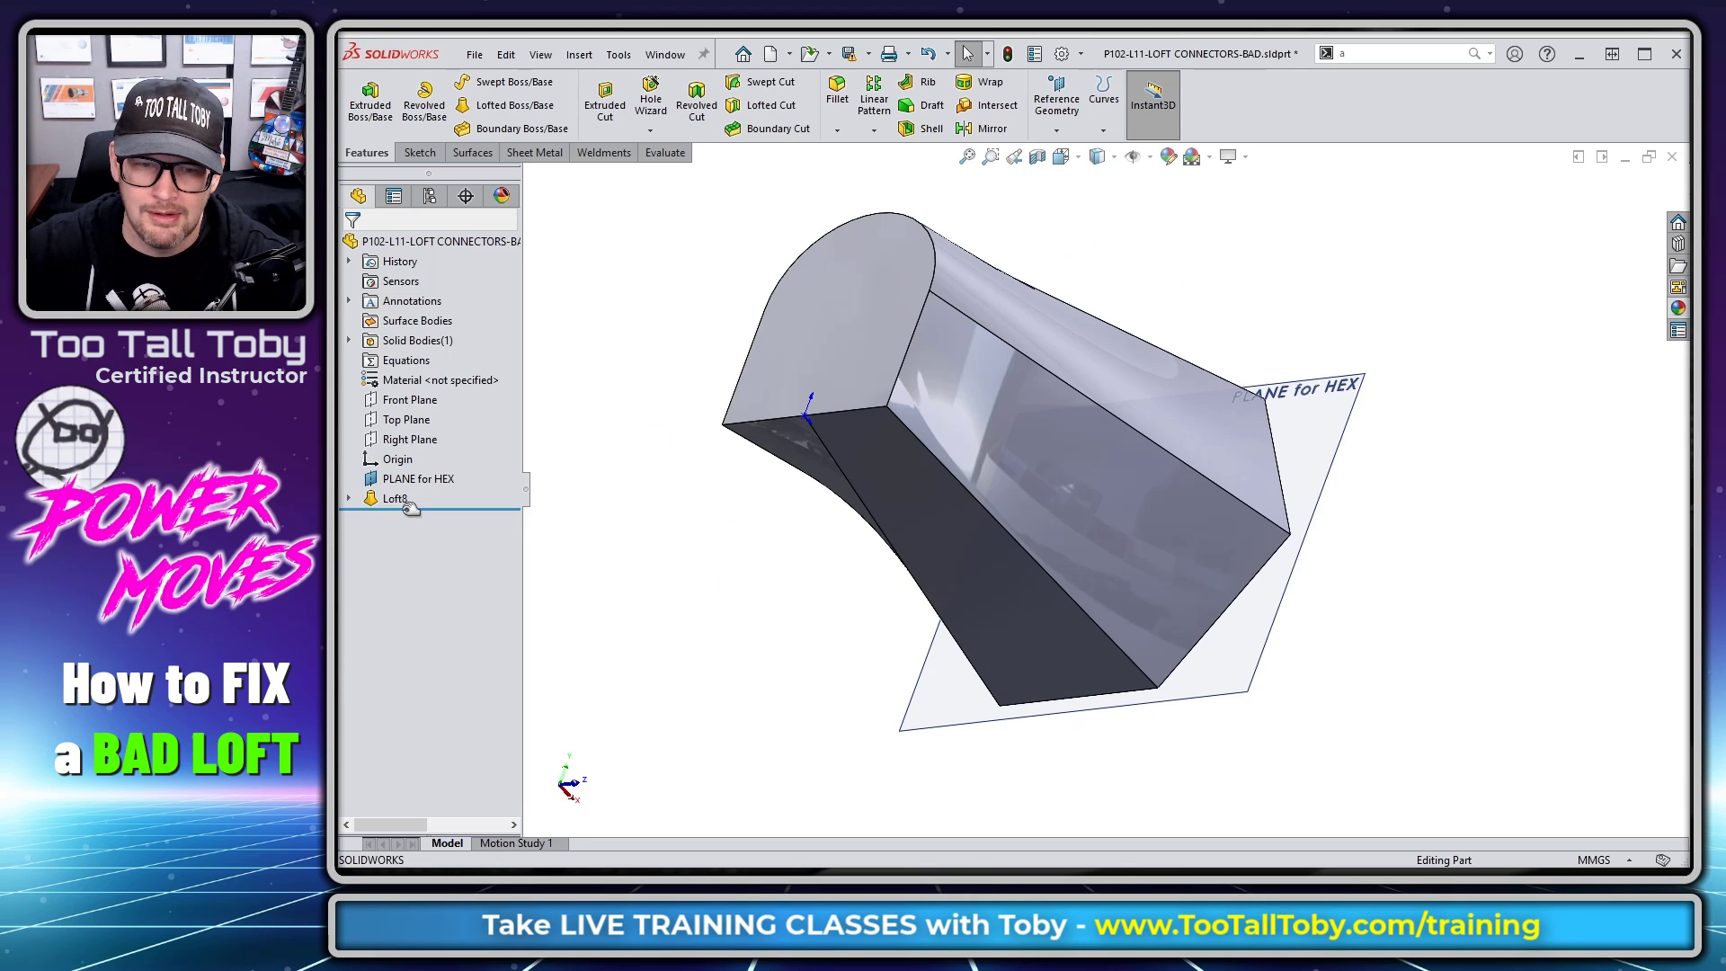
{"action": "right_click", "coordinate": [401, 505]}
{"action": "left_click", "coordinate": [415, 421]}
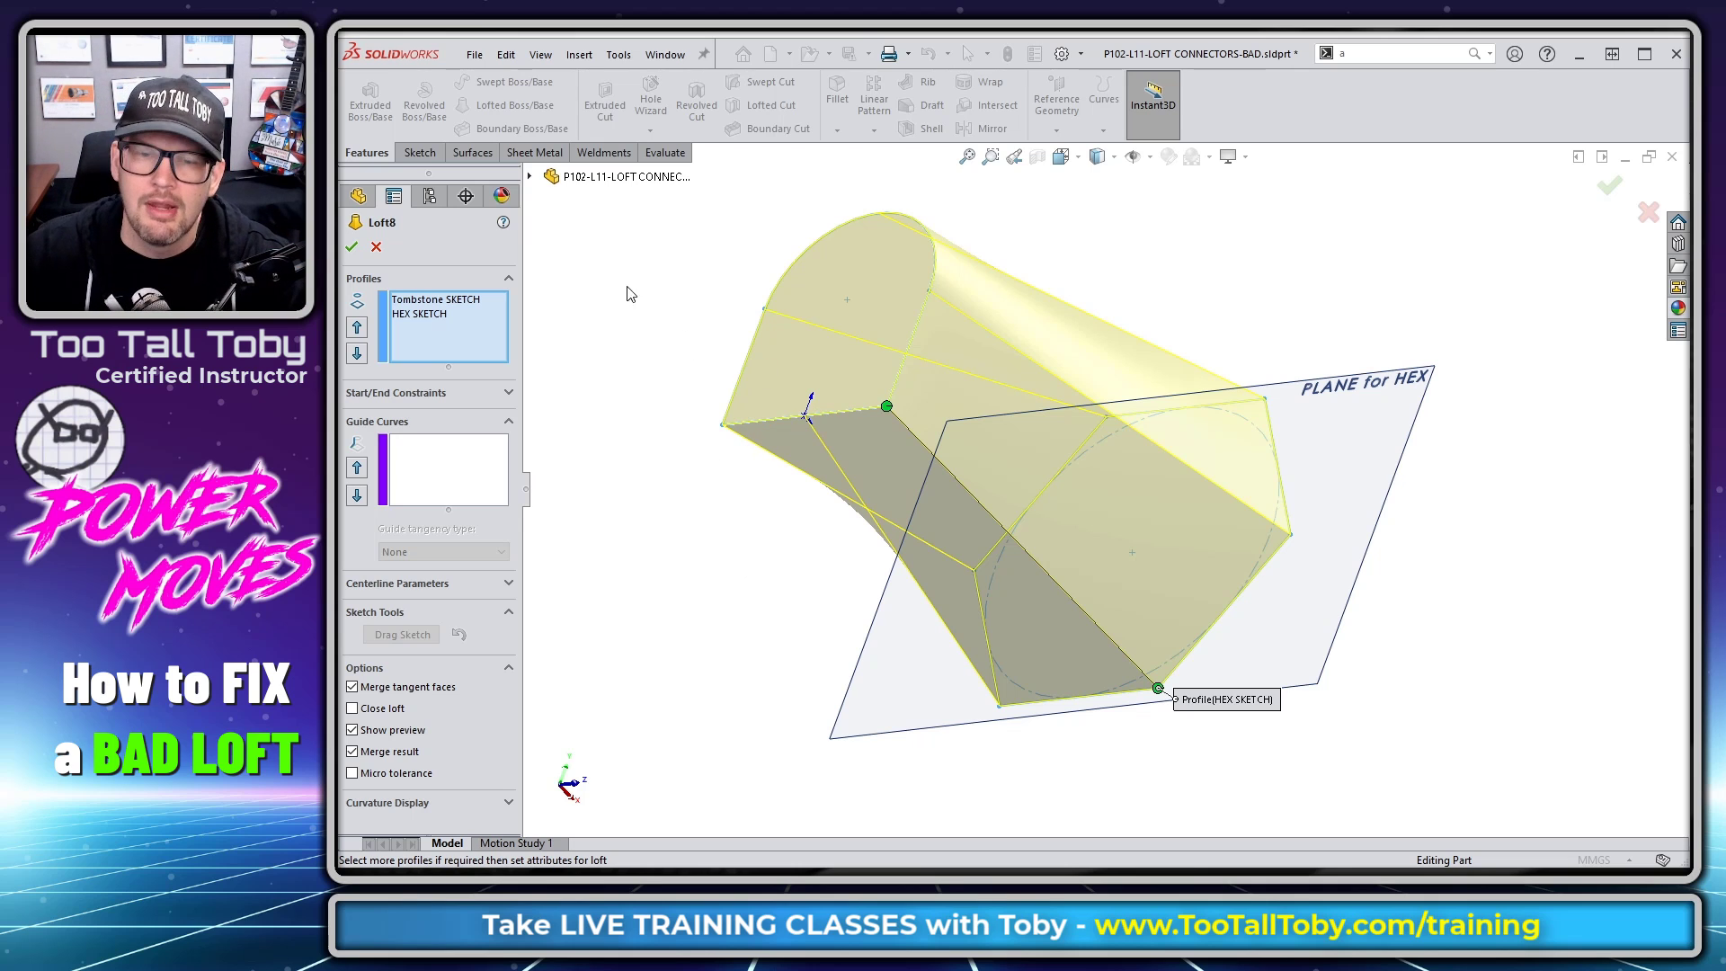
- Show all connectors on the Loft8 preview and zoom in on them
{"action": "right_click", "coordinate": [625, 243]}
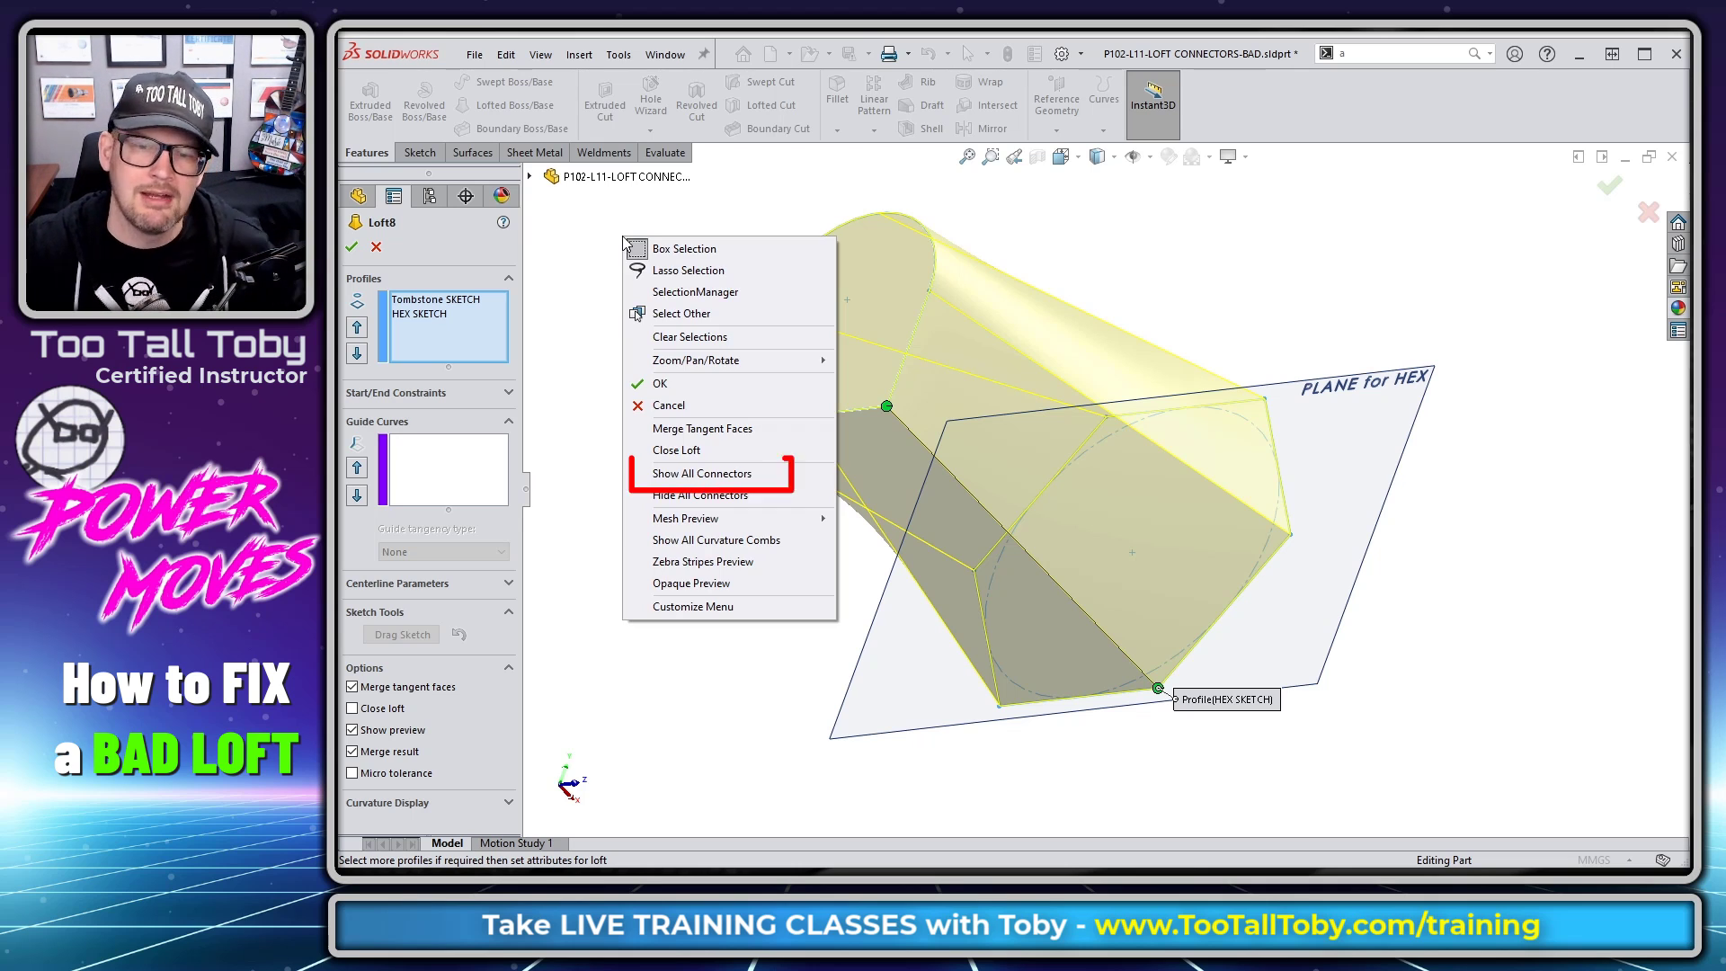
{"action": "left_click", "coordinate": [760, 474]}
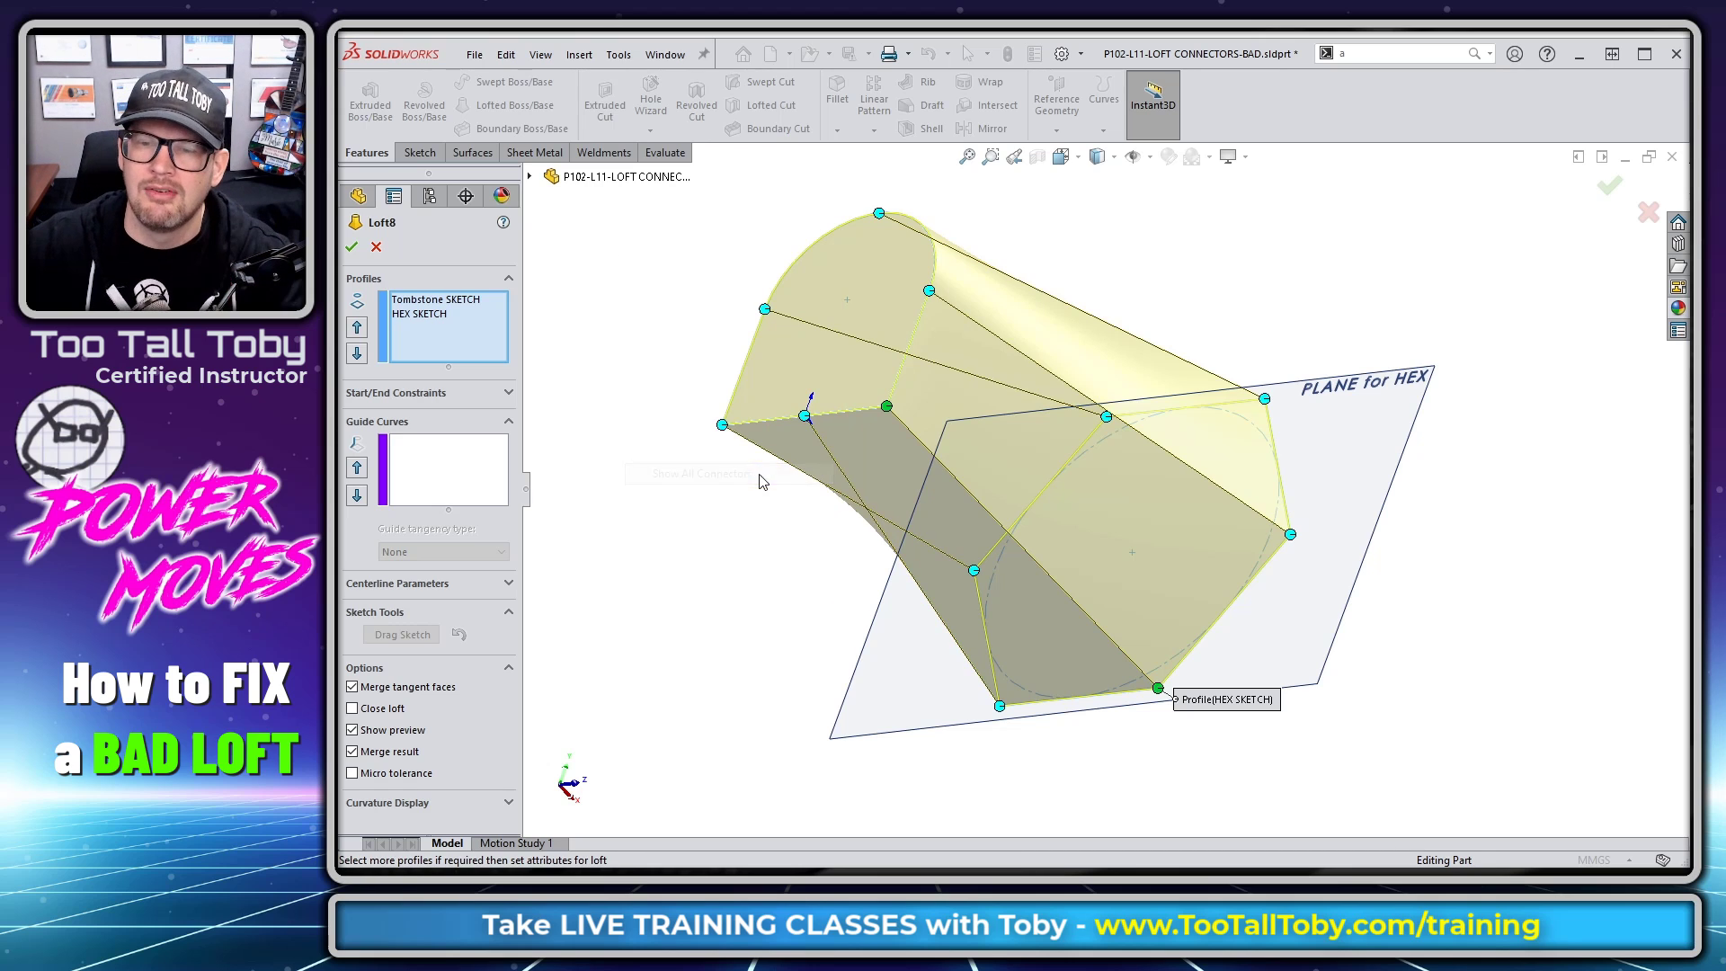
{"action": "middle_click_drag", "start_coordinate": [719, 673], "coordinate": [881, 546]}
{"action": "scroll", "coordinate": [968, 491], "scroll_direction": "down", "scroll_amount": 2}
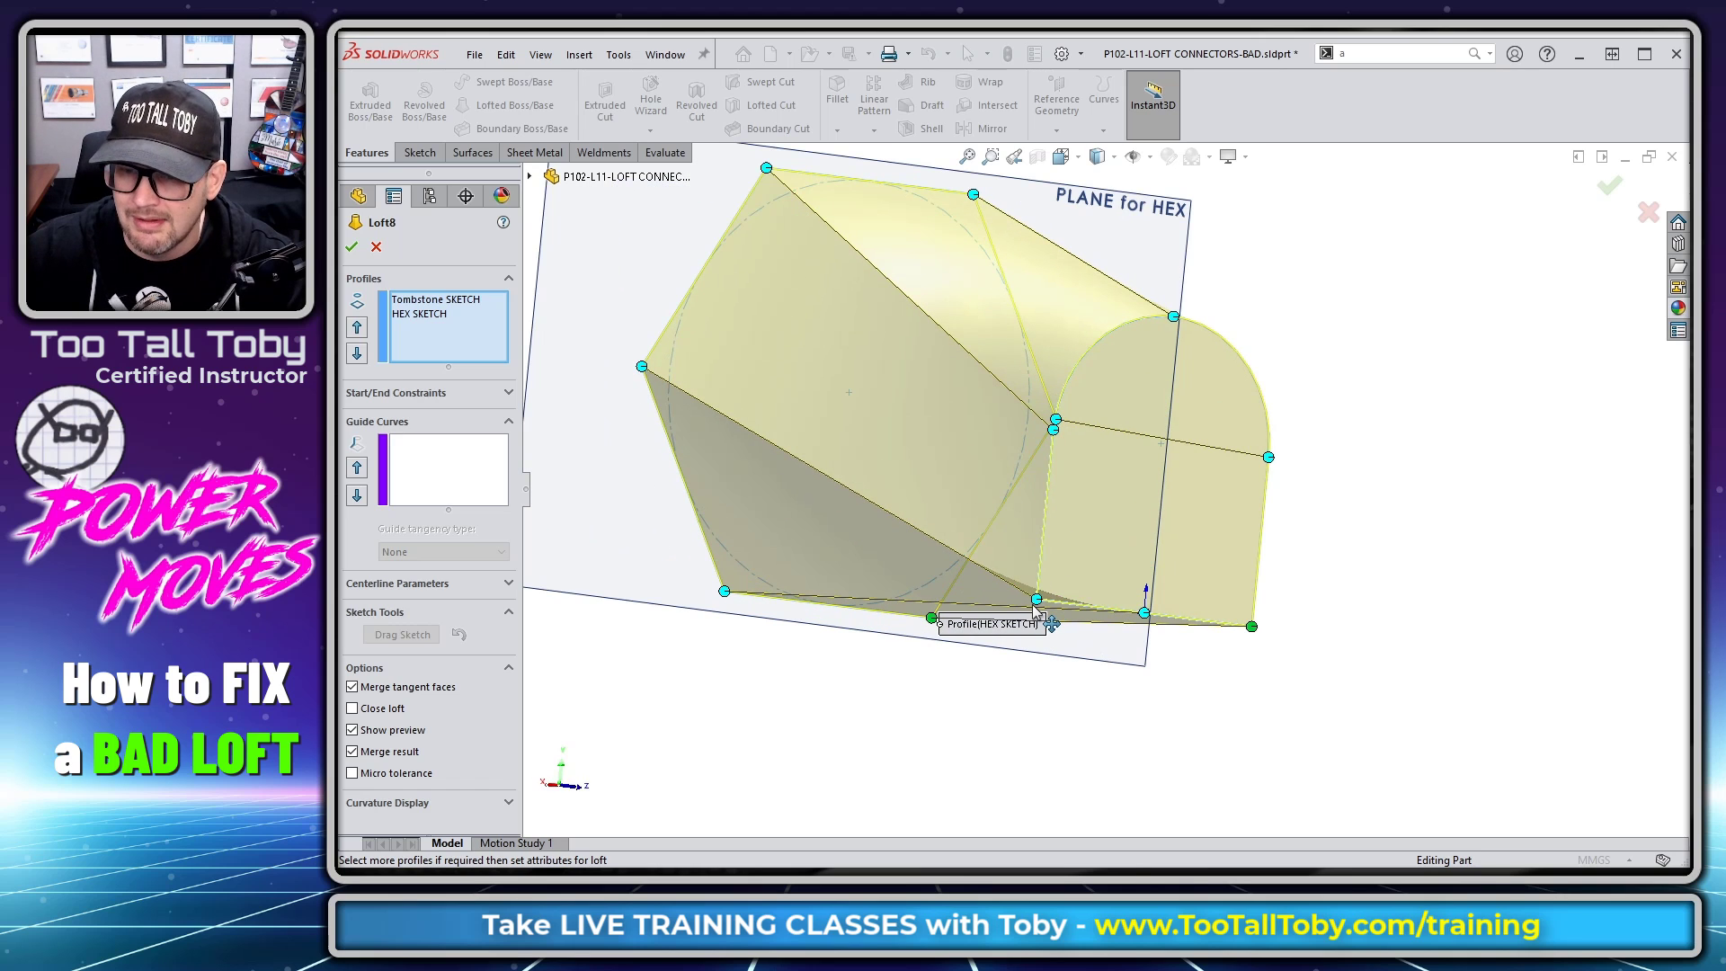
- Drag Loft8's connectors up the tombstone edges toward the hex vertices, merging the lower connector
{"action": "left_click_drag", "start_coordinate": [1036, 600], "coordinate": [1045, 502]}
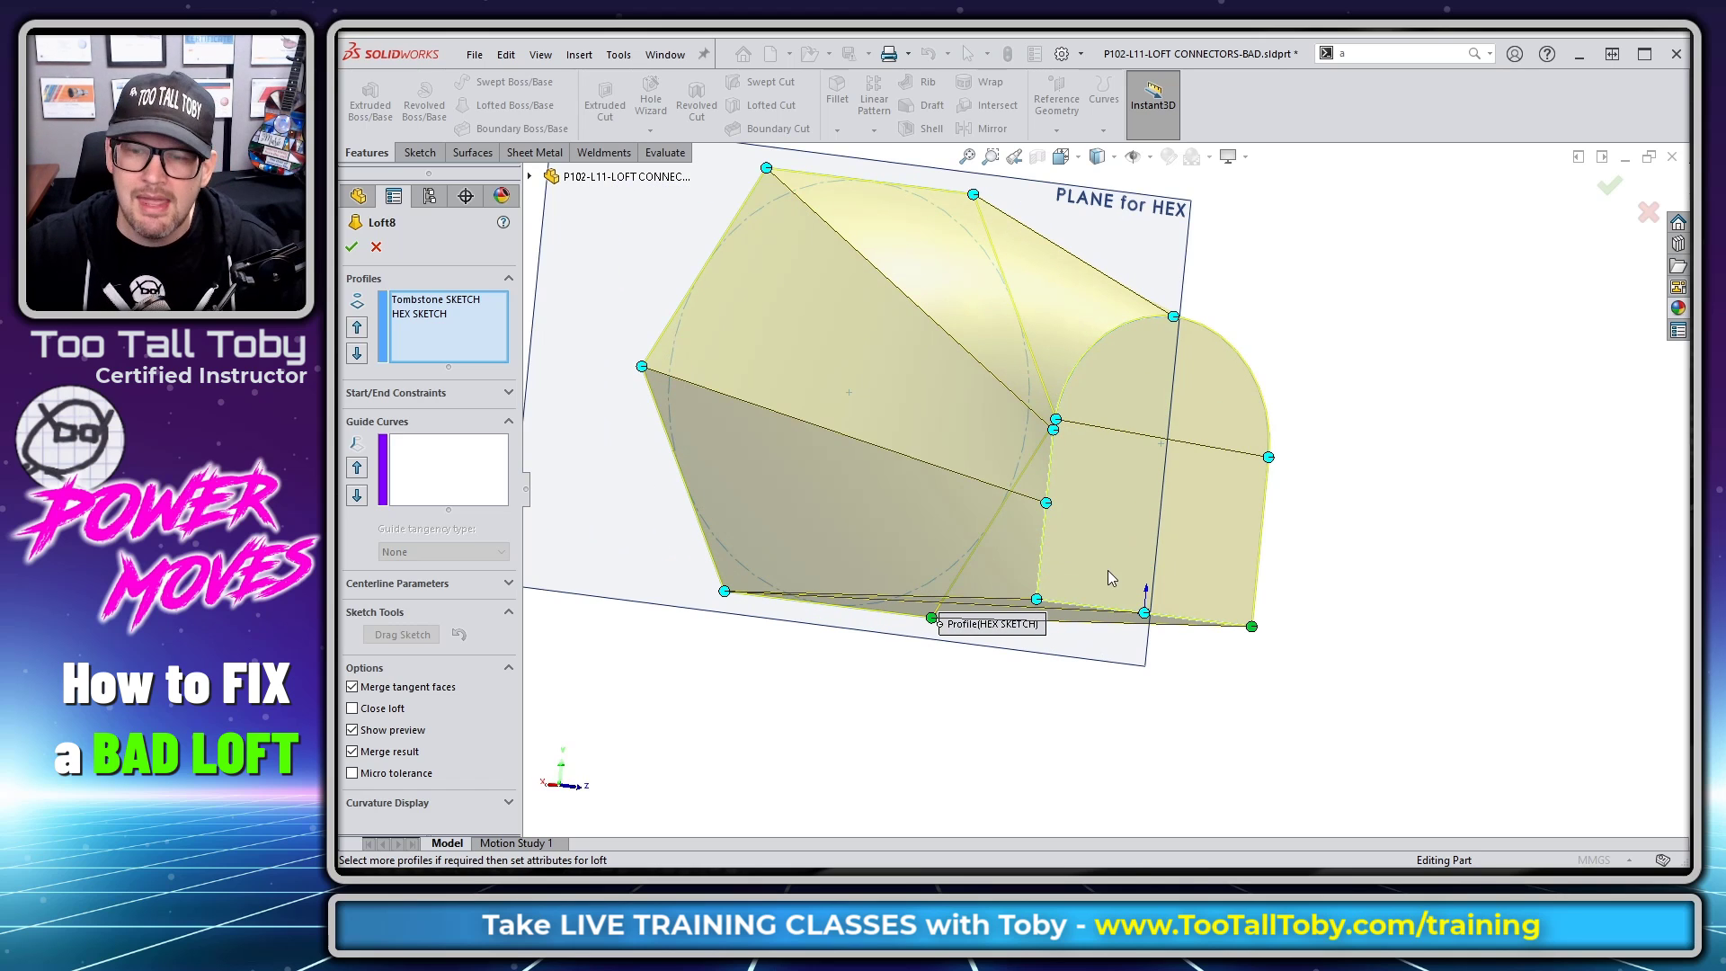
{"action": "middle_click_drag", "start_coordinate": [962, 774], "coordinate": [1001, 581]}
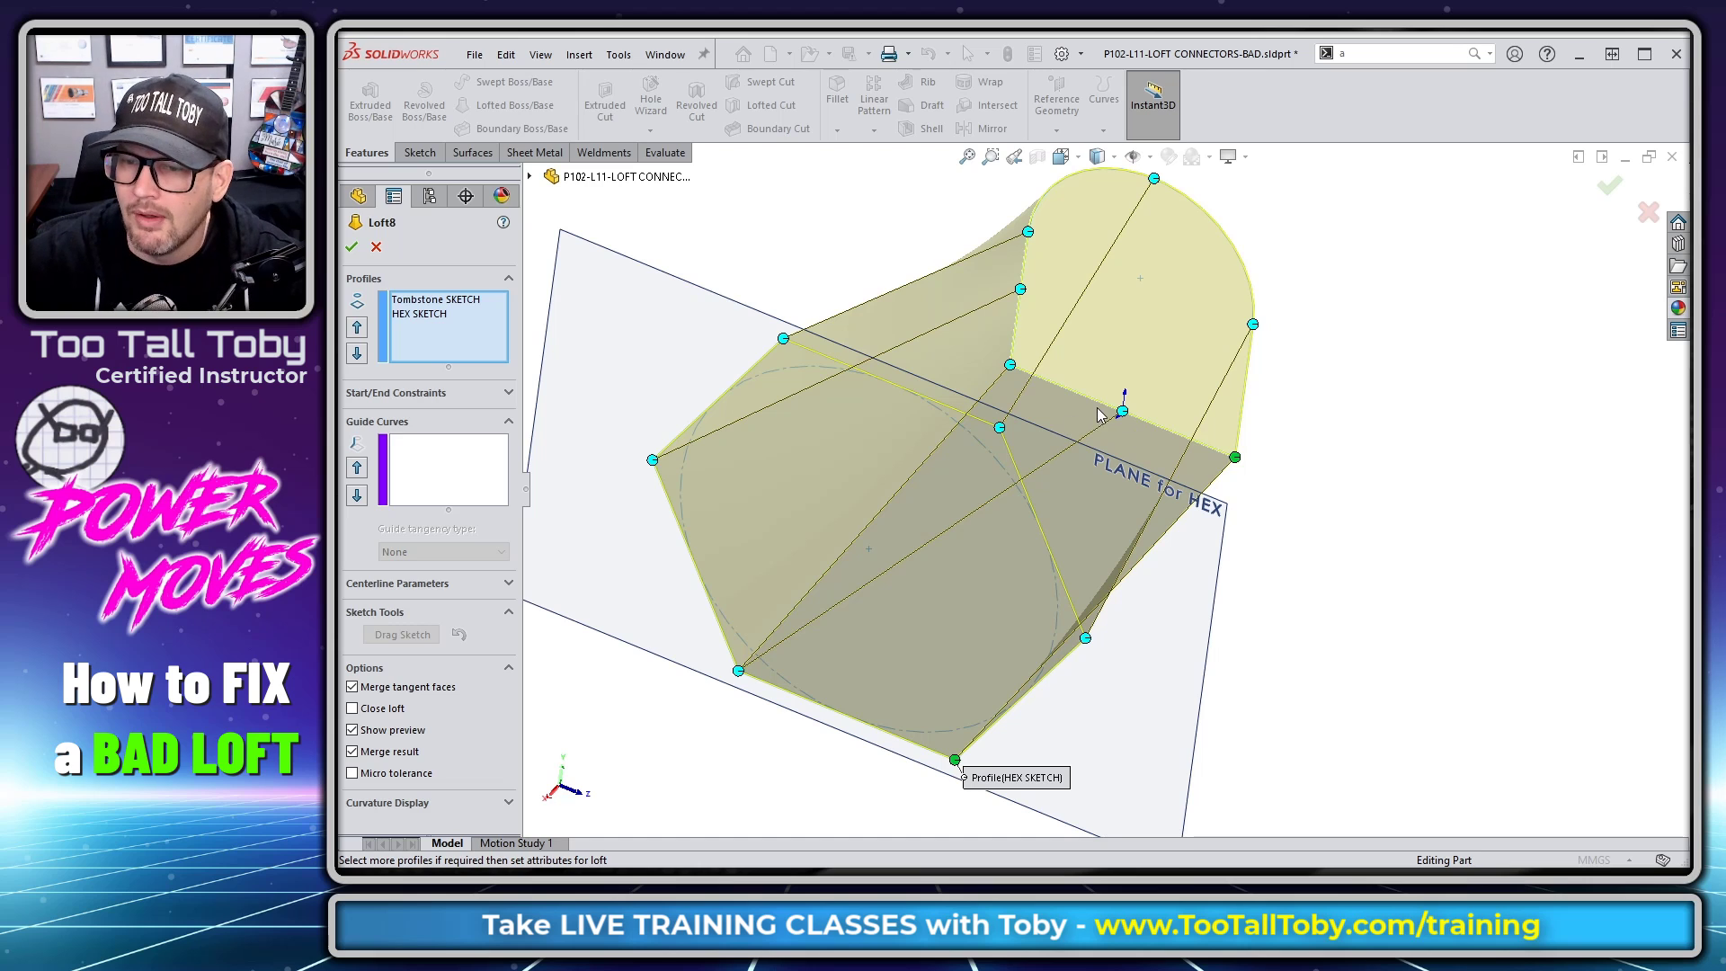
{"action": "left_click_drag", "start_coordinate": [1122, 413], "coordinate": [1005, 387]}
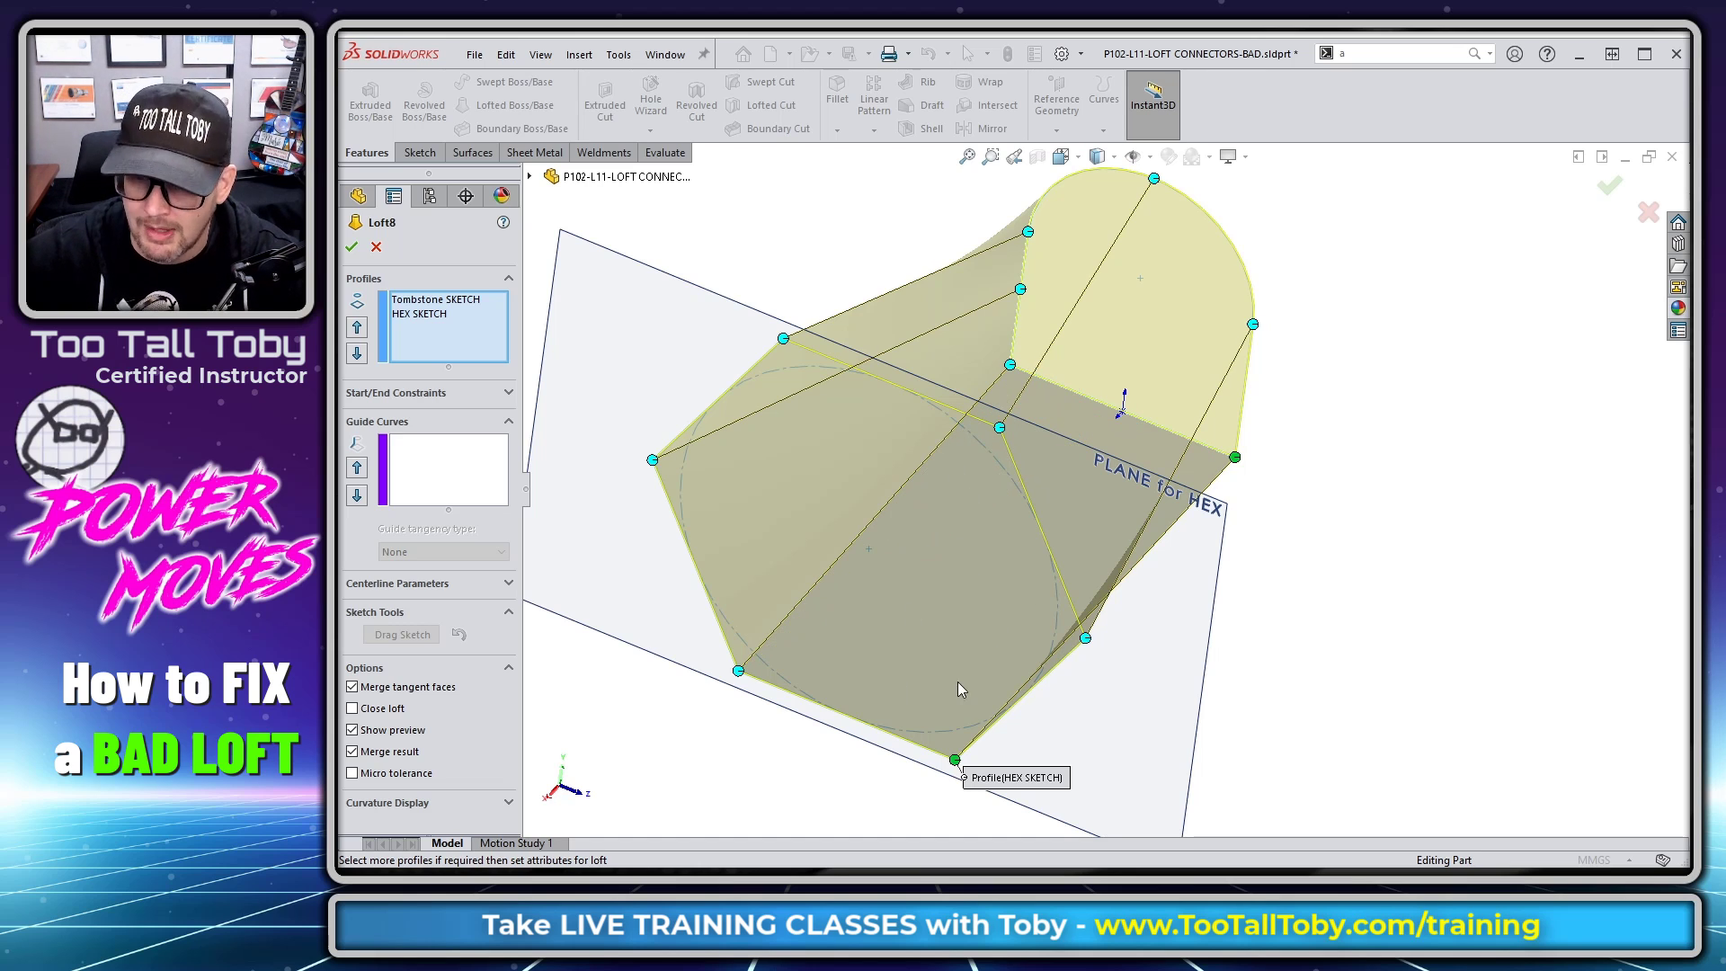
{"action": "middle_click_drag", "start_coordinate": [1001, 508], "coordinate": [1032, 562]}
{"action": "scroll", "coordinate": [1032, 489], "scroll_direction": "up", "scroll_amount": 3}
{"action": "left_click_drag", "start_coordinate": [1030, 559], "coordinate": [1100, 325]}
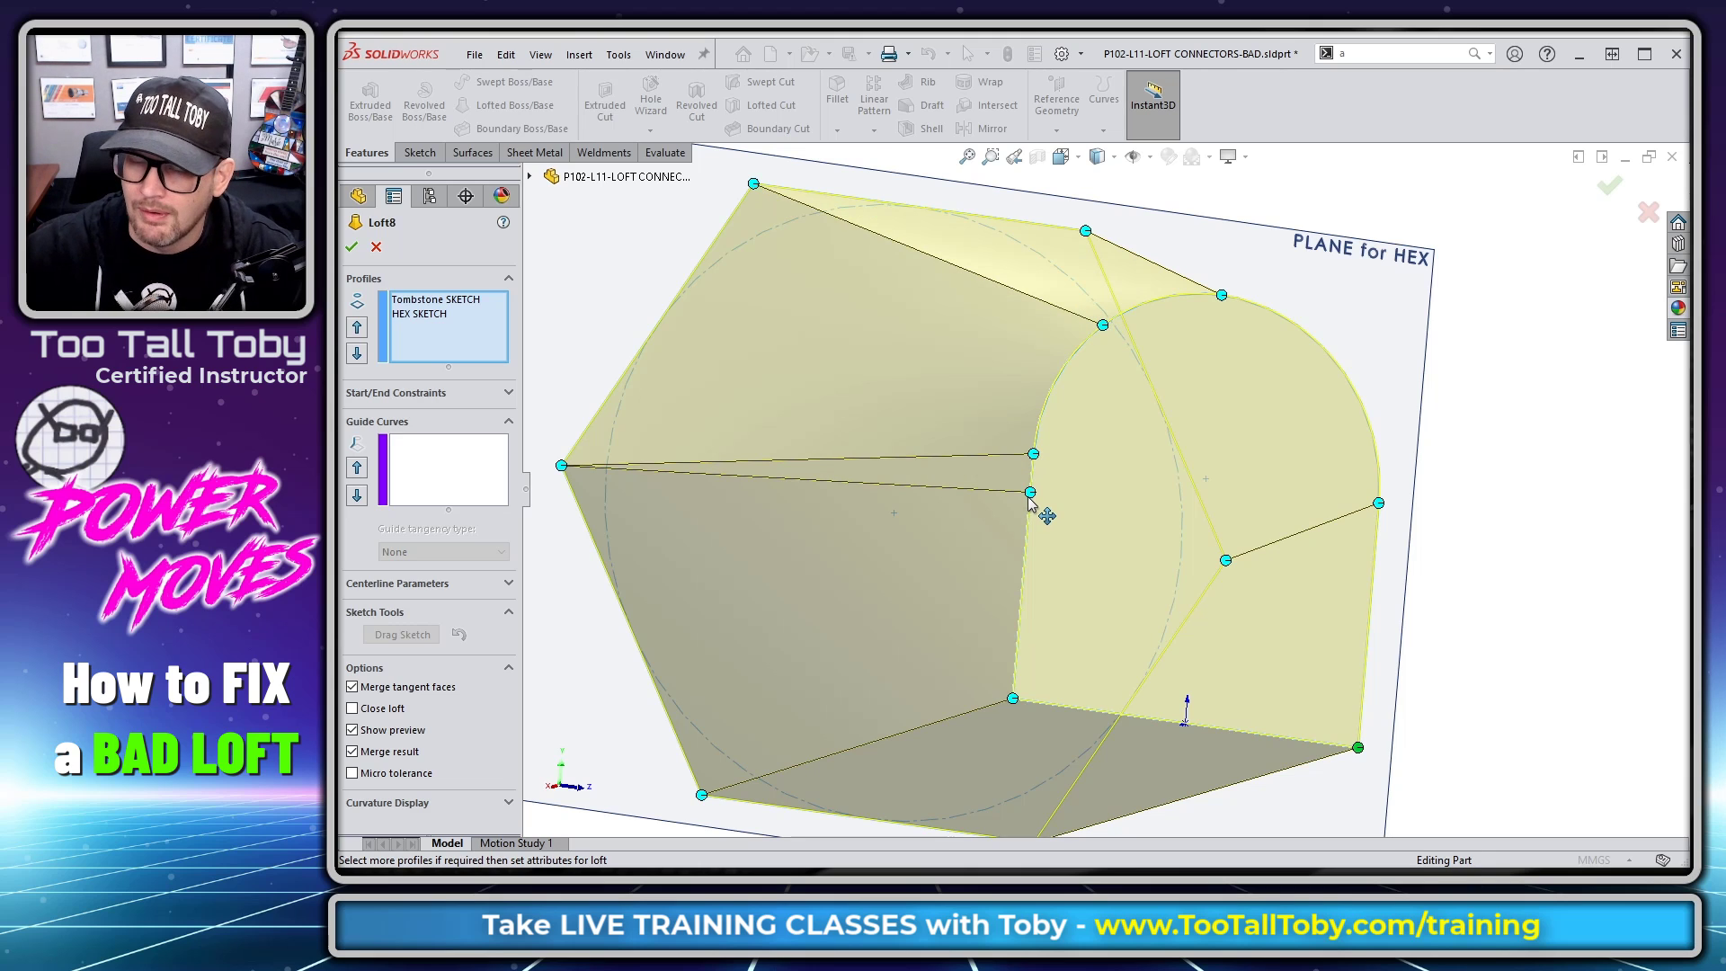
{"action": "left_click_drag", "start_coordinate": [1030, 494], "coordinate": [1033, 454]}
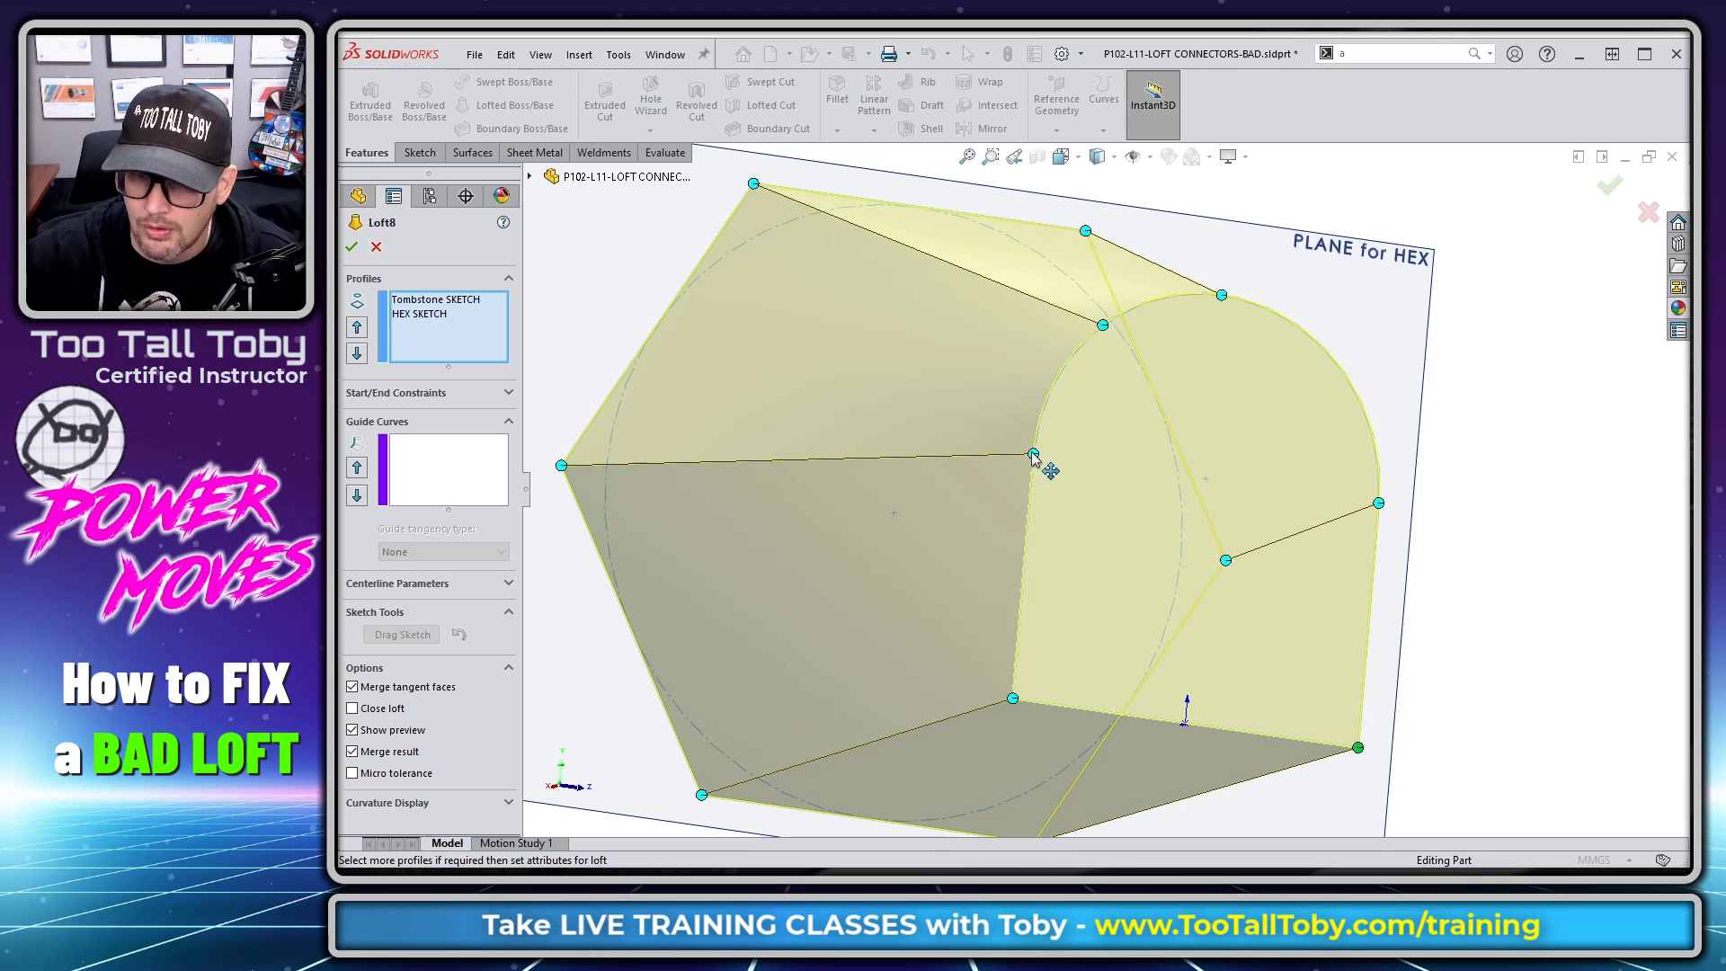
- In the Left view, slide connectors along the tombstone arc so the preview untwists
{"action": "scroll", "coordinate": [1028, 559], "scroll_direction": "up", "scroll_amount": 3}
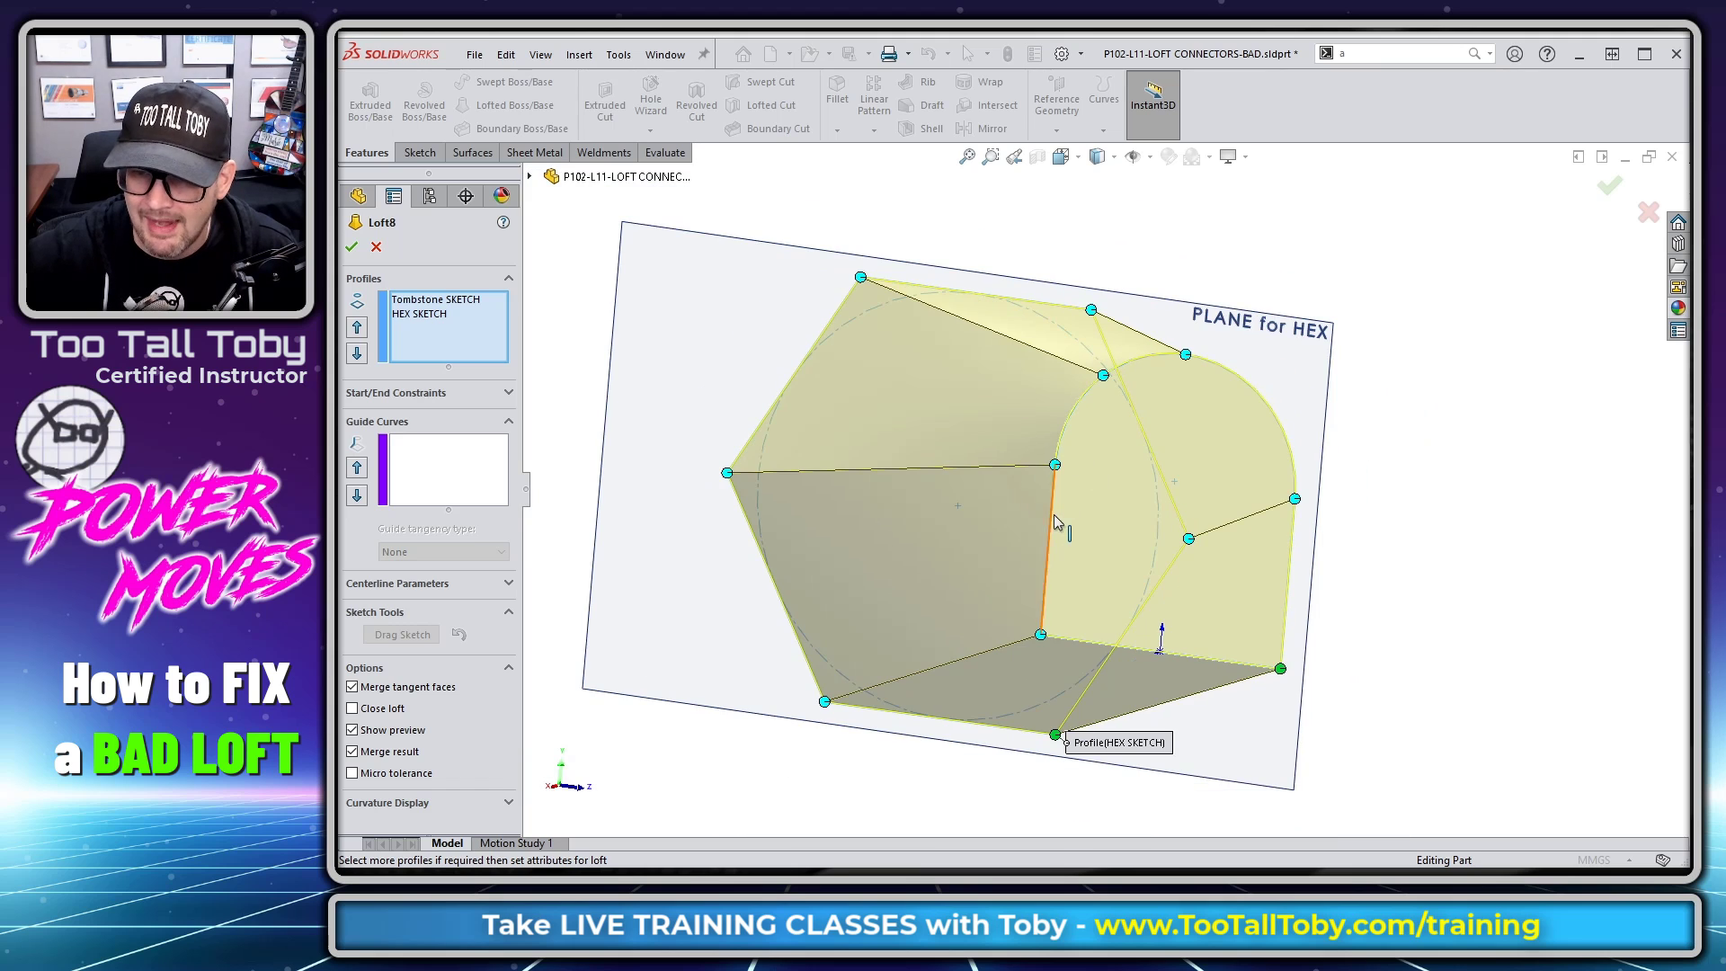
{"action": "key", "text": "Left"}
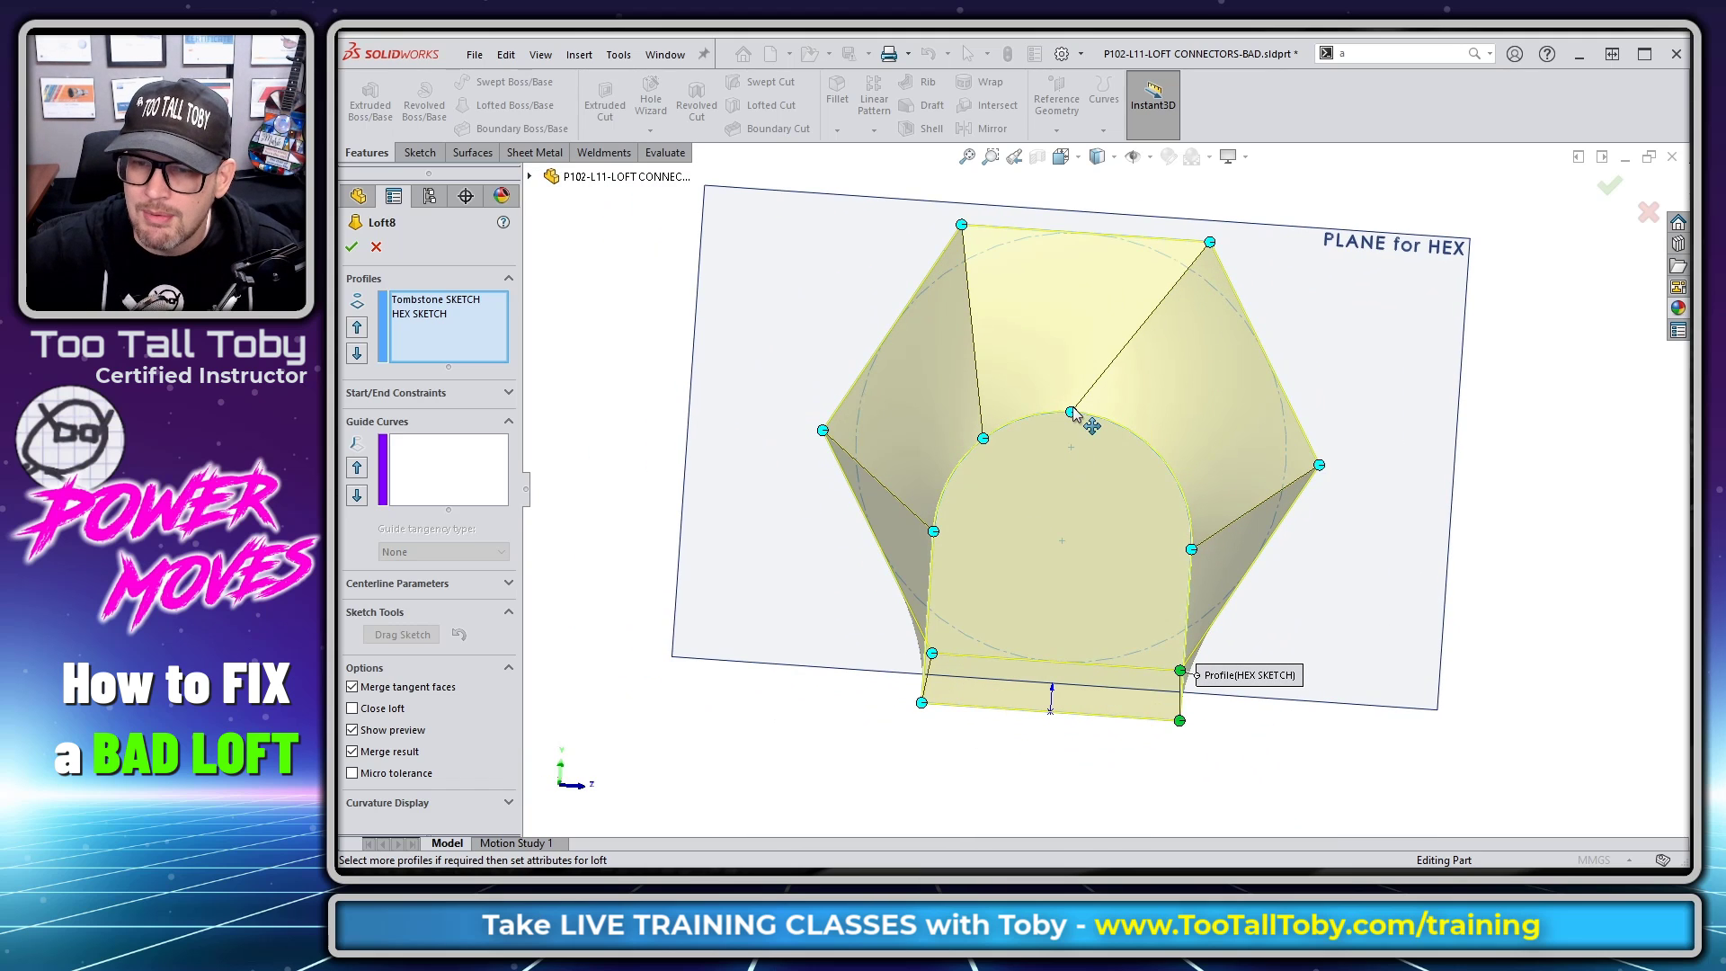
{"action": "left_click_drag", "start_coordinate": [1071, 412], "coordinate": [1144, 441]}
{"action": "left_click_drag", "start_coordinate": [991, 439], "coordinate": [1010, 423]}
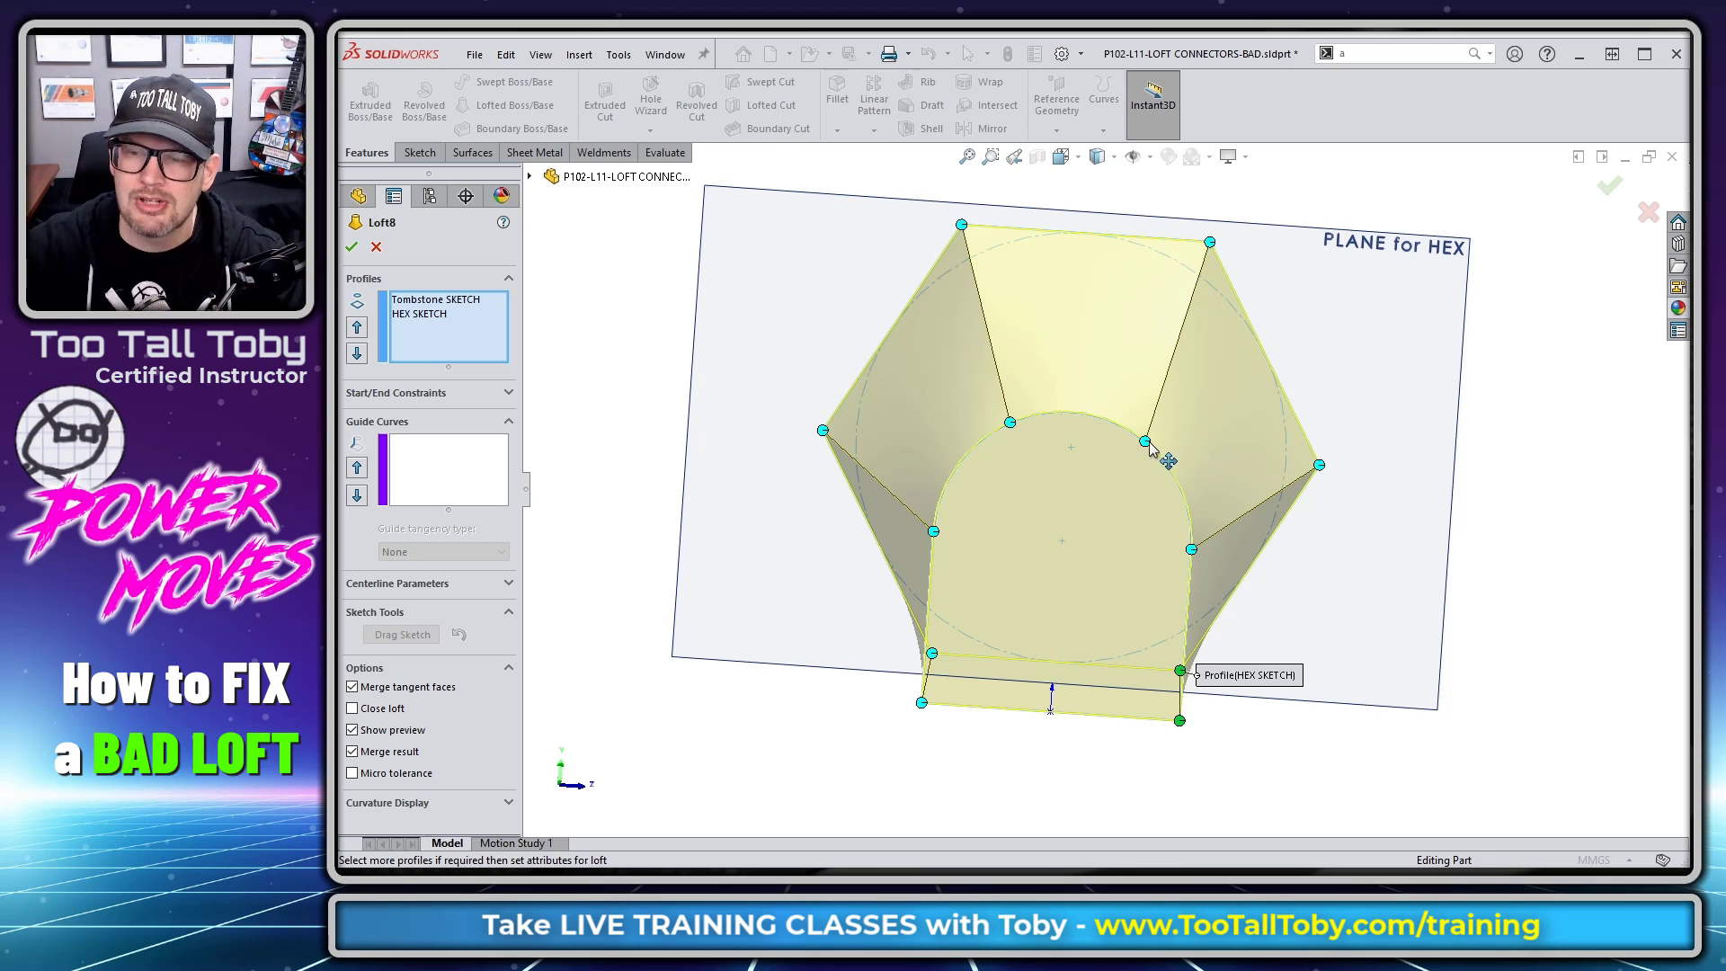
{"action": "middle_click_drag", "start_coordinate": [1182, 558], "coordinate": [1051, 585]}
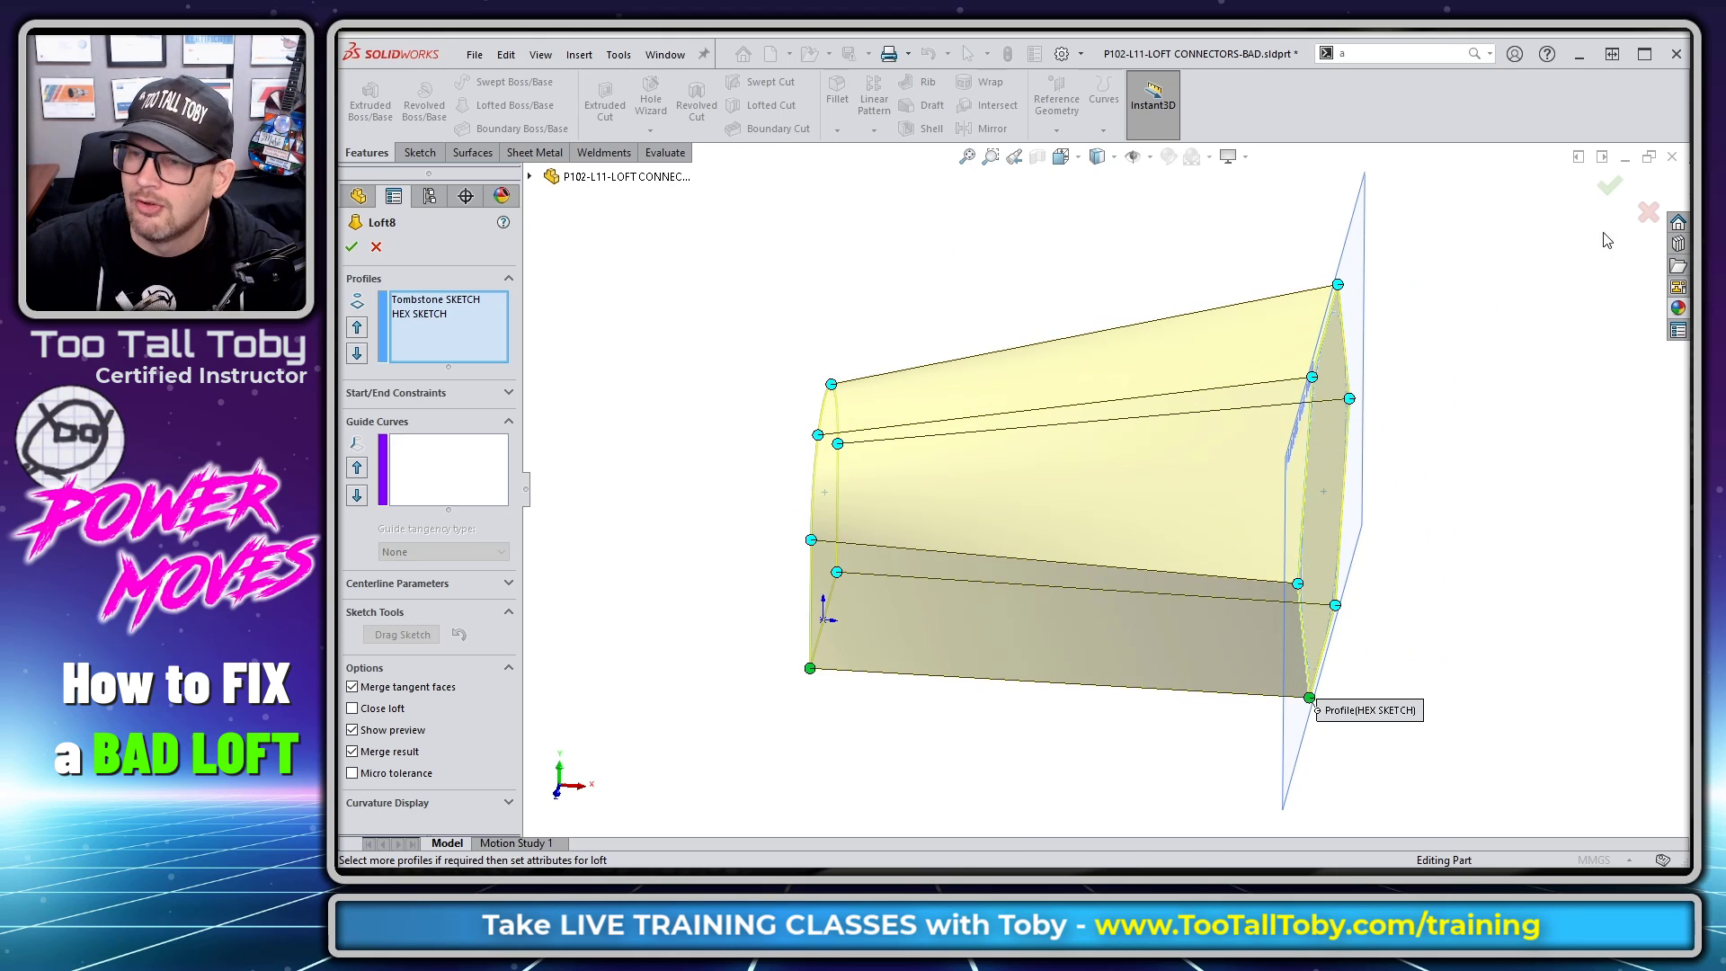
- Finish the edited Loft8 and compare it with Loft3 in the split-profile part
{"action": "left_click", "coordinate": [1610, 187]}
{"action": "middle_click_drag", "start_coordinate": [690, 512], "coordinate": [871, 570]}
{"action": "key", "text": "ctrl+Tab"}
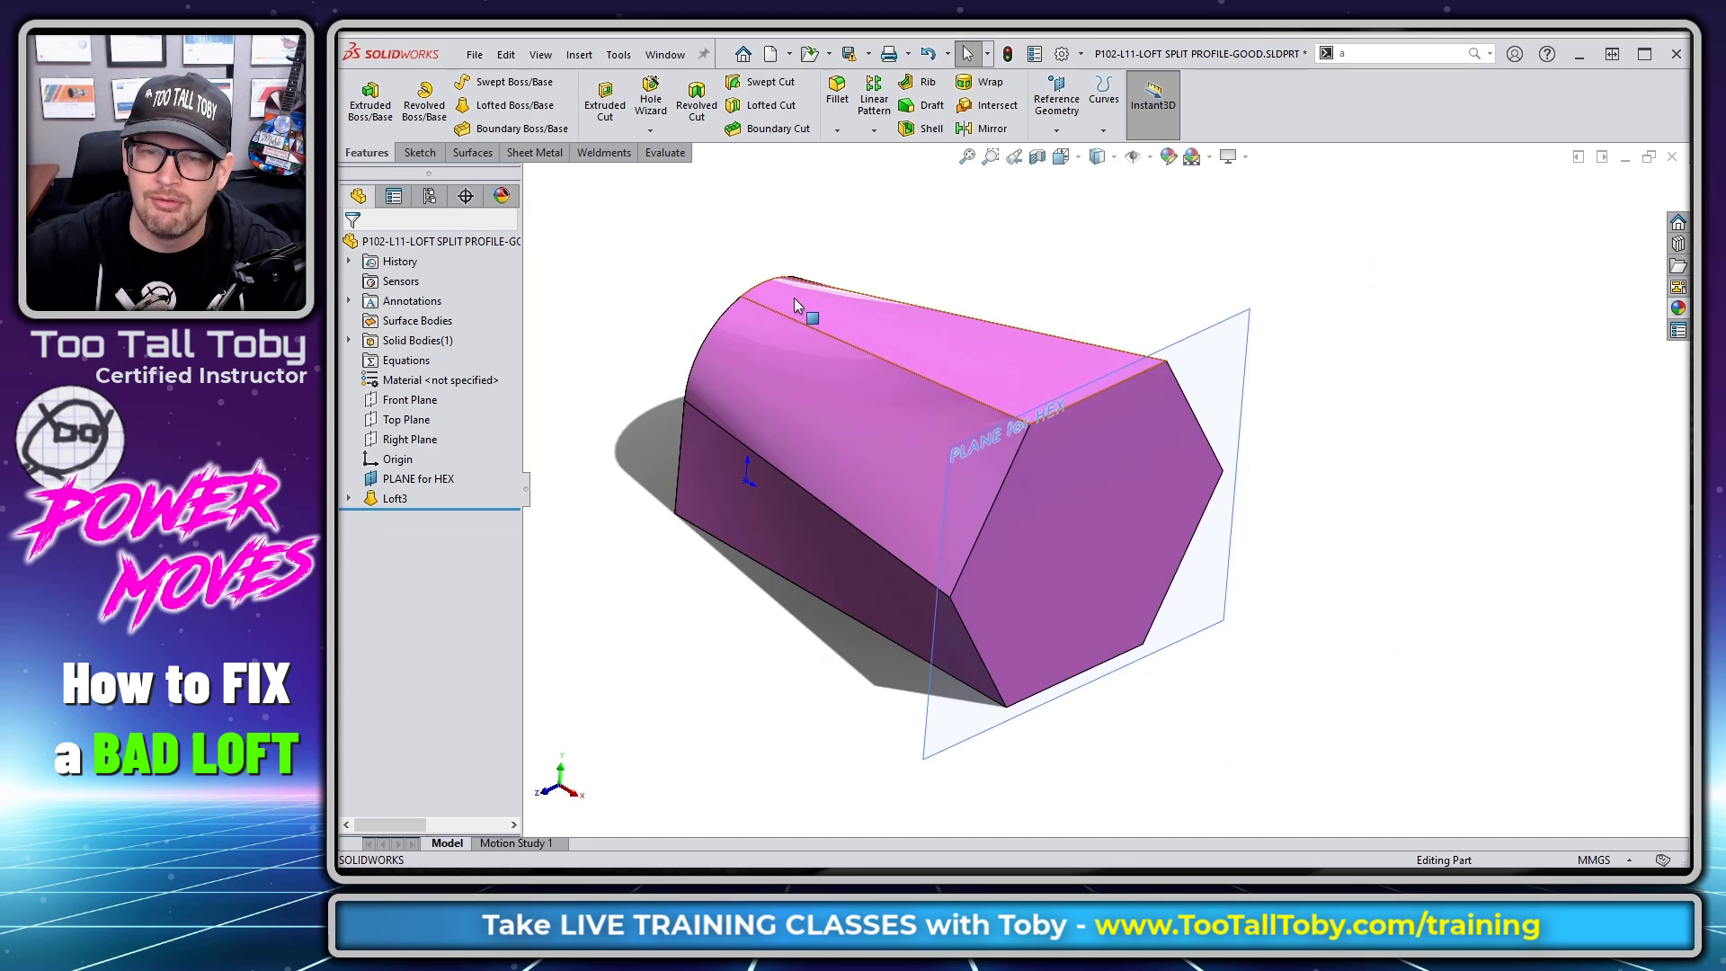
{"action": "left_click", "coordinate": [795, 302]}
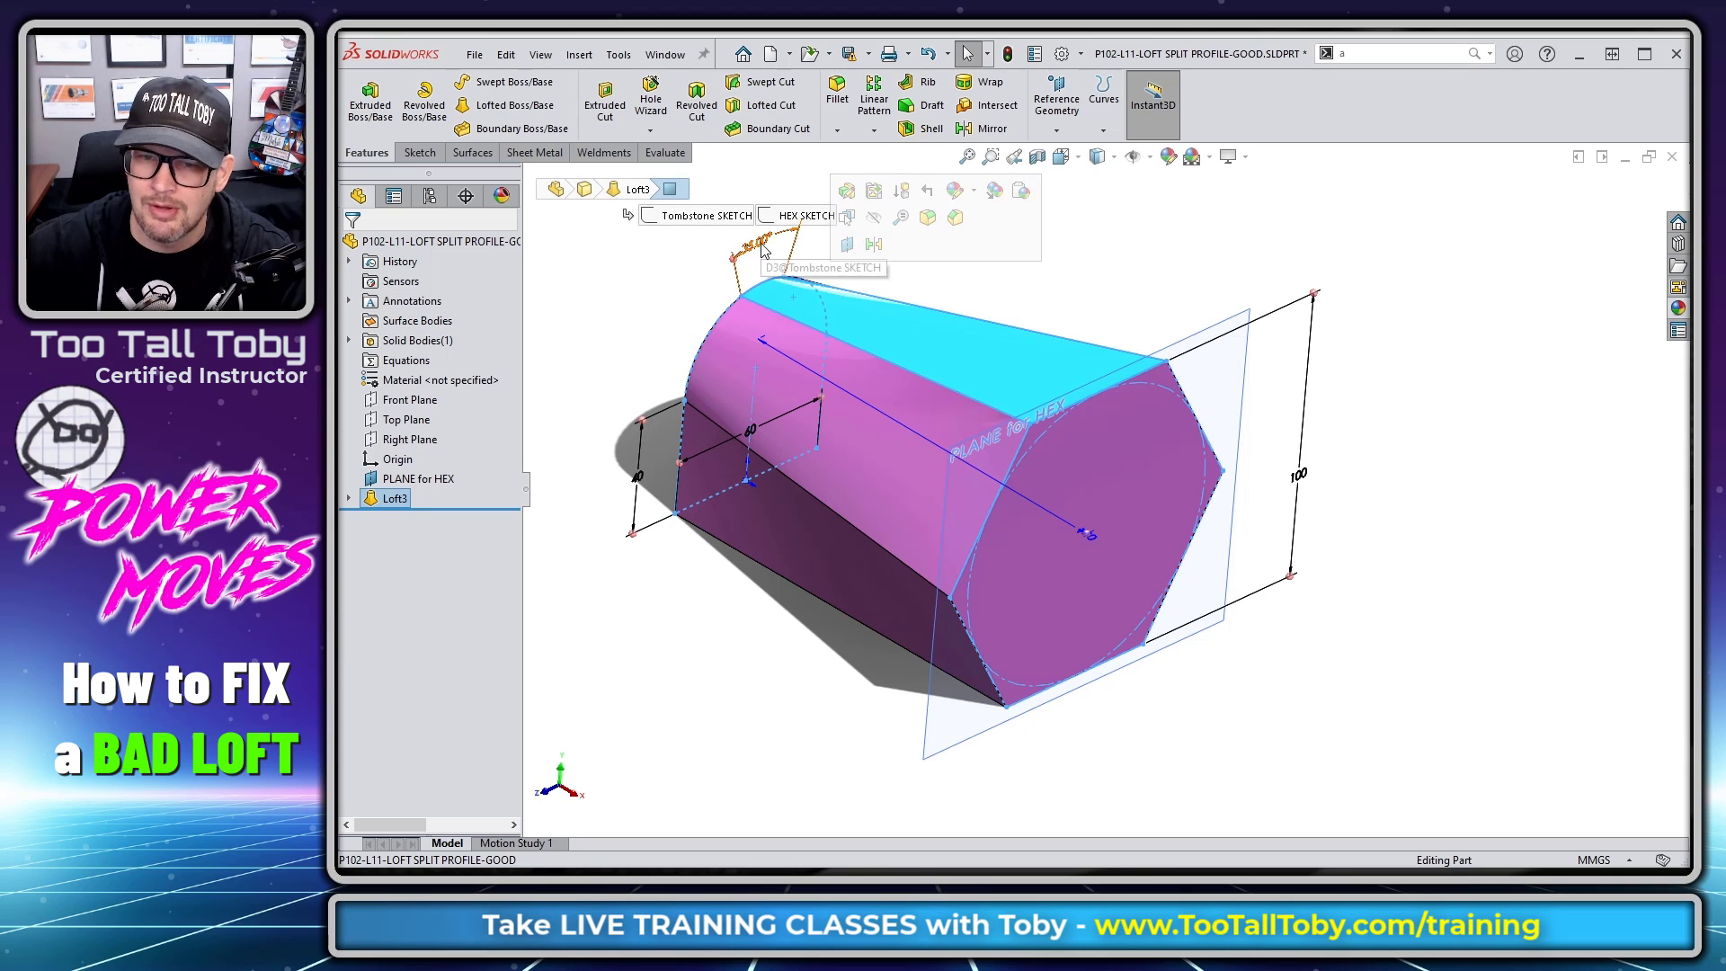
{"action": "left_click", "coordinate": [653, 318]}
- Return to the CONNECTORS-BAD part and inspect Loft8 from the hex end and long side
{"action": "key", "text": "ctrl+Tab"}
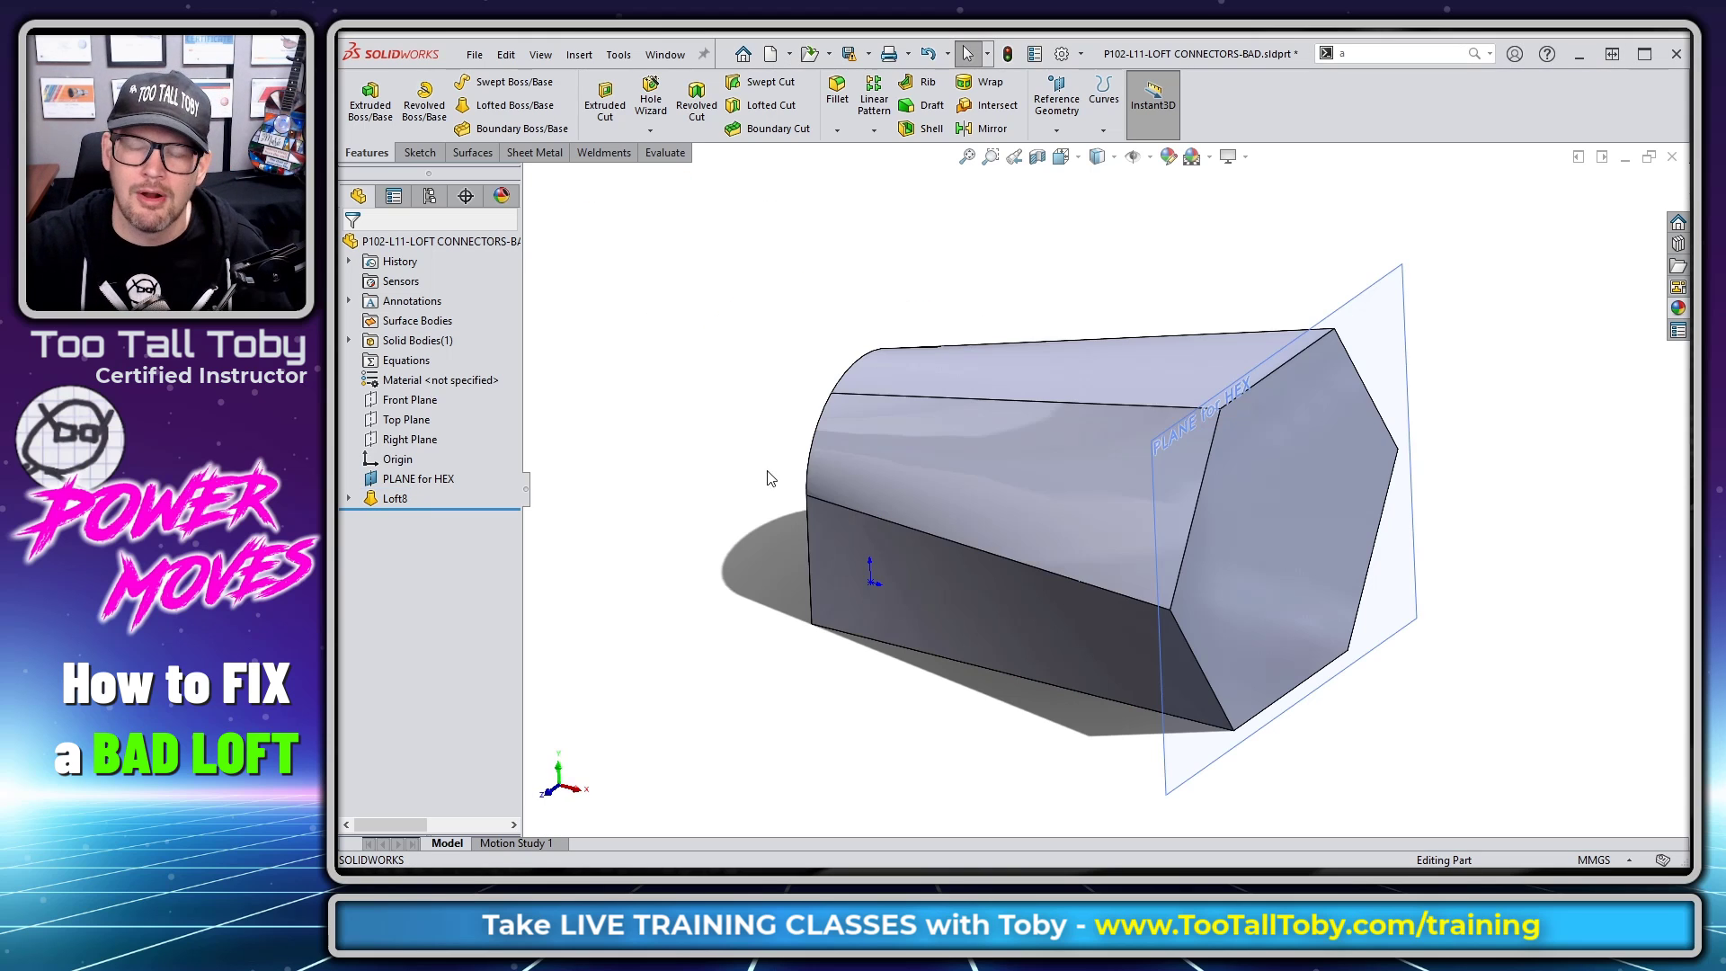
{"action": "middle_click_drag", "start_coordinate": [746, 465], "coordinate": [818, 444]}
{"action": "left_click", "coordinate": [967, 54]}
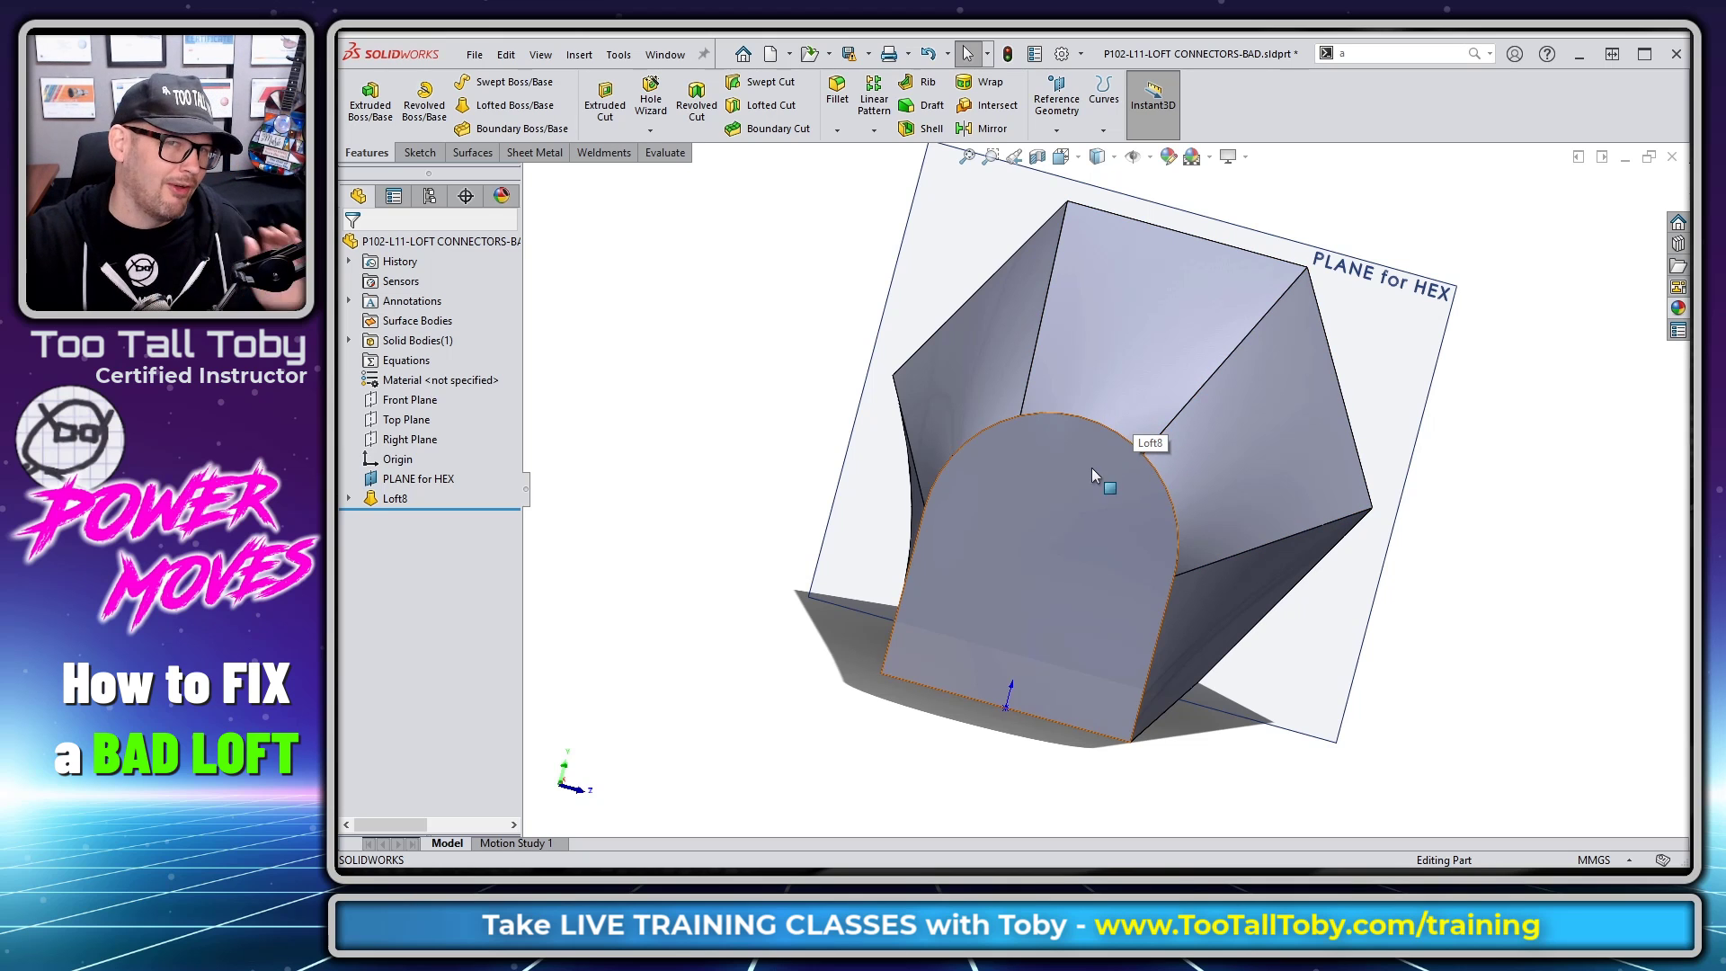
{"action": "middle_click_drag", "start_coordinate": [1006, 628], "coordinate": [773, 598]}
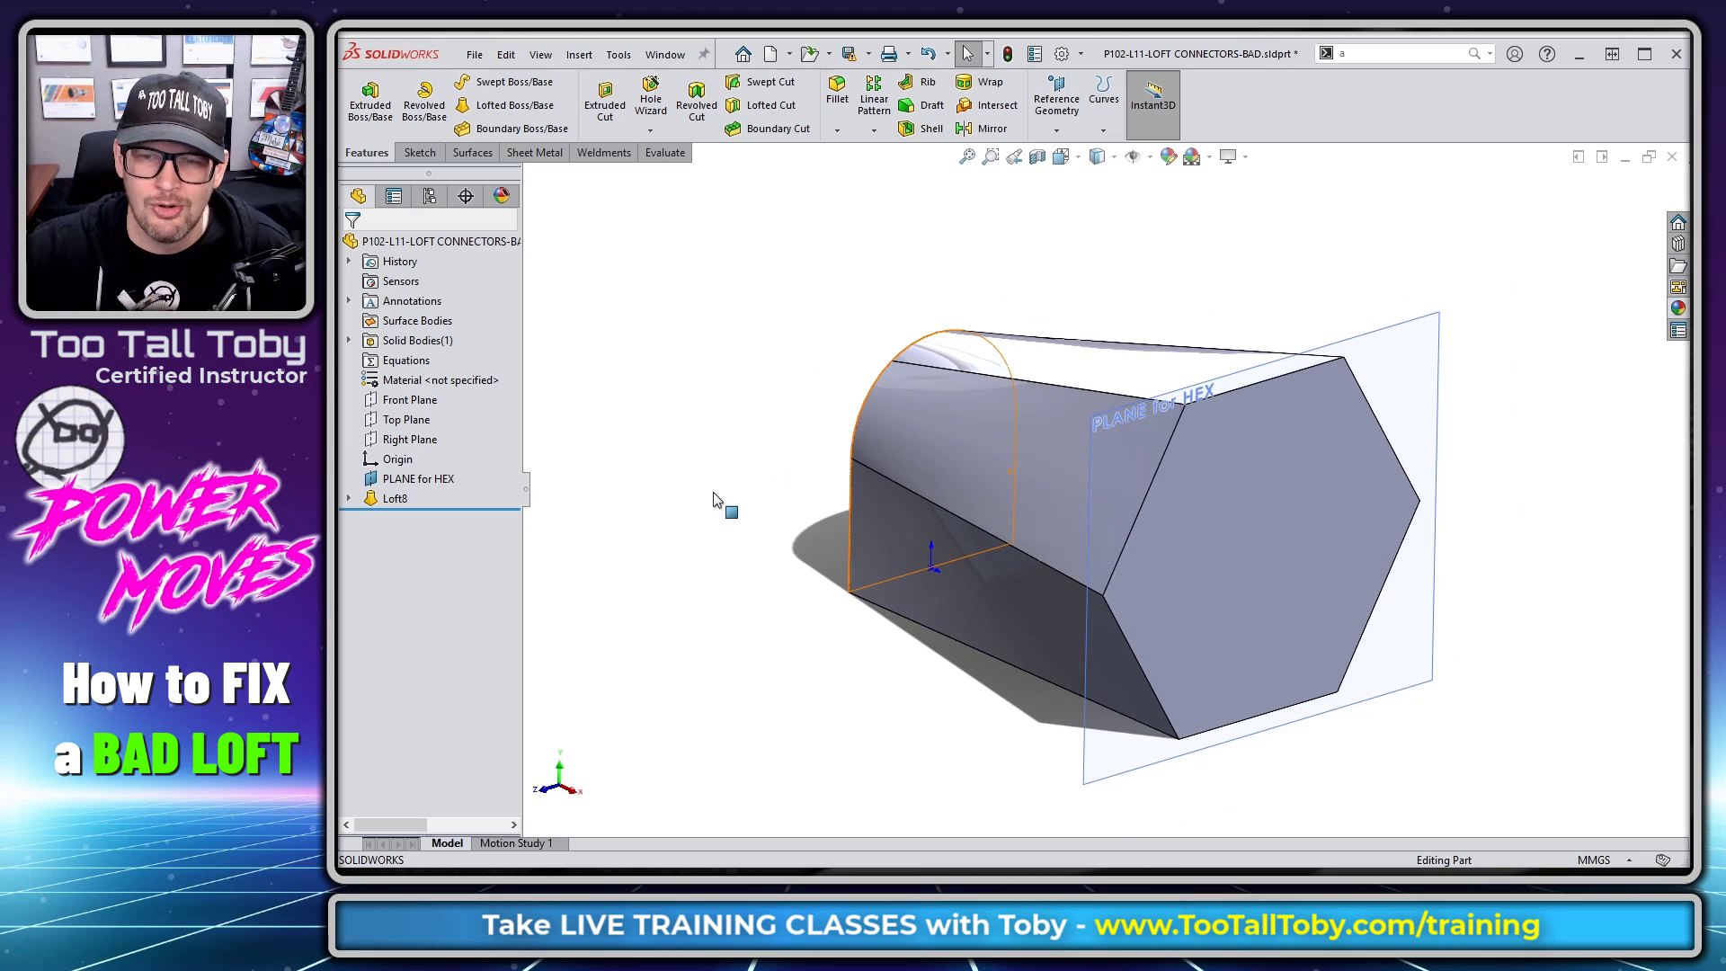